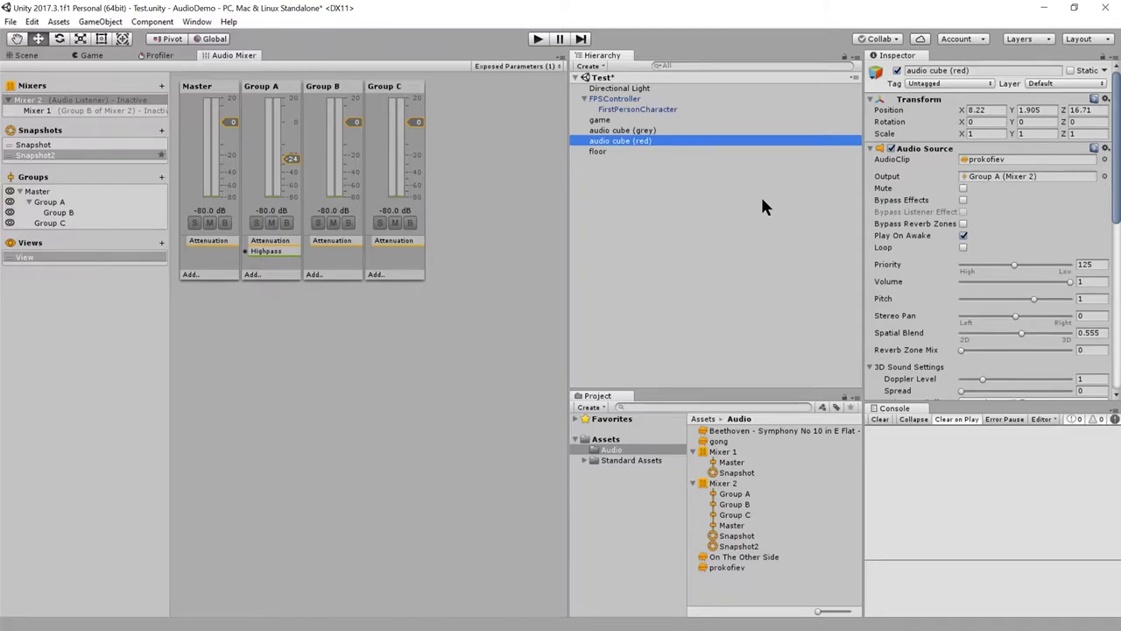
Switch to Visual Studio Code and review the audio source playback methods in unity notes.txt, including PlayDelayed and PlayOneShot
key(alt+Tab)
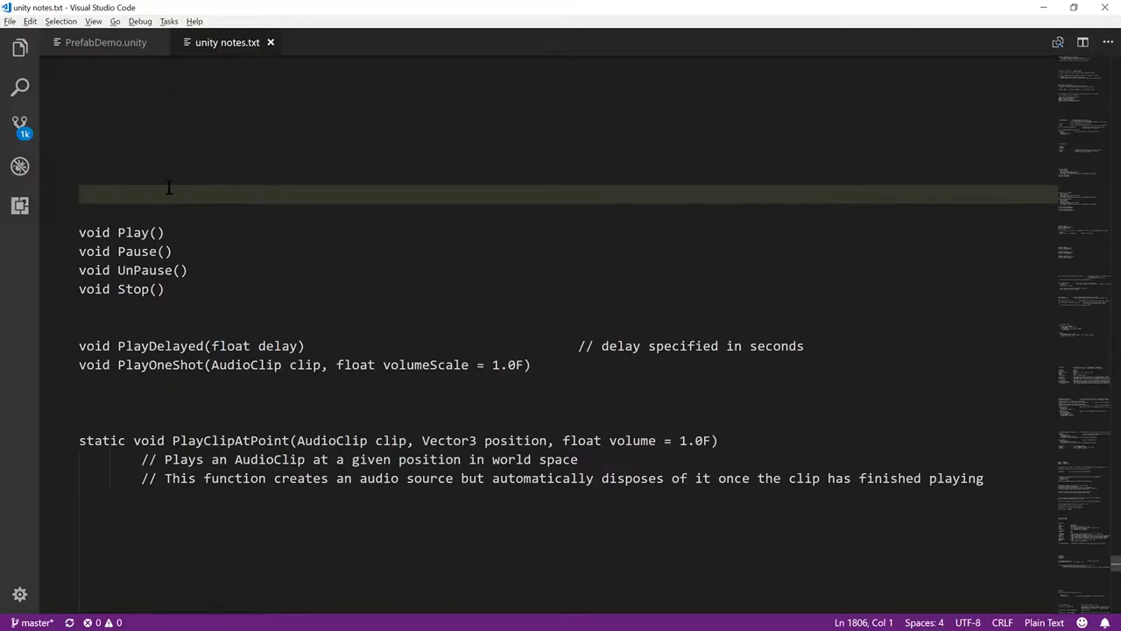
click(186, 290)
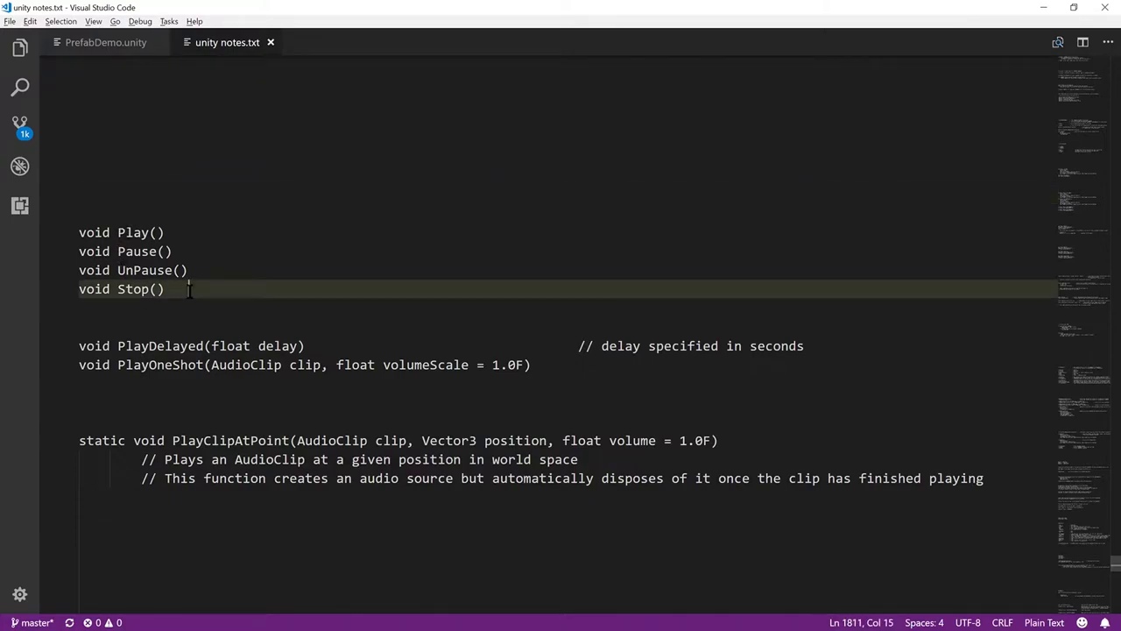
click(119, 345)
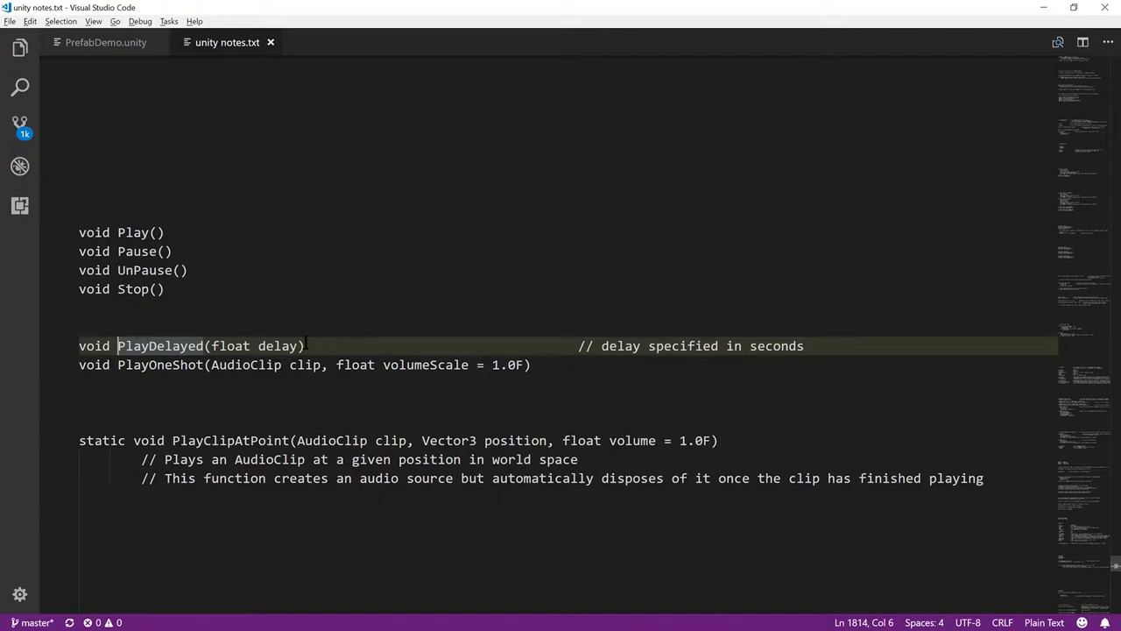
double_click(160, 364)
key(alt+Tab)
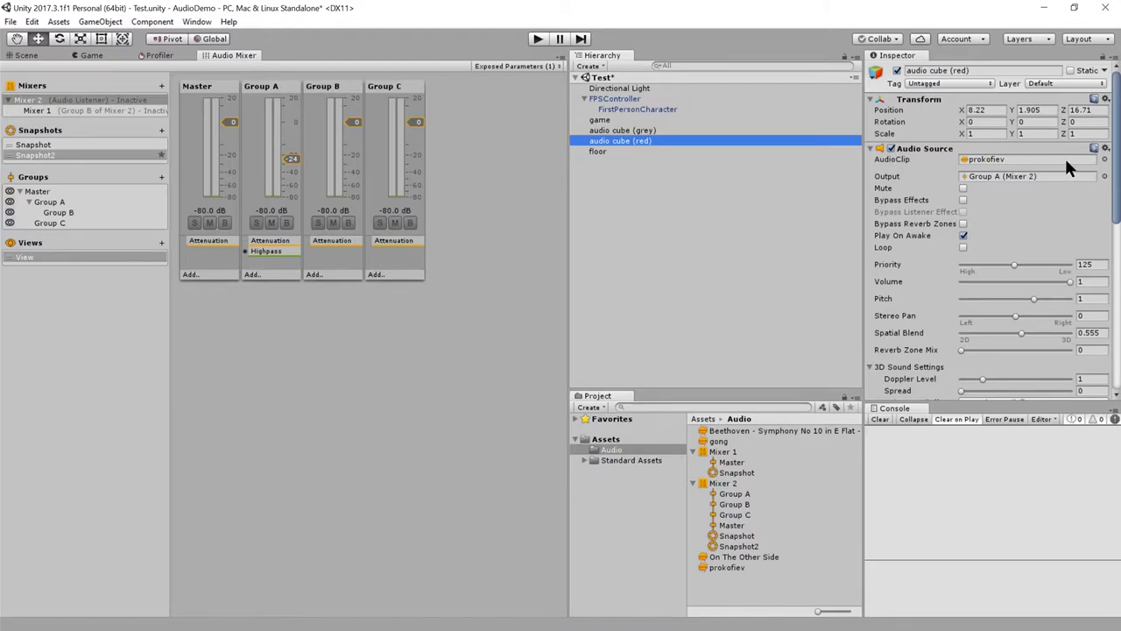
key(alt+Tab)
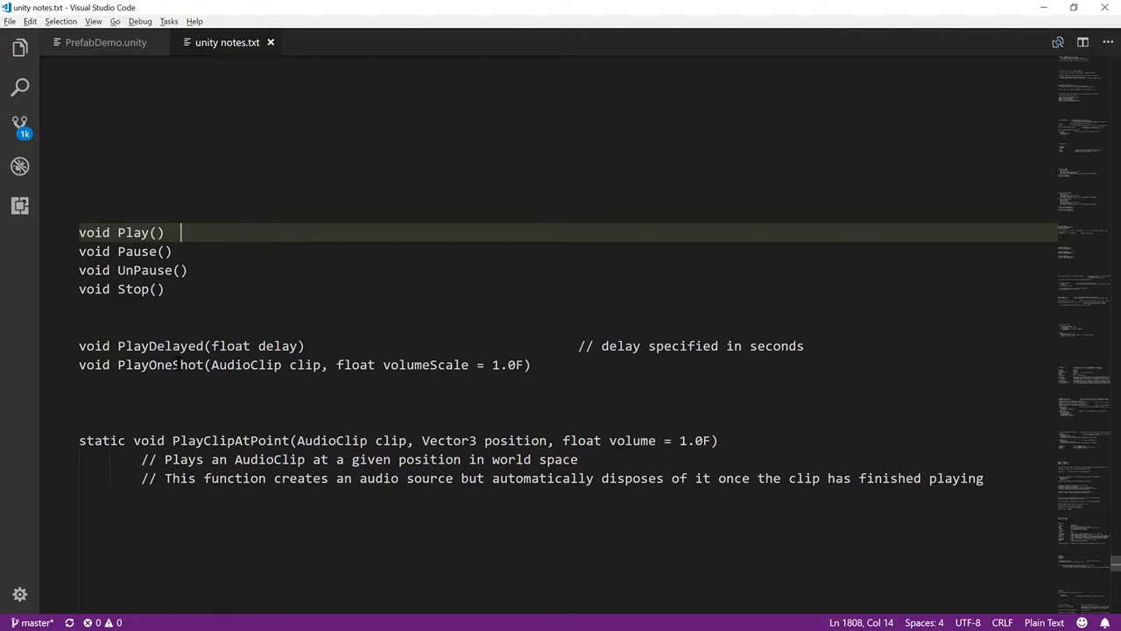
click(233, 251)
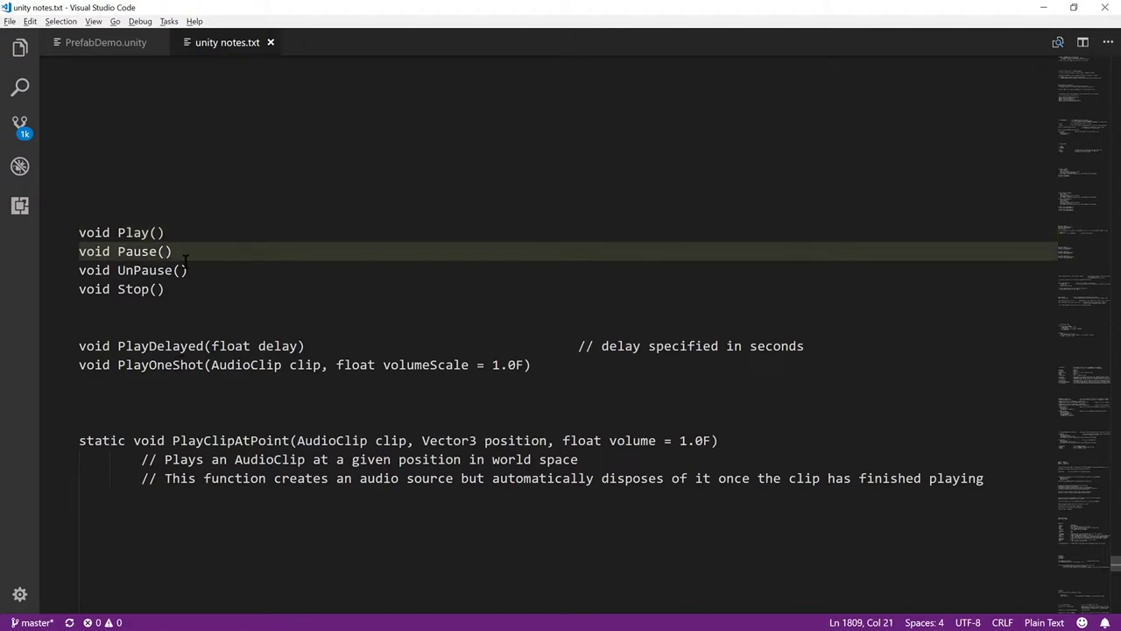
click(224, 270)
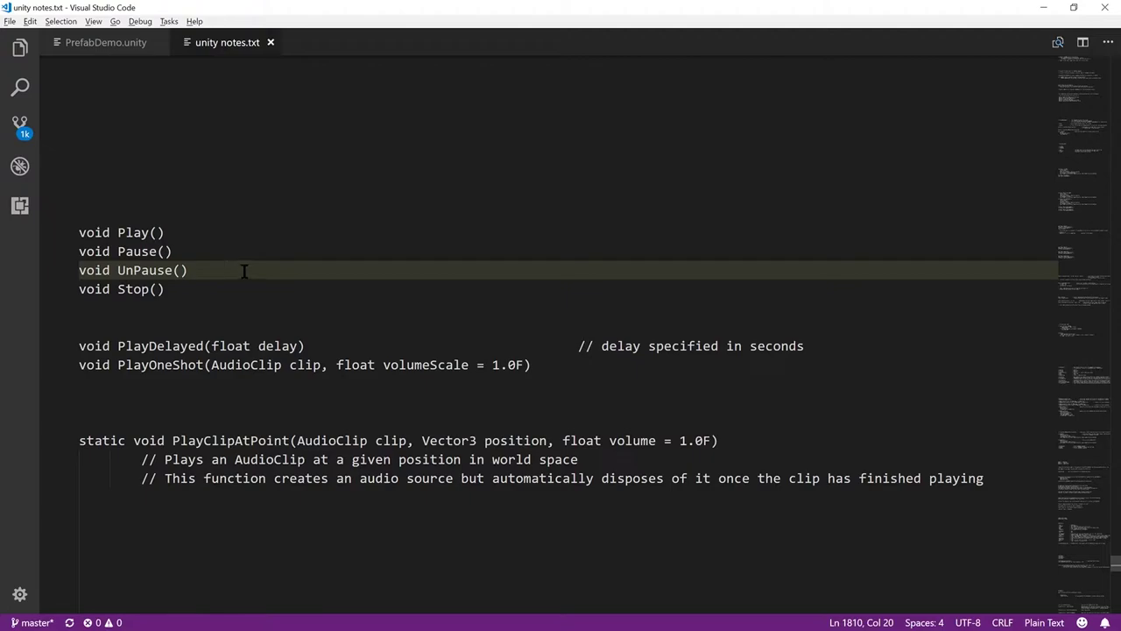
click(218, 290)
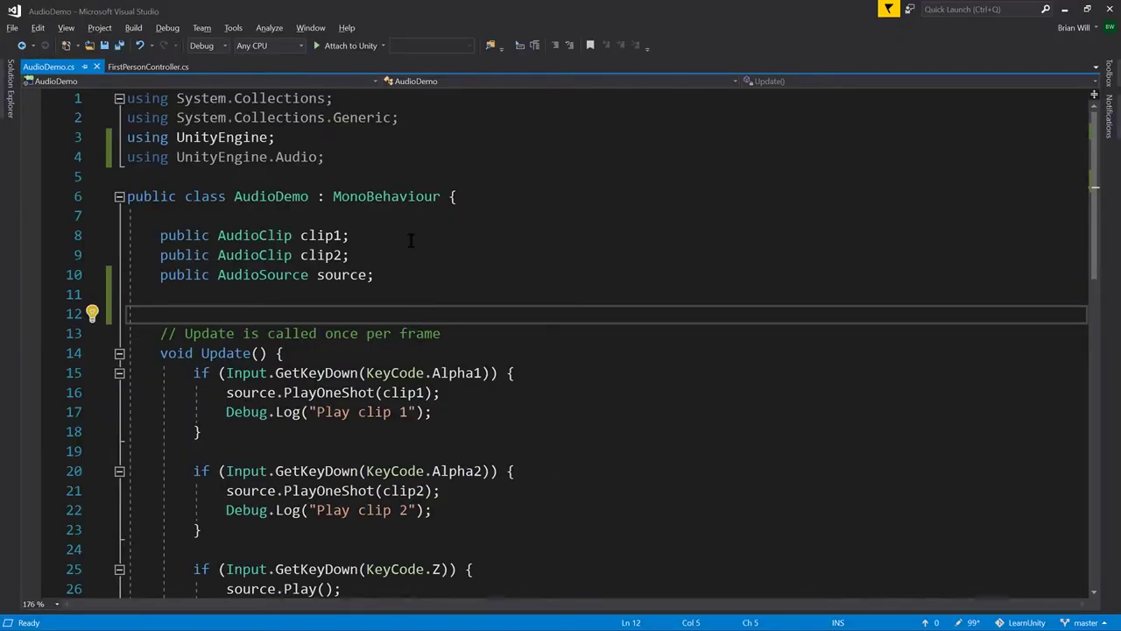
Examine the AudioClip and AudioSource field declarations in AudioDemo.cs in Visual Studio
drag(351, 255, 160, 235)
click(367, 273)
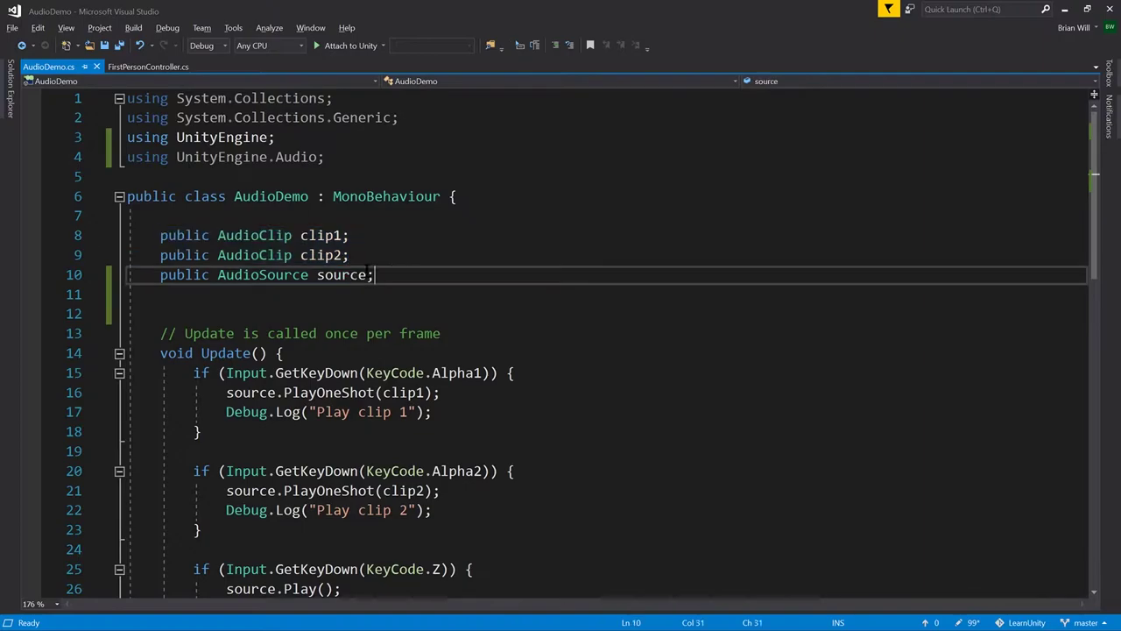
drag(367, 273, 160, 274)
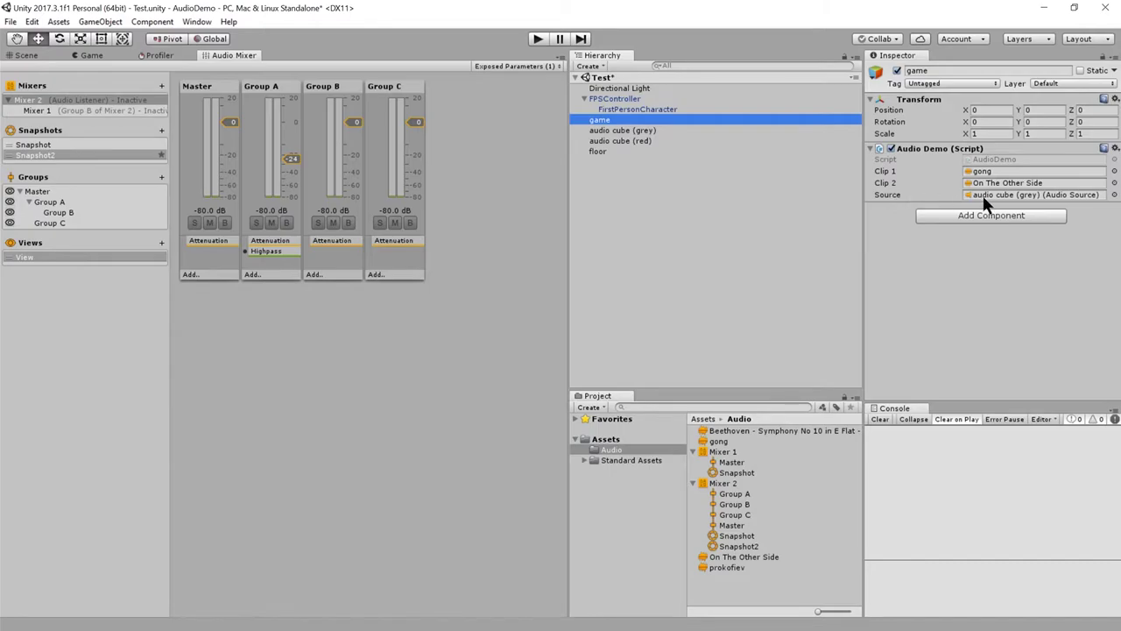
Inspect the grey and red audio cubes in Unity's scene, then the clips and source assigned on the game object's Audio Demo script
key(ctrl+1)
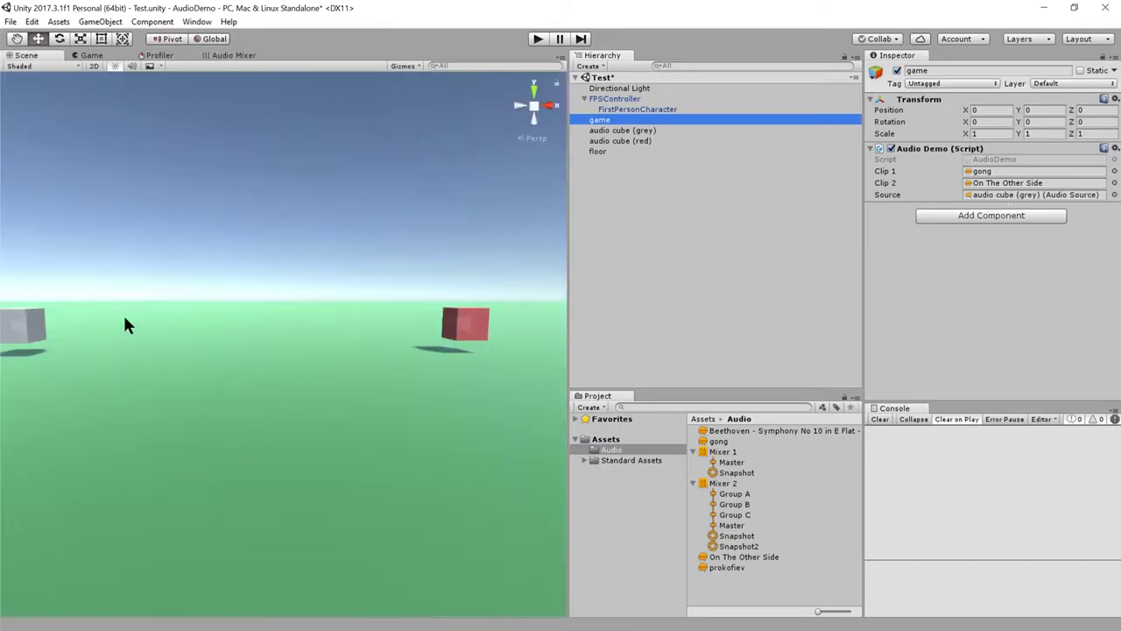
click(28, 317)
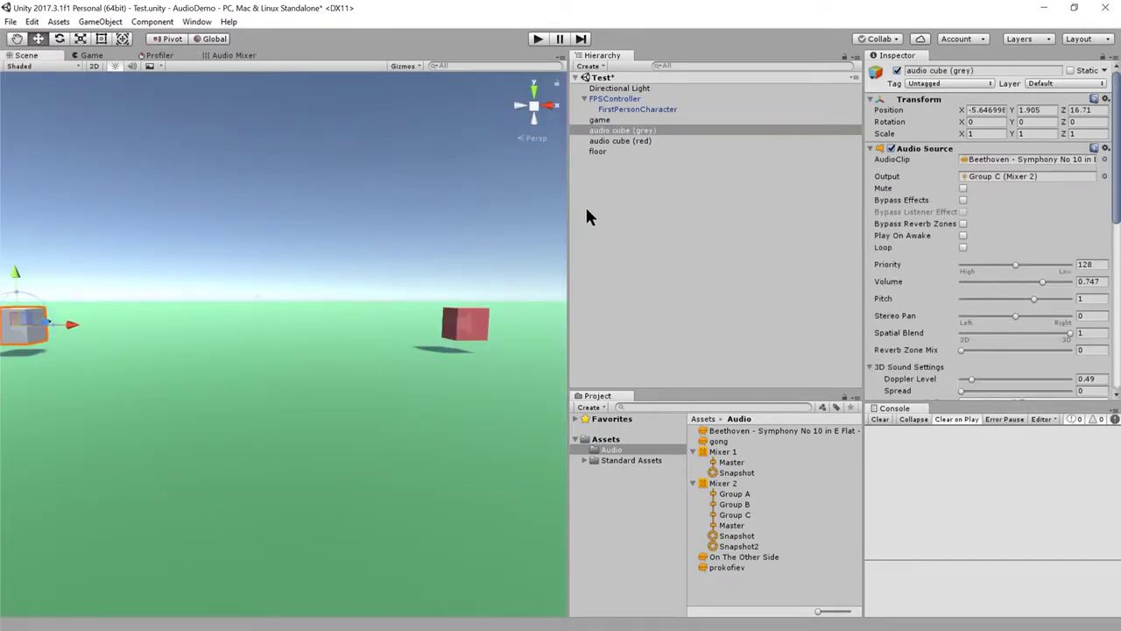
click(871, 149)
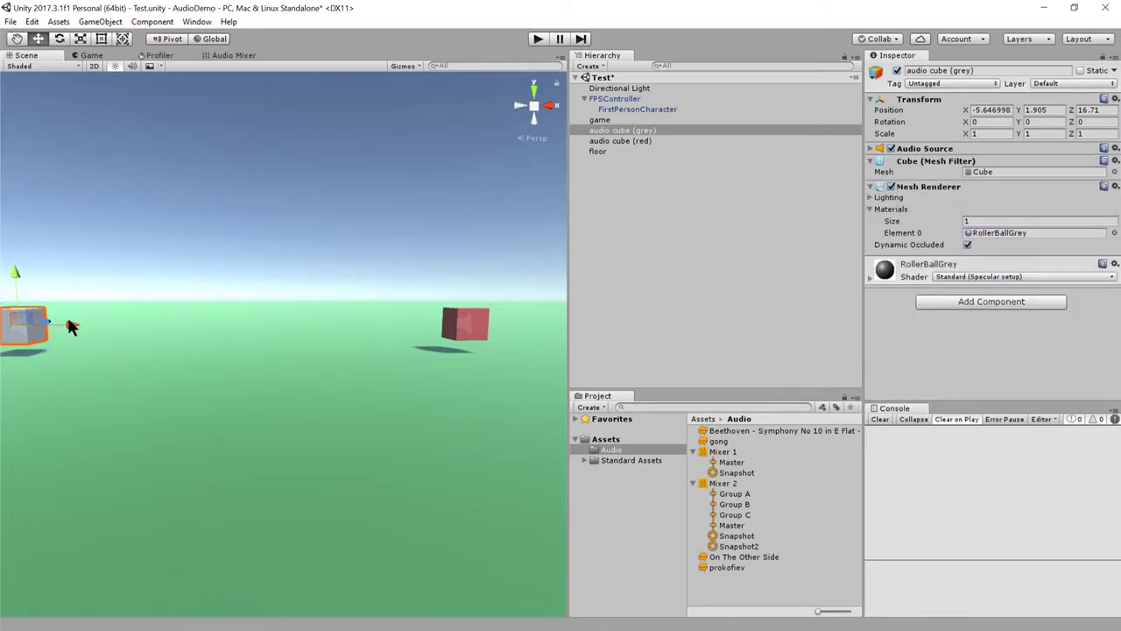
click(469, 328)
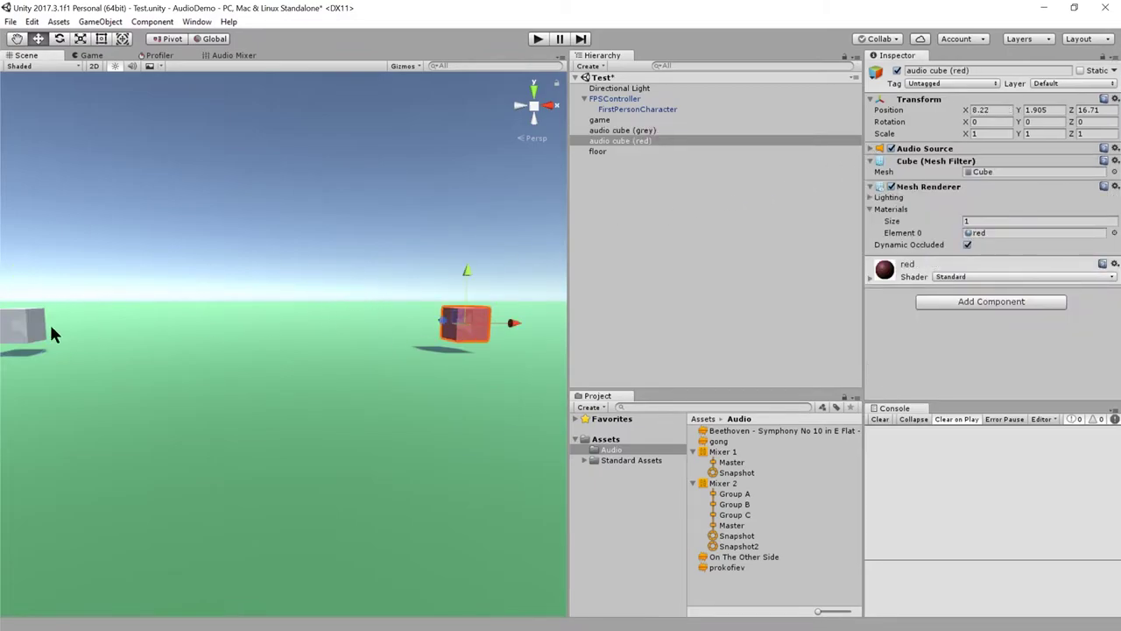
click(32, 334)
click(650, 265)
click(613, 119)
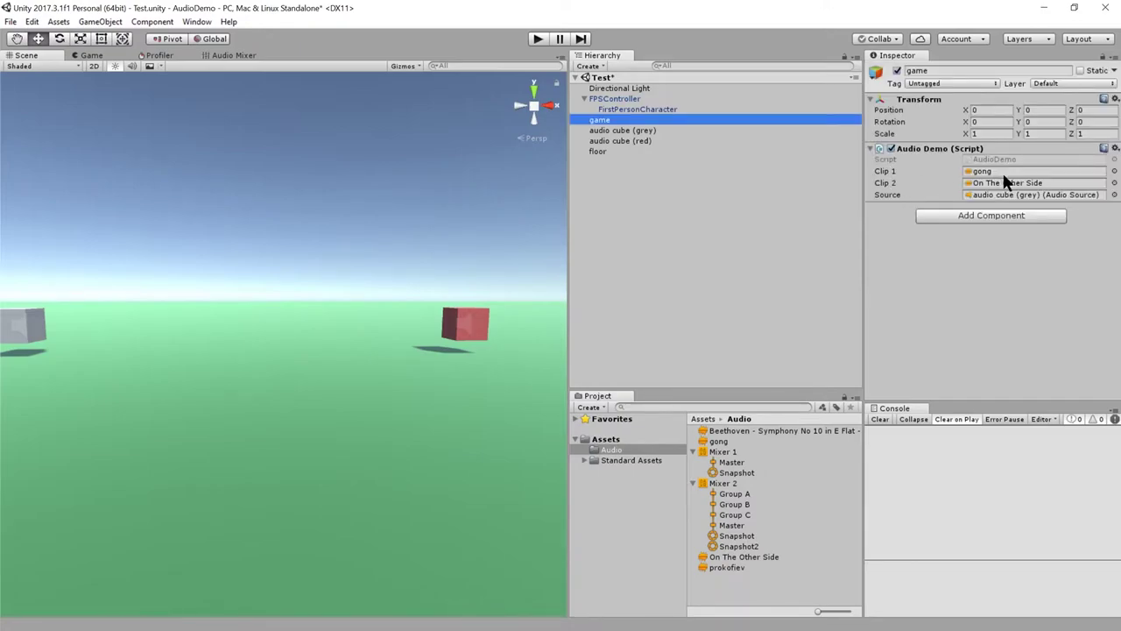
Return to AudioDemo.cs in Visual Studio and match clip1, clip2 and source with the assignments on the game object
key(alt+Tab)
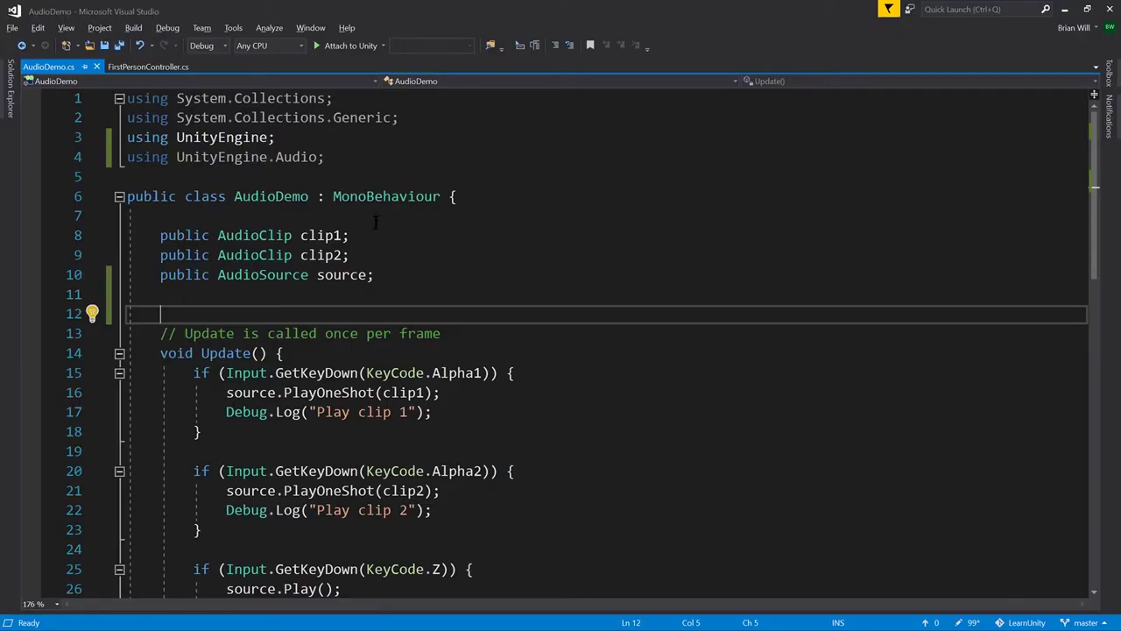
click(325, 236)
click(321, 255)
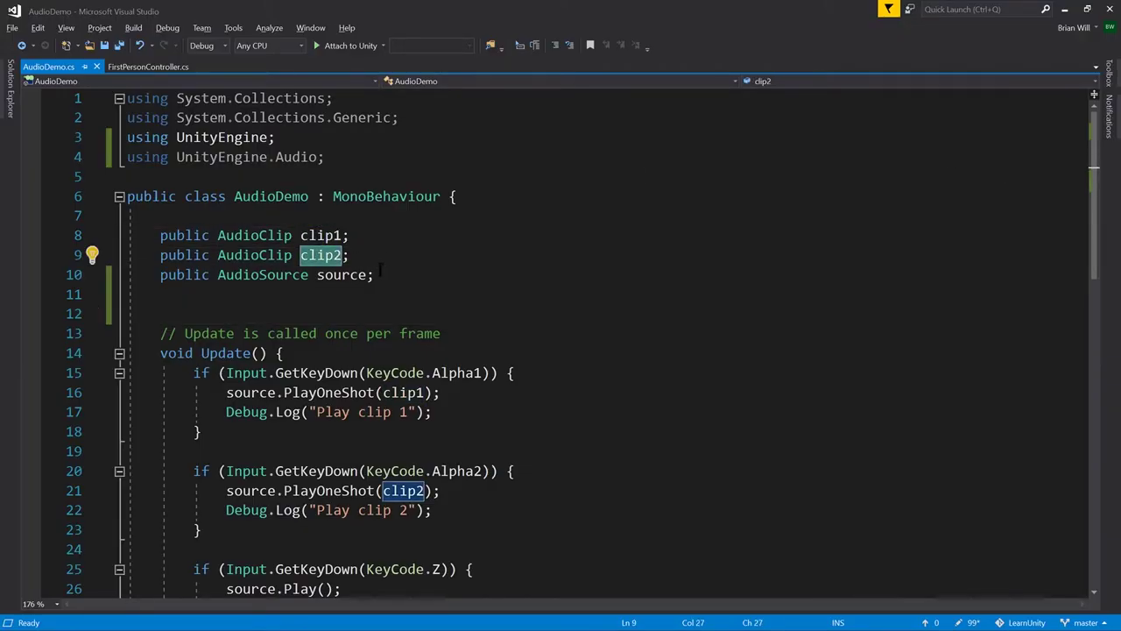
click(319, 275)
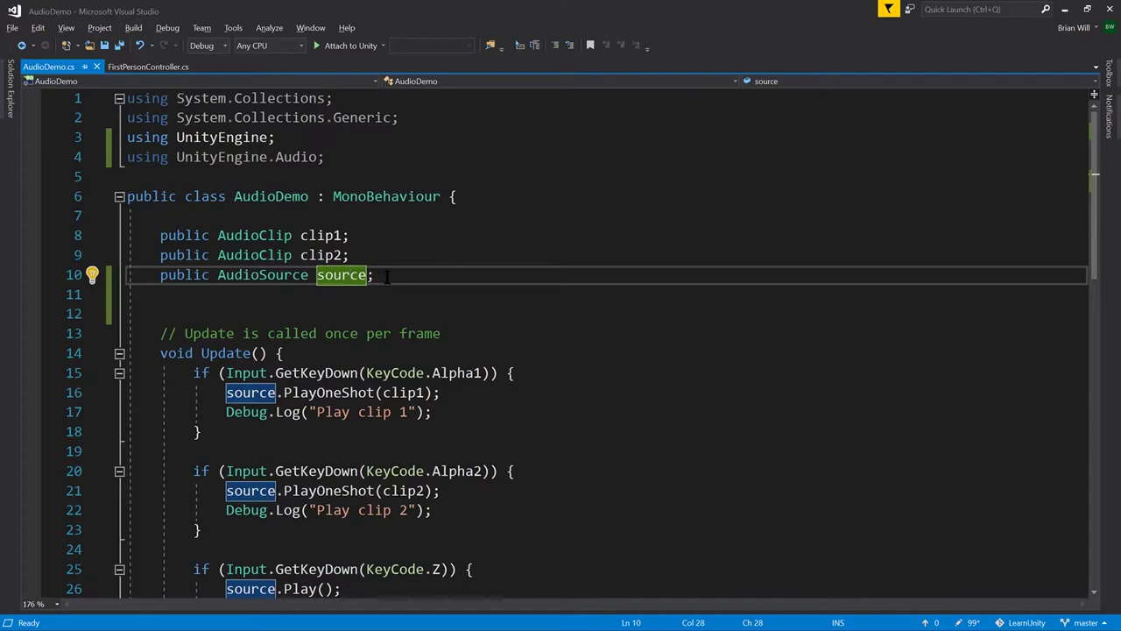
double_click(338, 276)
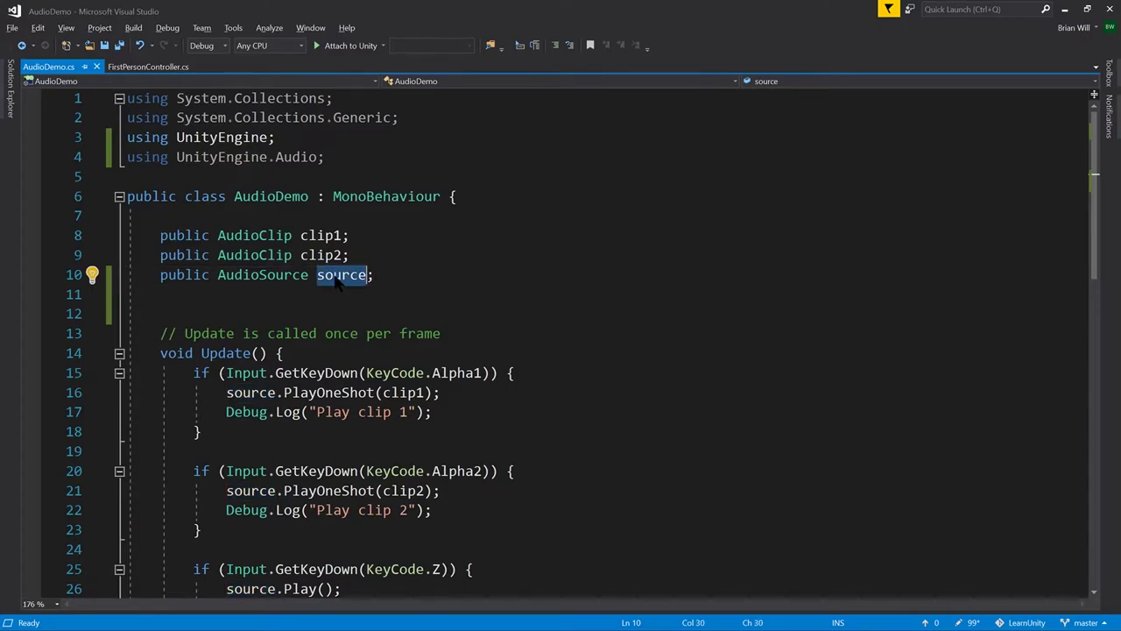
click(391, 277)
Examine the Alpha1 and Alpha2 conditions in Update that call PlayOneShot on the source with clip1 and clip2
scroll(620, 295, down, 3)
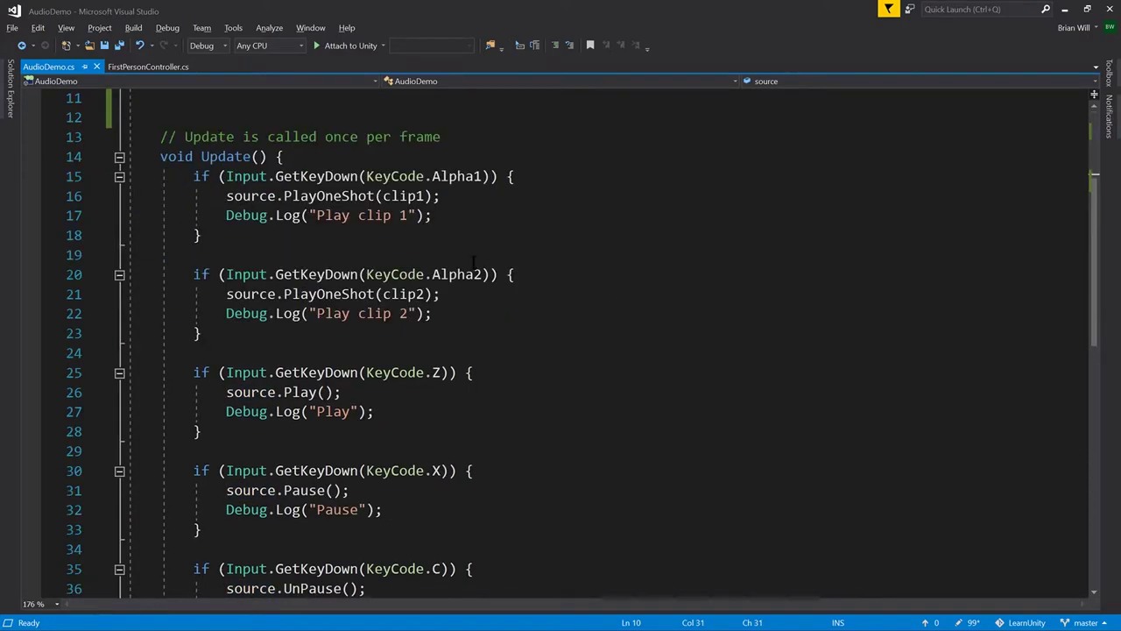
click(326, 179)
double_click(455, 176)
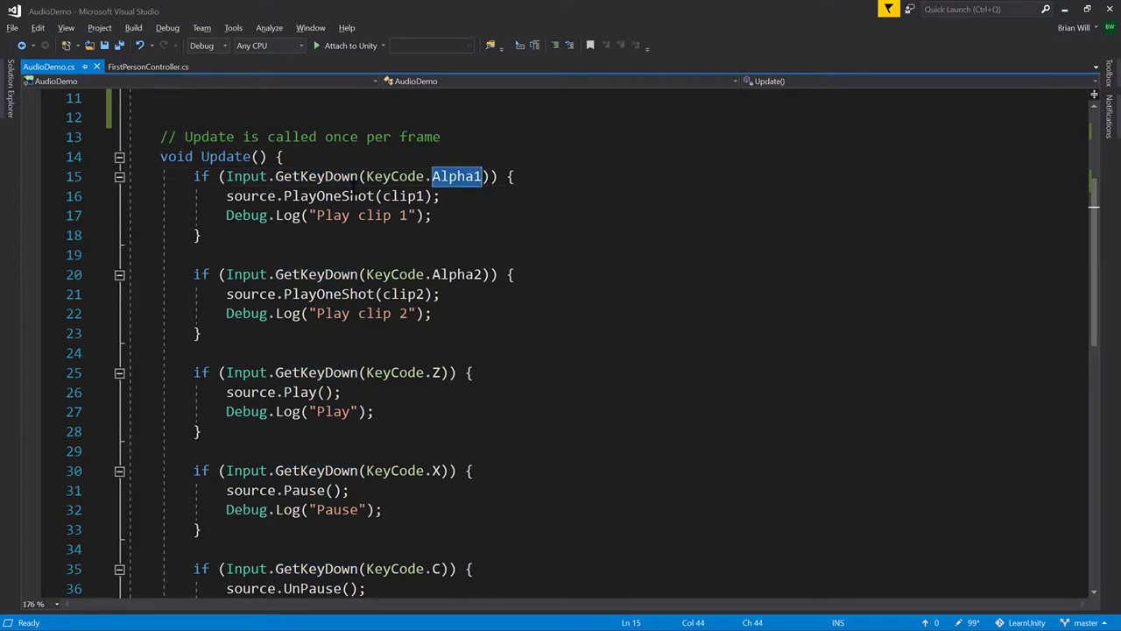
double_click(373, 196)
double_click(403, 196)
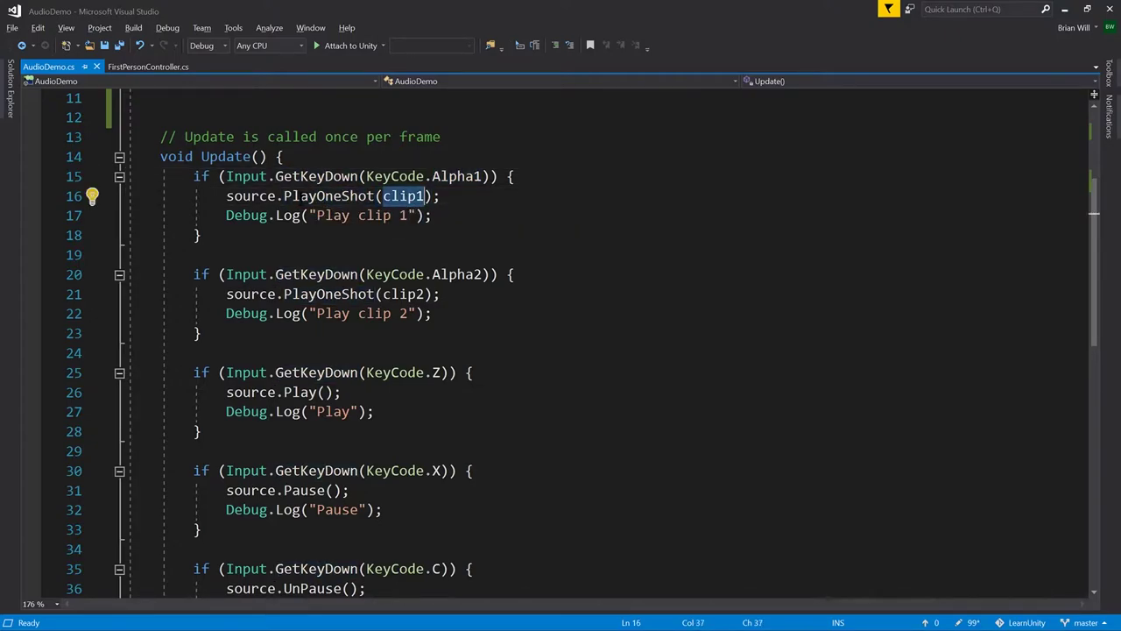
click(250, 196)
click(415, 274)
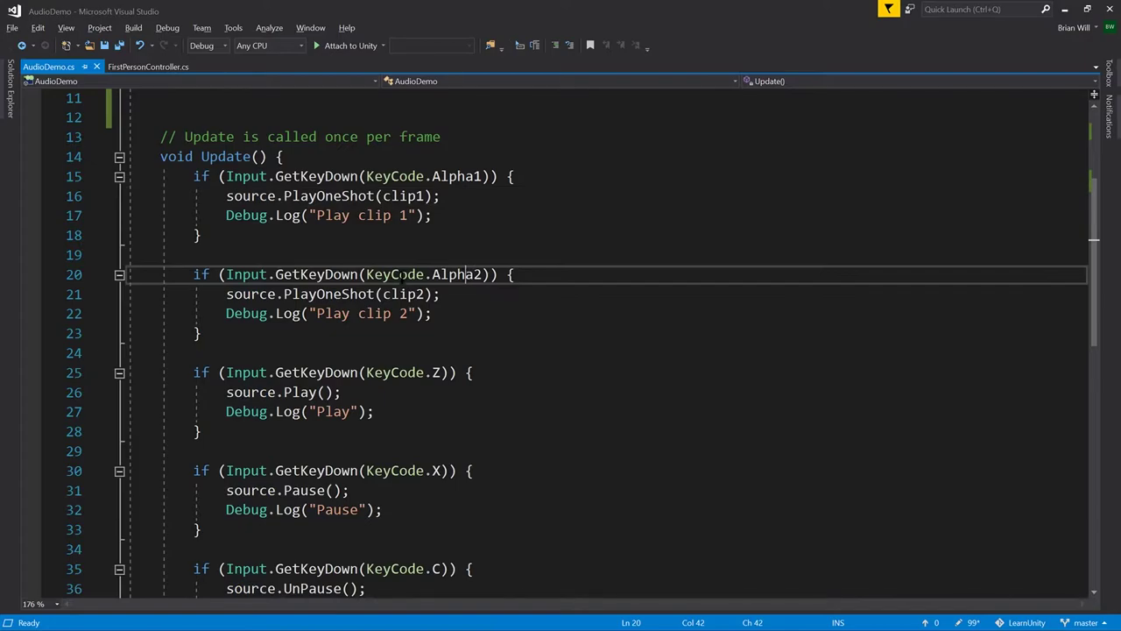
double_click(455, 274)
double_click(403, 295)
click(243, 295)
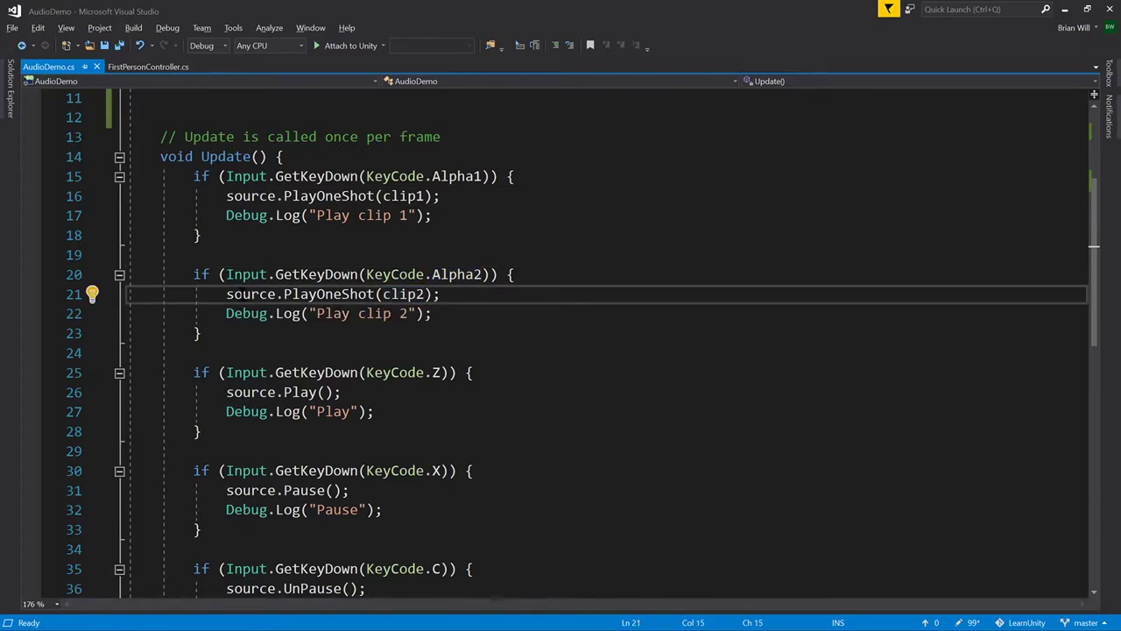
Examine the remaining Update conditions that call Play, Pause, UnPause and Stop on the source
click(341, 392)
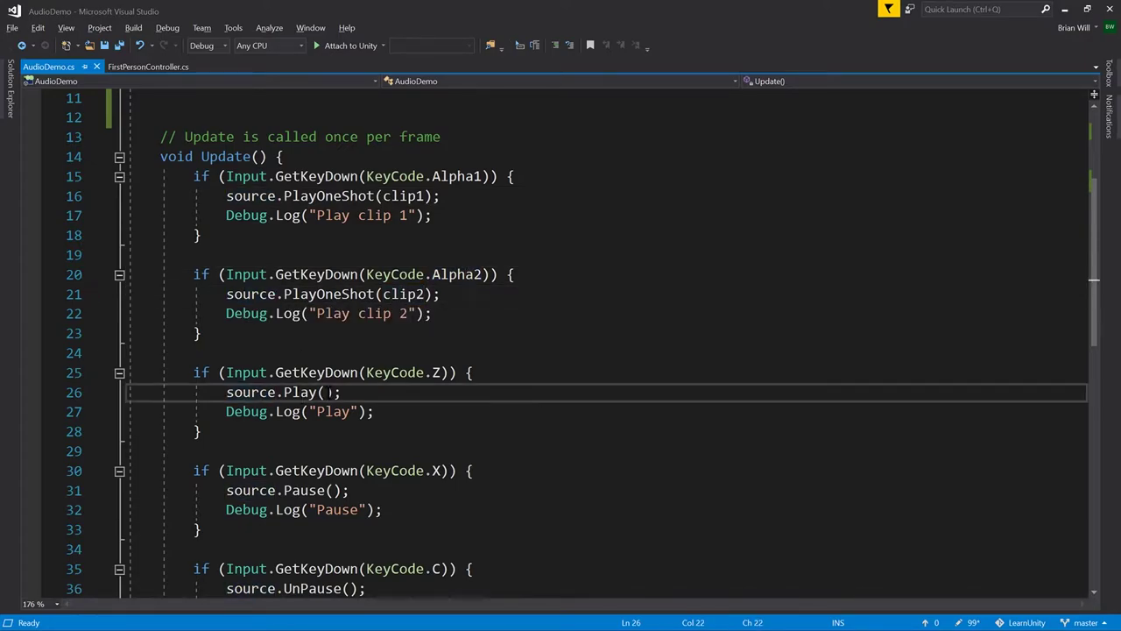
scroll(435, 308, down, 3)
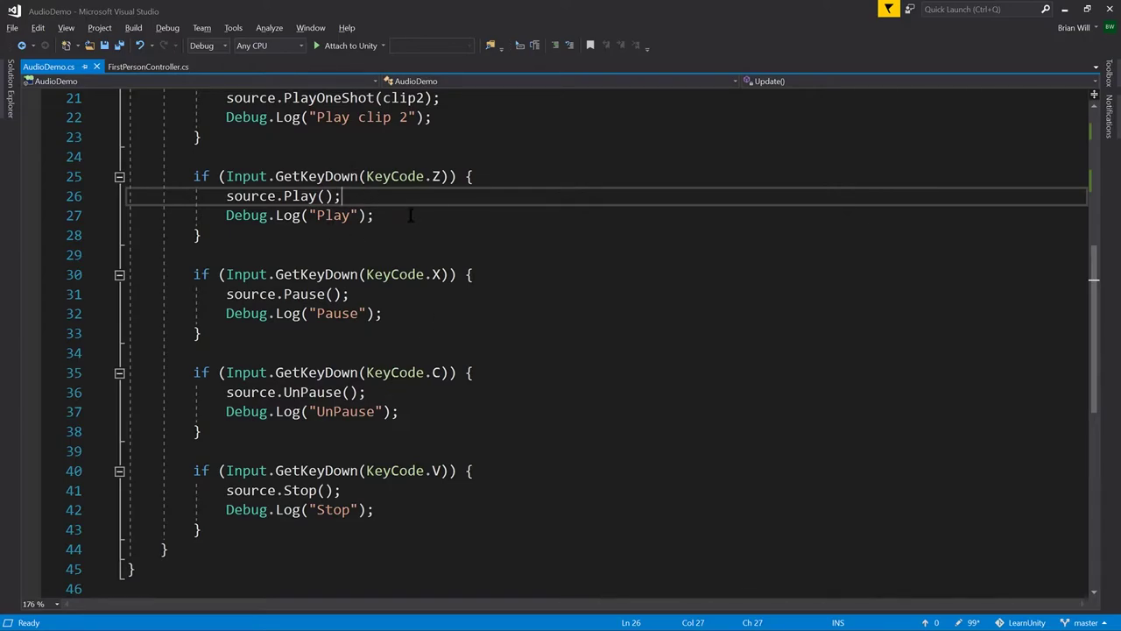
click(354, 295)
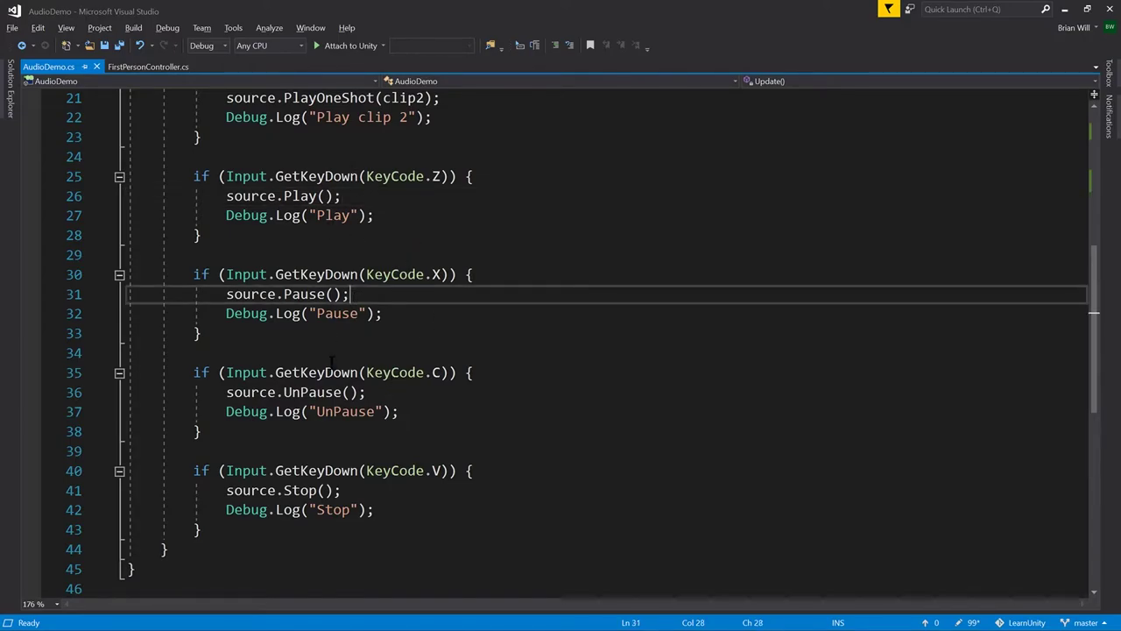
click(378, 394)
click(354, 491)
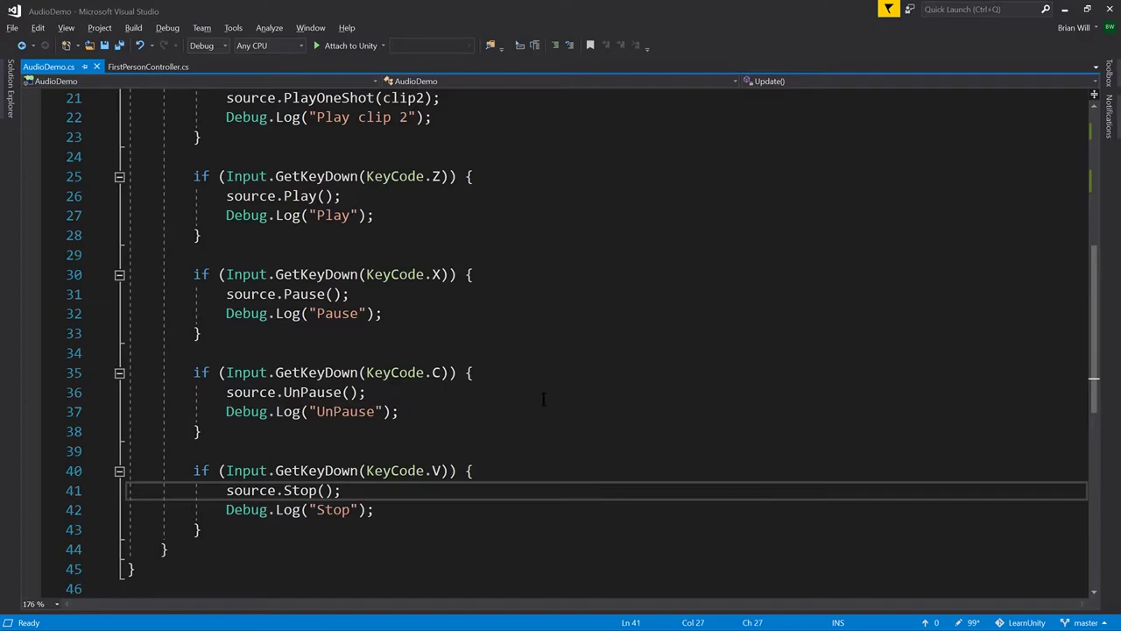
Switch to Unity, run the scene and walk the first-person character up to the grey audio cube
key(alt+Tab)
click(537, 39)
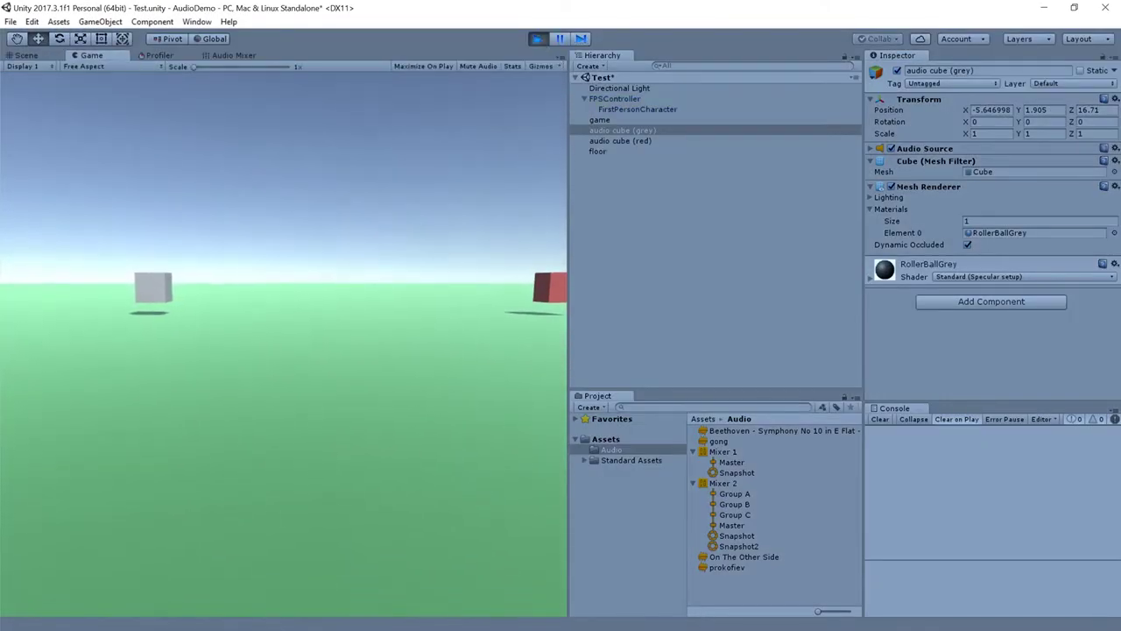
key(w)
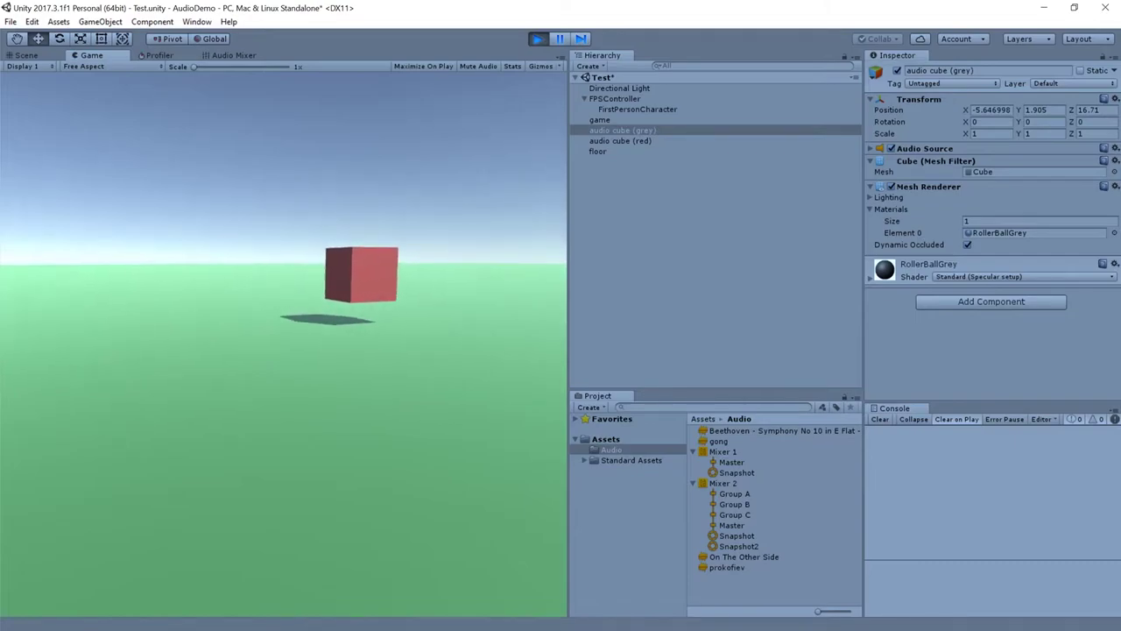
key(w)
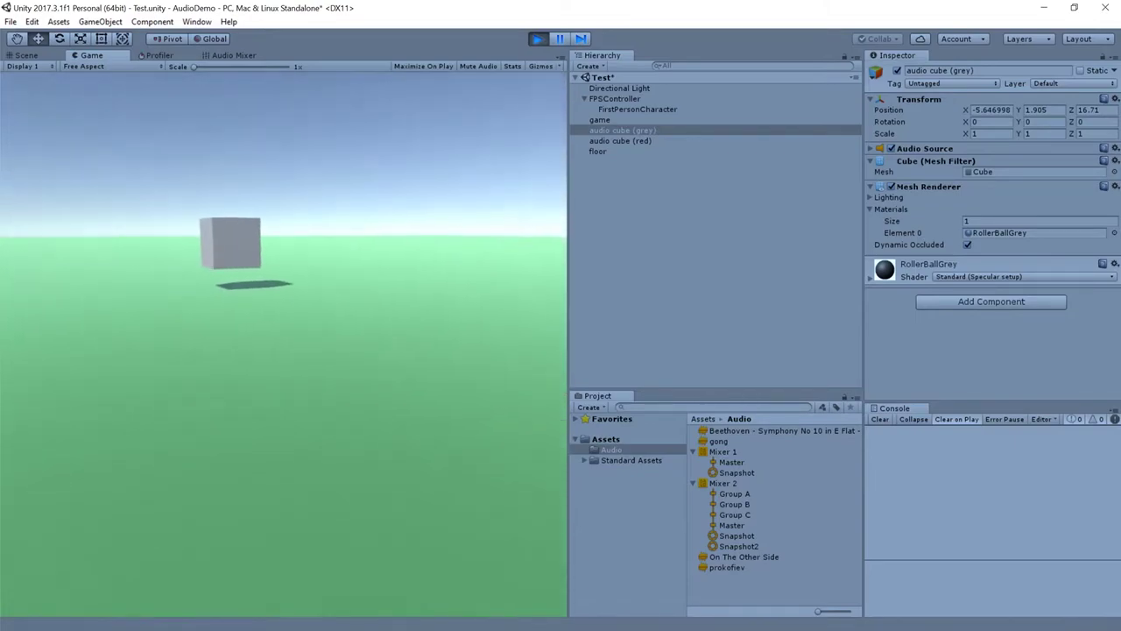
key(a)
Trigger clip 1 repeatedly in quick succession from the grey cube's audio source to test overlapping one-shot playback
key(1)
key(1)
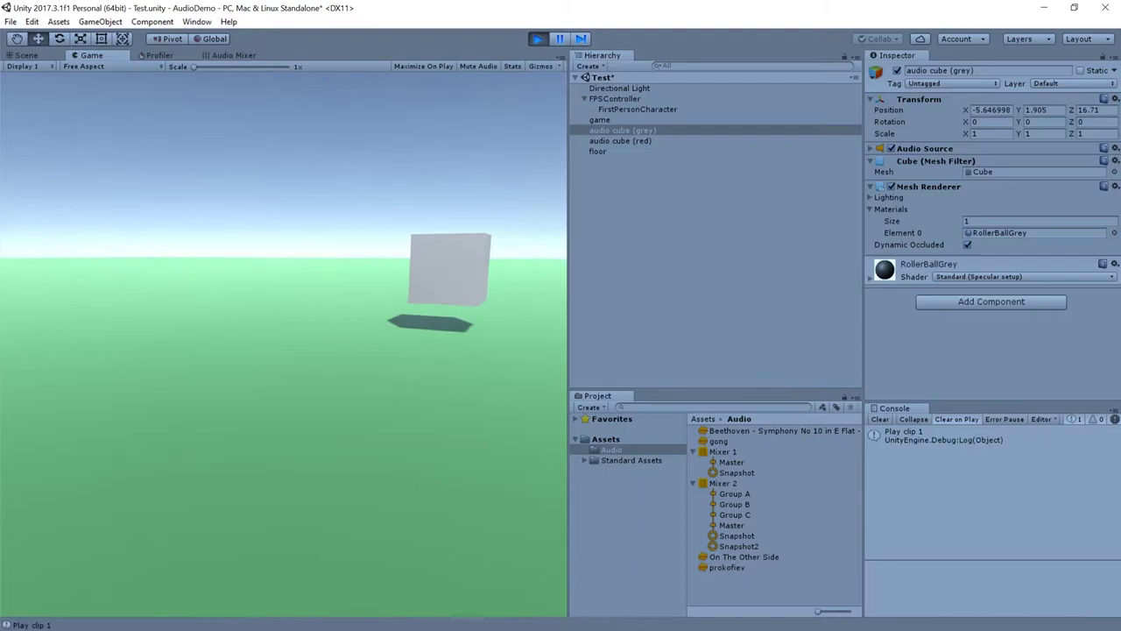
key(1)
key(1)
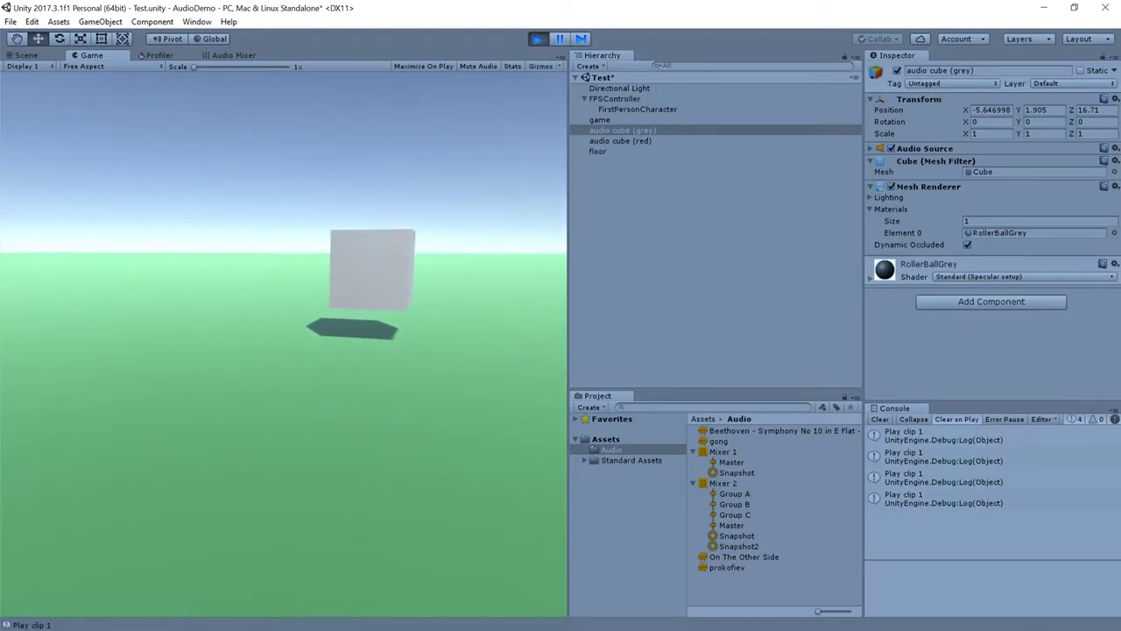
key(1)
key(1)
key(1)
Move the first-person character back, forward and sideways around the grey audio cube to hear the spatial sound
key(s)
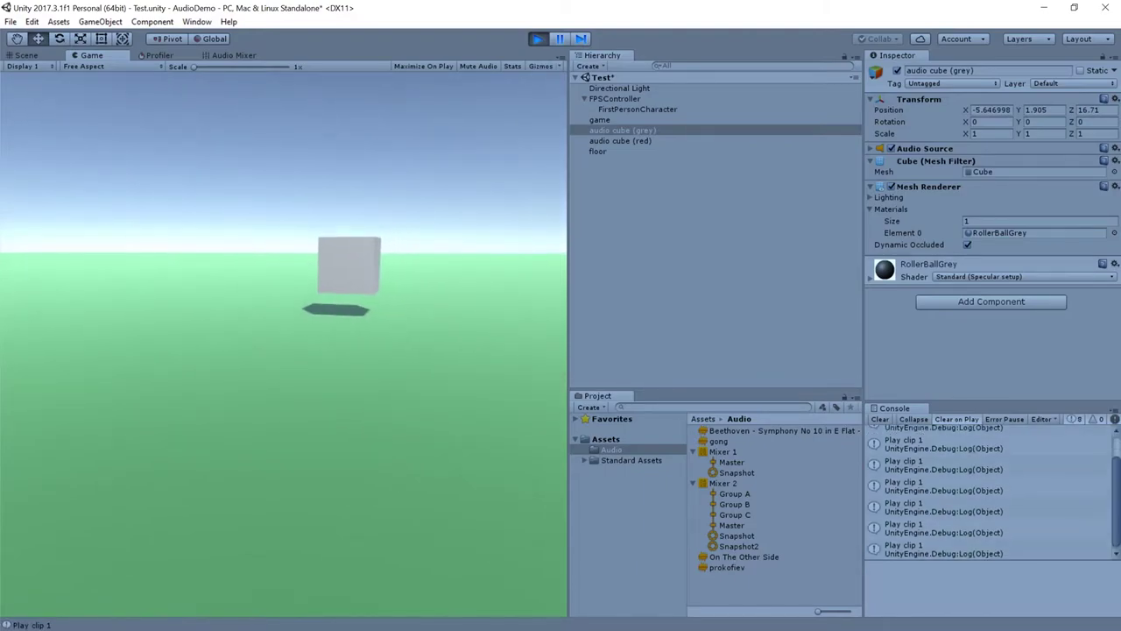
key(w)
key(d)
key(d)
key(s)
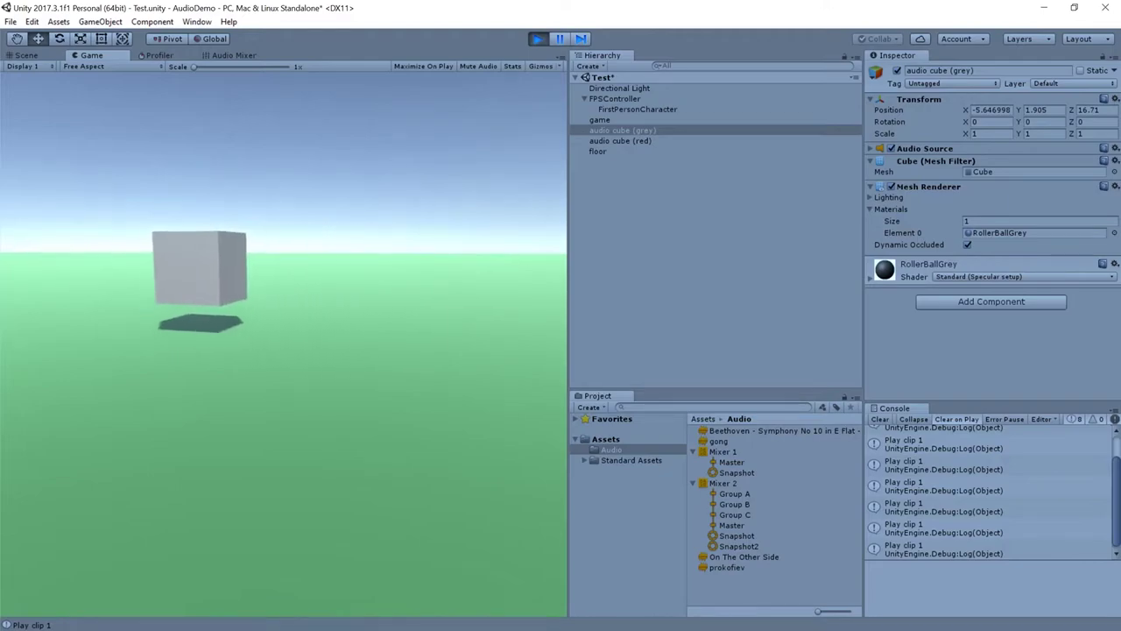
Move the first-person character around the grey audio cube while clip 1 sounds, and stop the source's playback
key(a)
key(w)
key(s)
key(w)
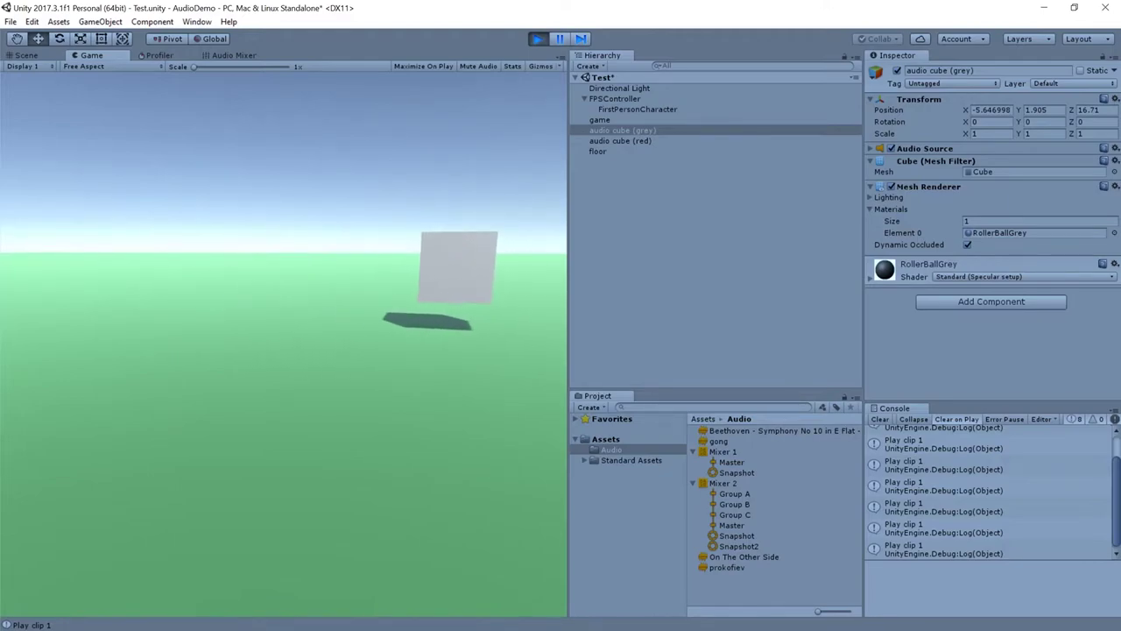
key(d)
key(0)
key(s)
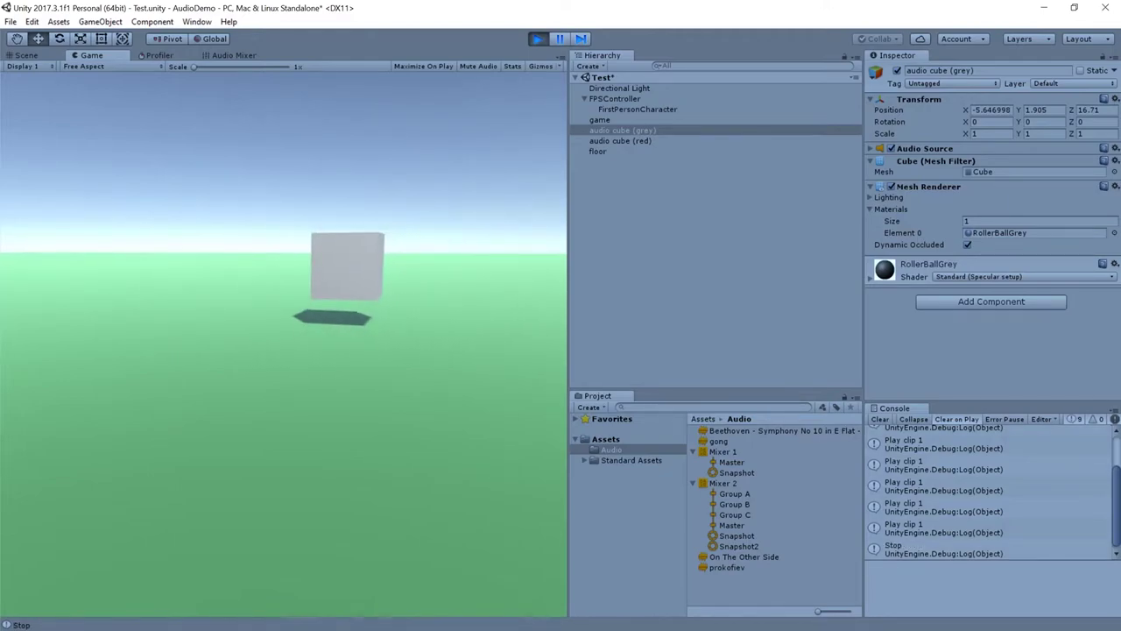
Start the grey cube's assigned clip with Play and walk the first-person character back and forth in front of the cube
key(w)
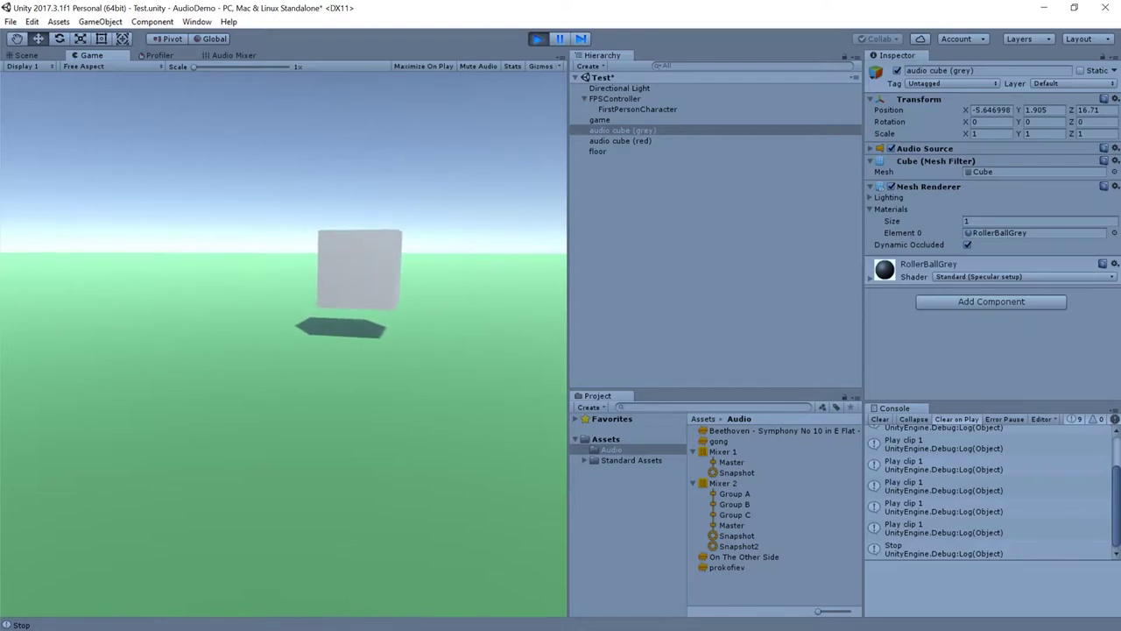
key(p)
key(s)
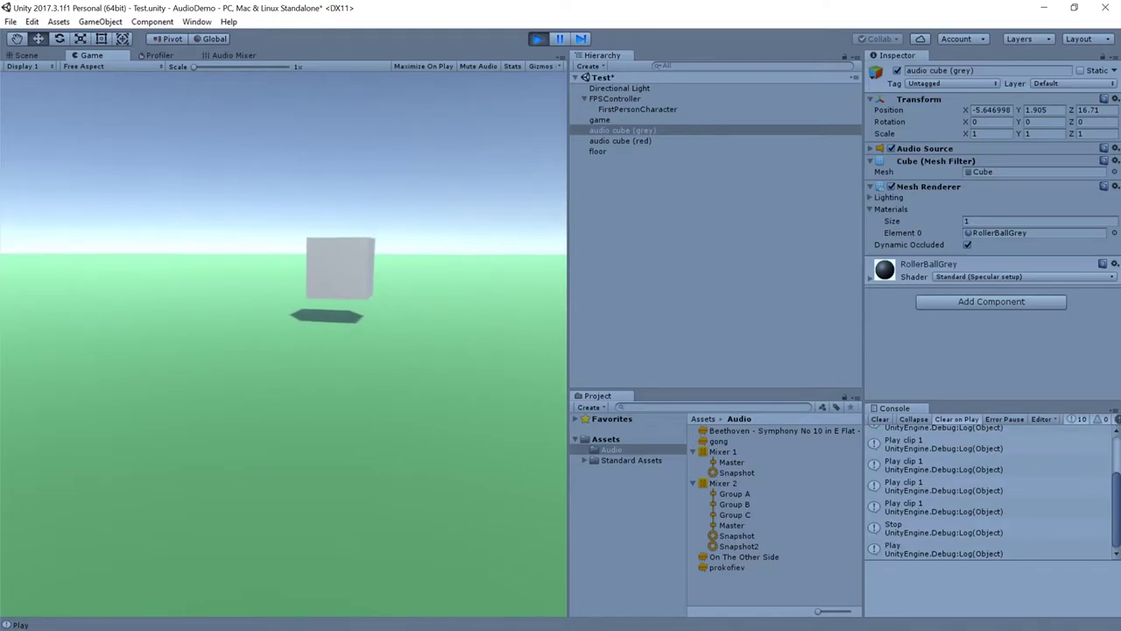
key(w)
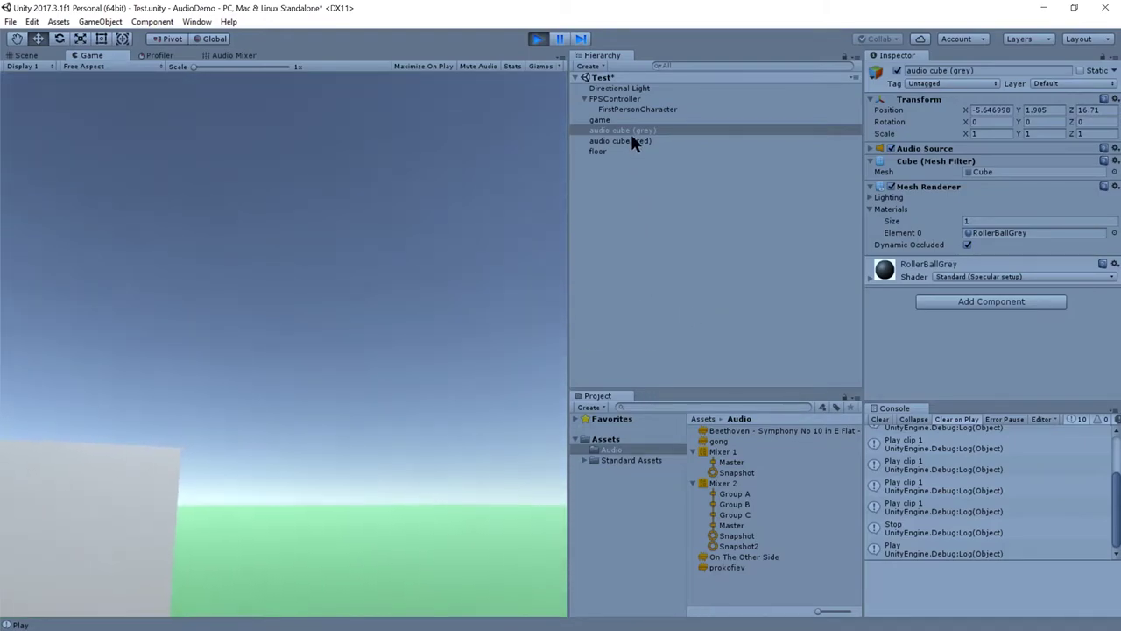
Expand the Audio Source component of audio cube (grey) to inspect its assigned AudioClip, and return to the running game
click(634, 130)
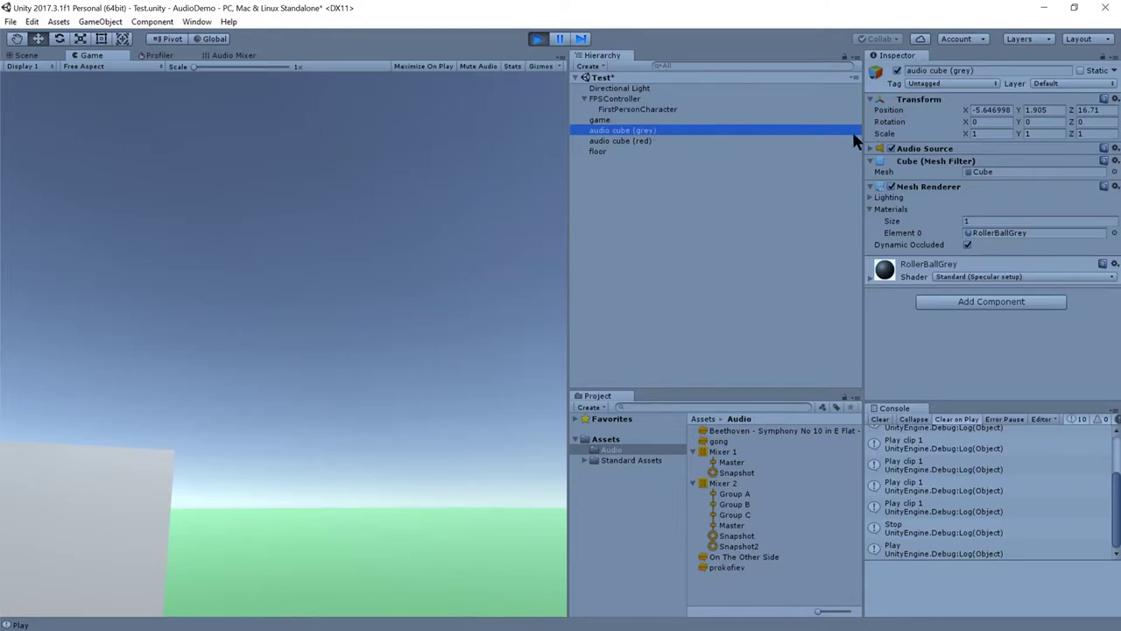
click(871, 149)
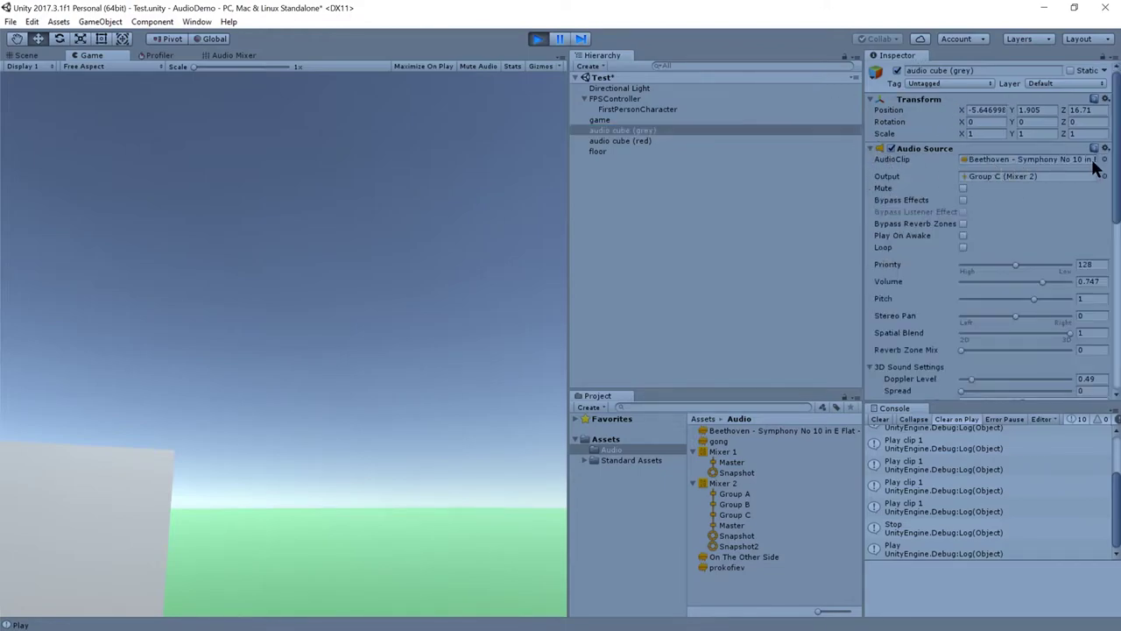
click(537, 39)
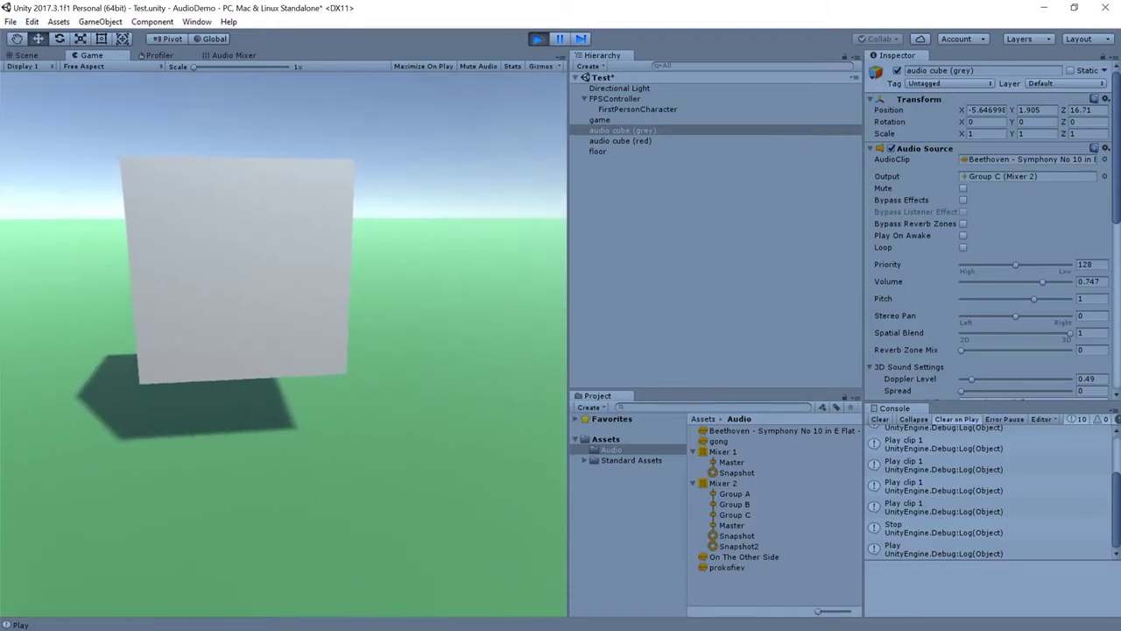
Stop the assigned clip and trigger clip 2, walking toward and away from the grey cube while it plays
key(p)
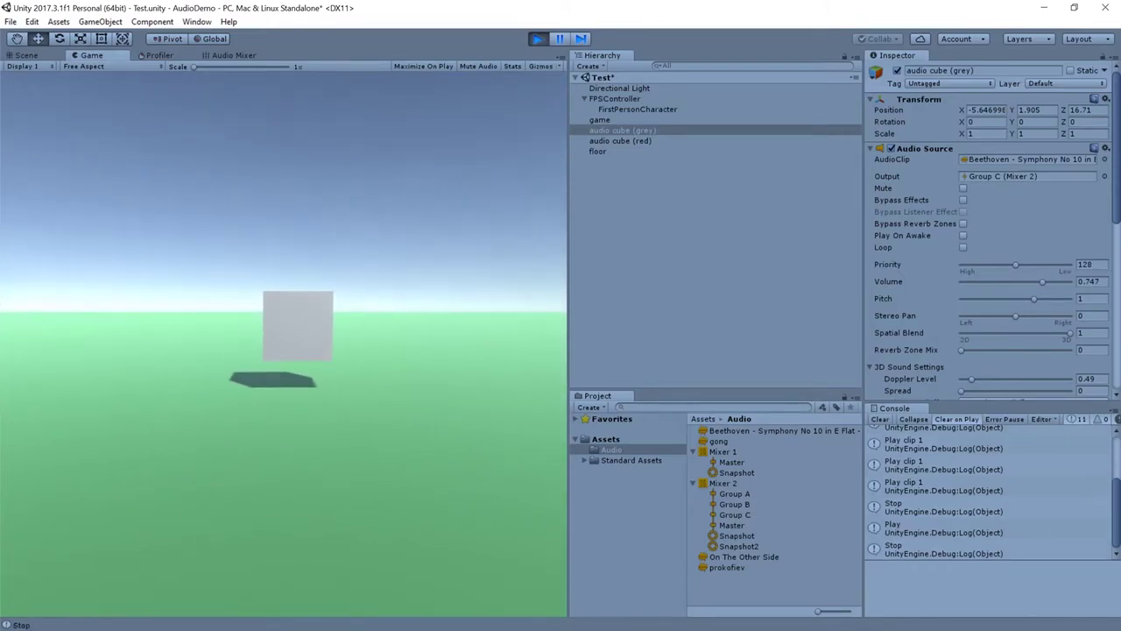
key(w)
key(w)
key(2)
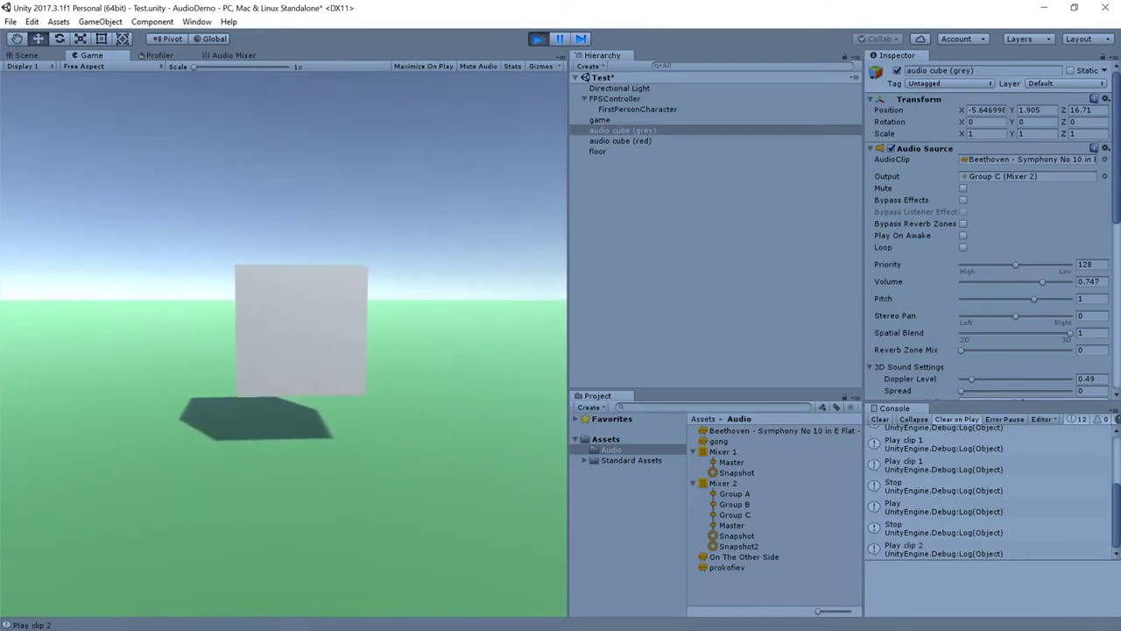
key(s)
key(s)
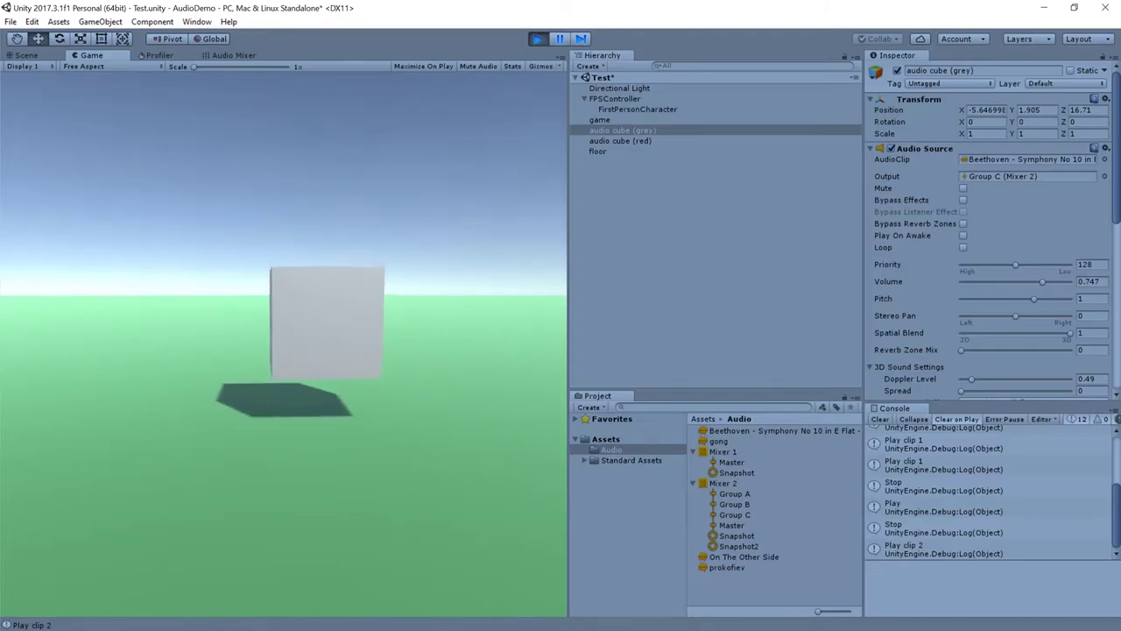
key(s)
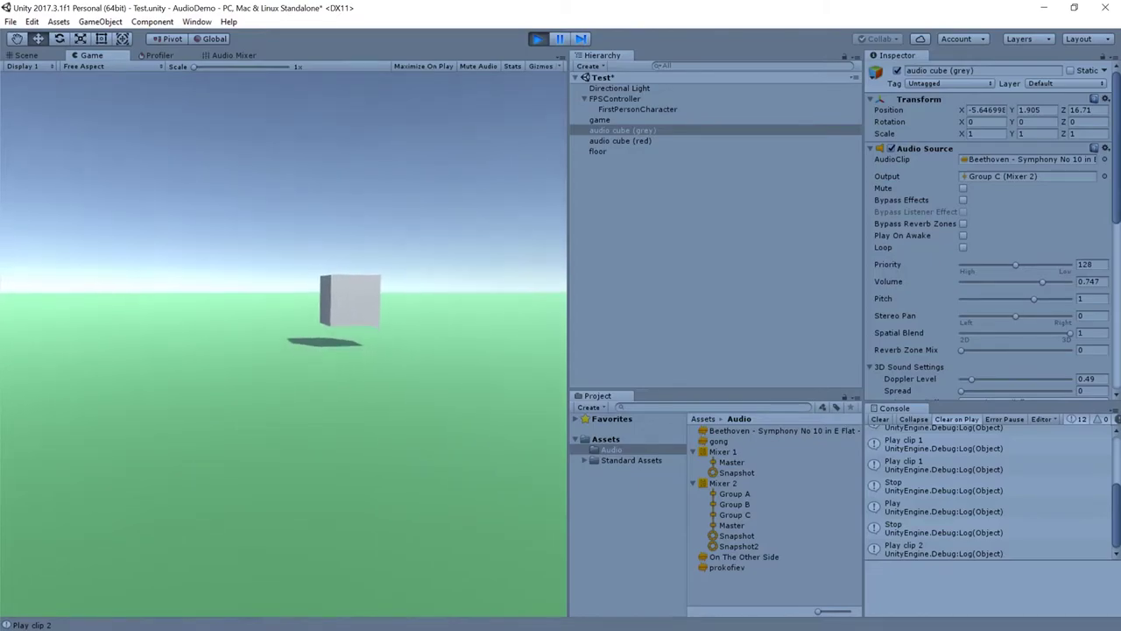
key(w)
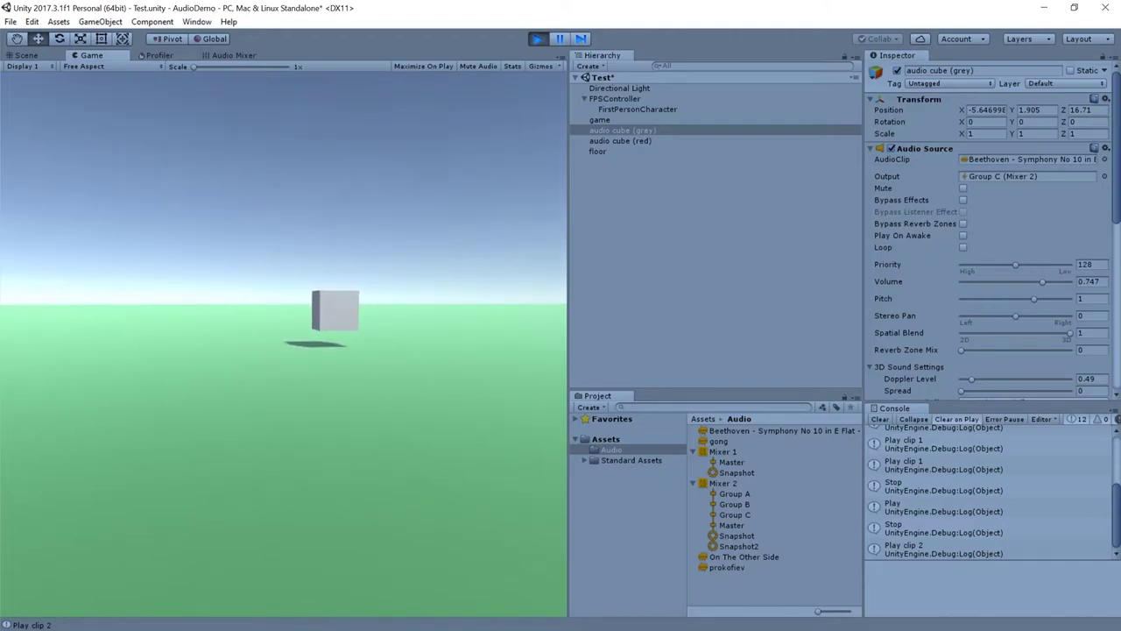
Pause and unpause the source during clip 2, and repeat the pause and unpause after triggering clip 1 three times
key(p)
key(p)
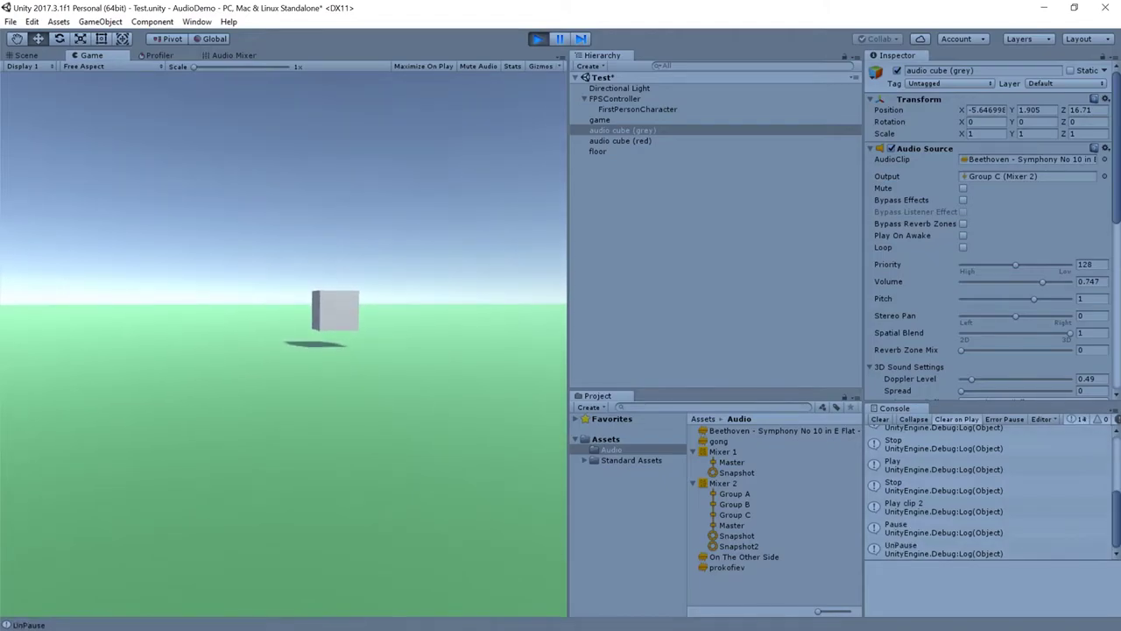
key(1)
key(1)
key(1)
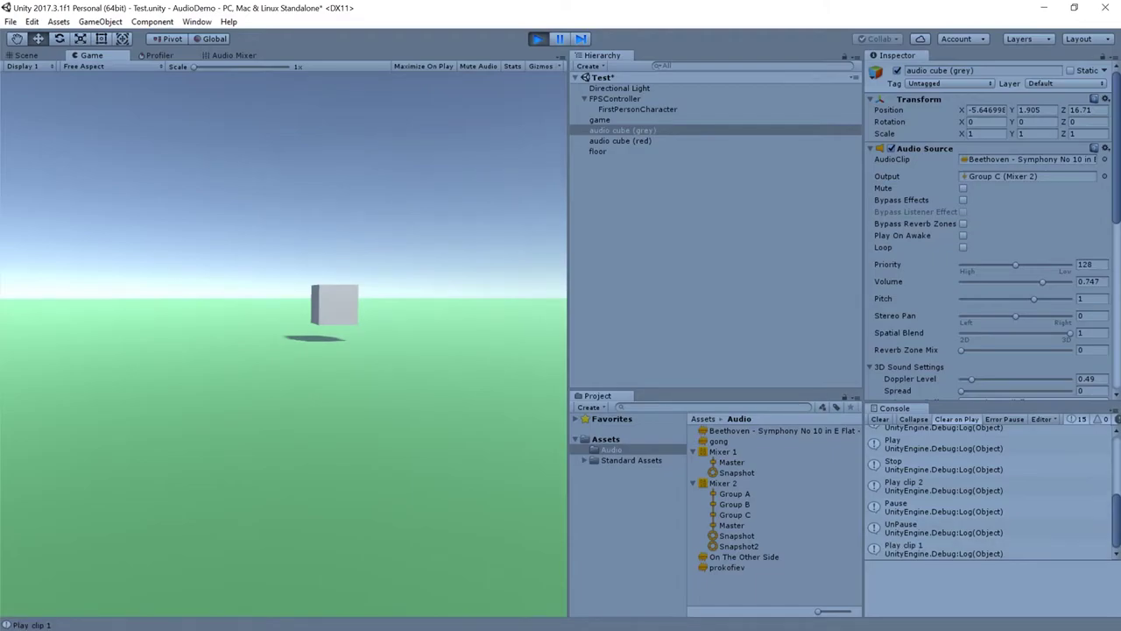
key(p)
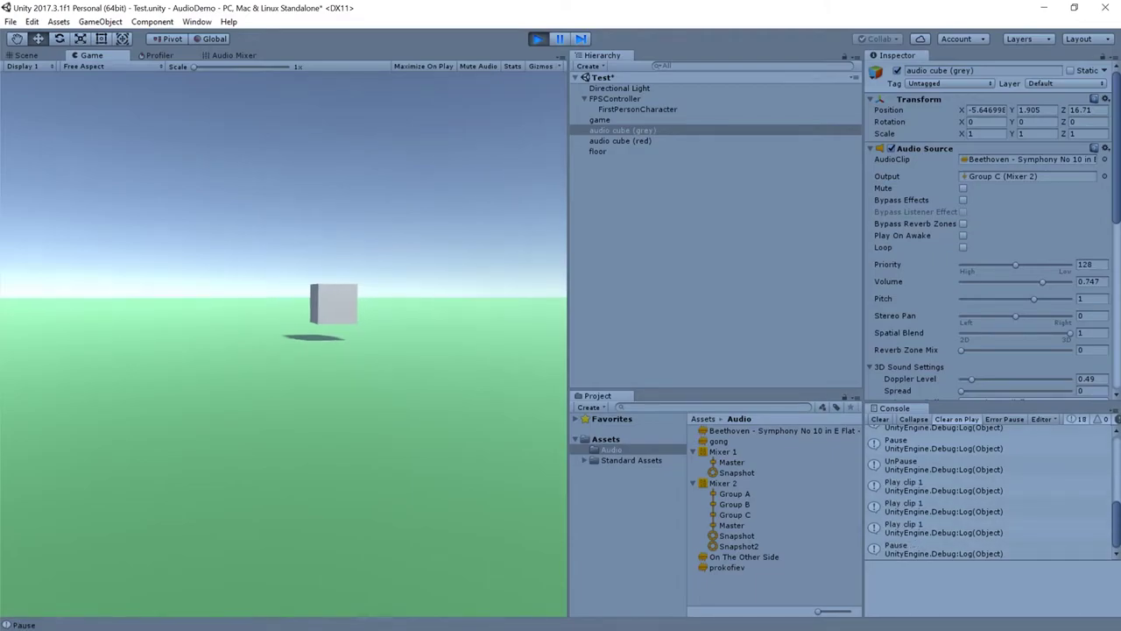
key(p)
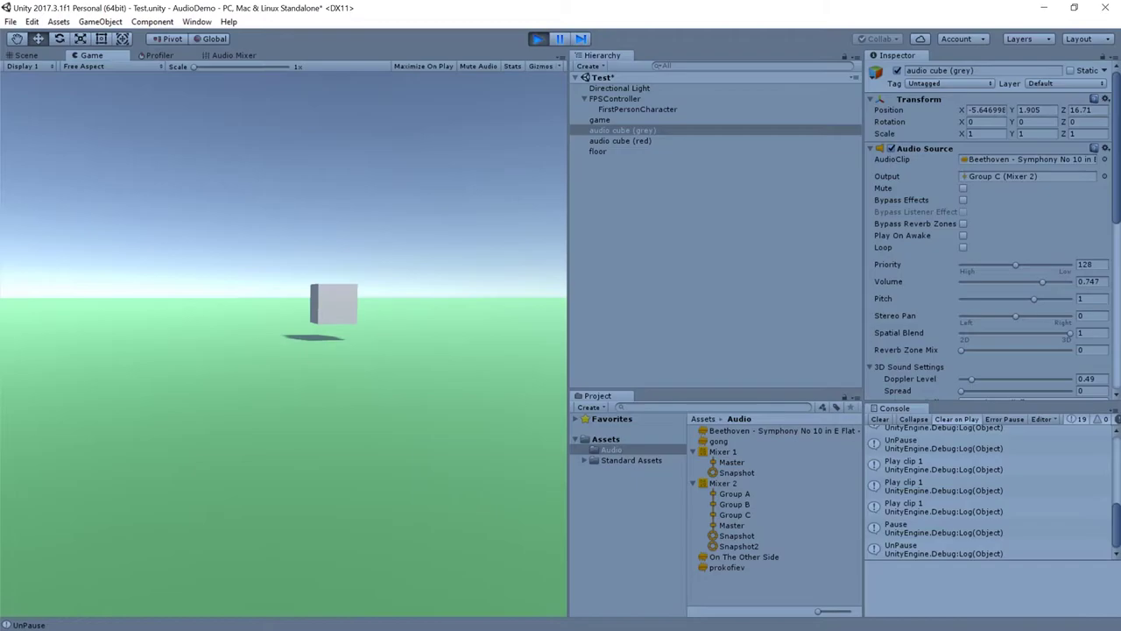
Trigger clip 1 six times in quick succession near the grey cube and stop all overlapping playback on the source
key(a)
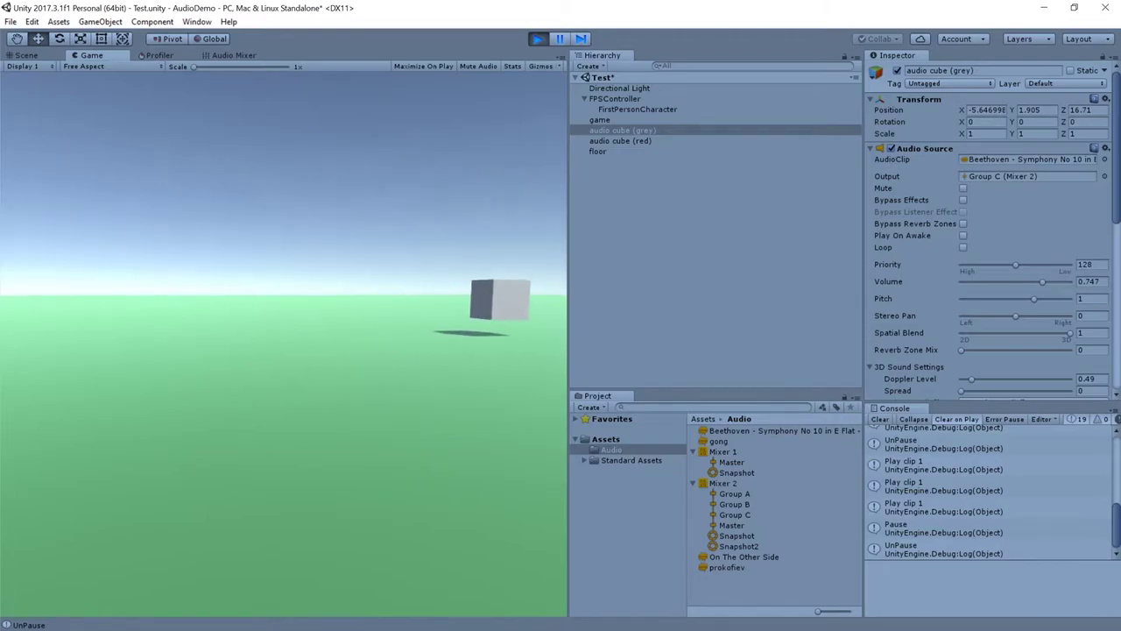
key(d)
key(w)
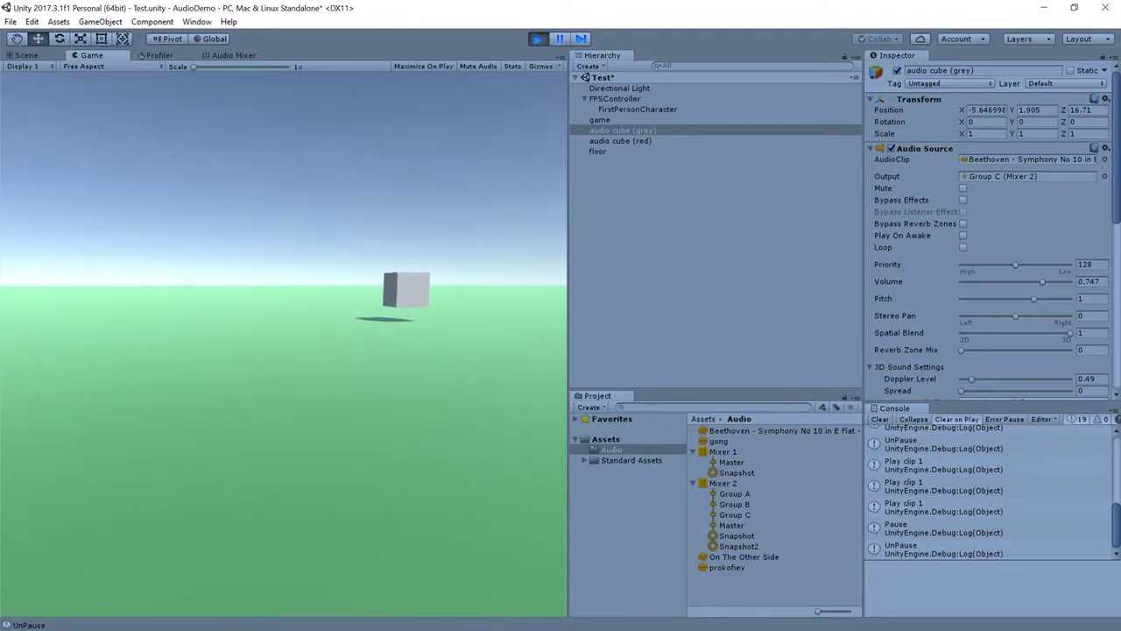
key(w)
key(1)
key(1)
key(1)
key(1)
key(1)
key(1)
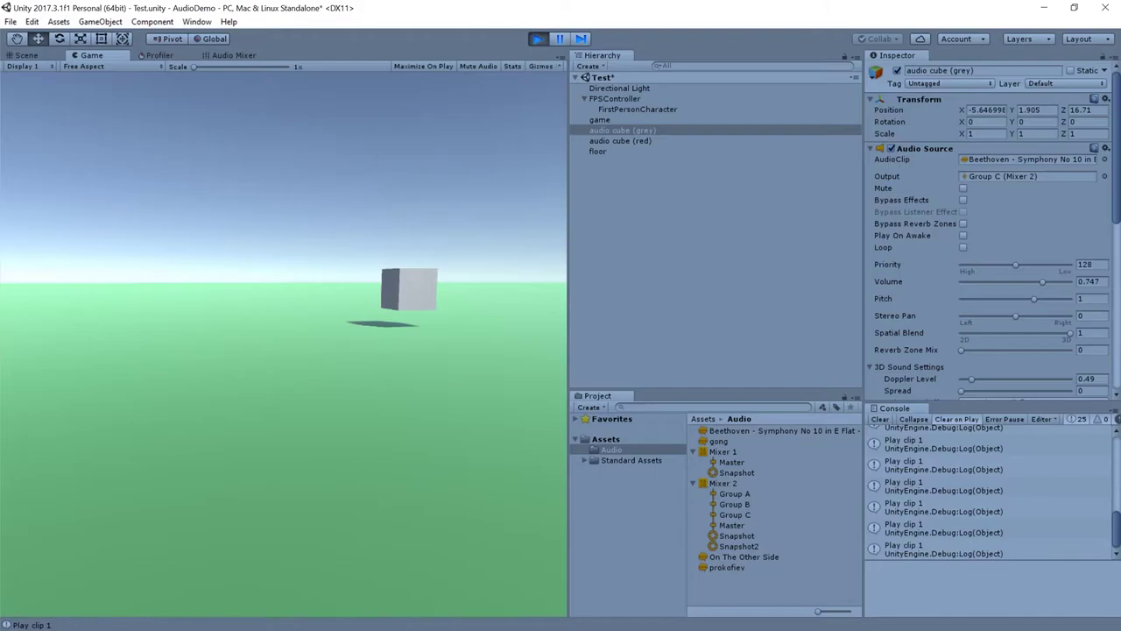
key(0)
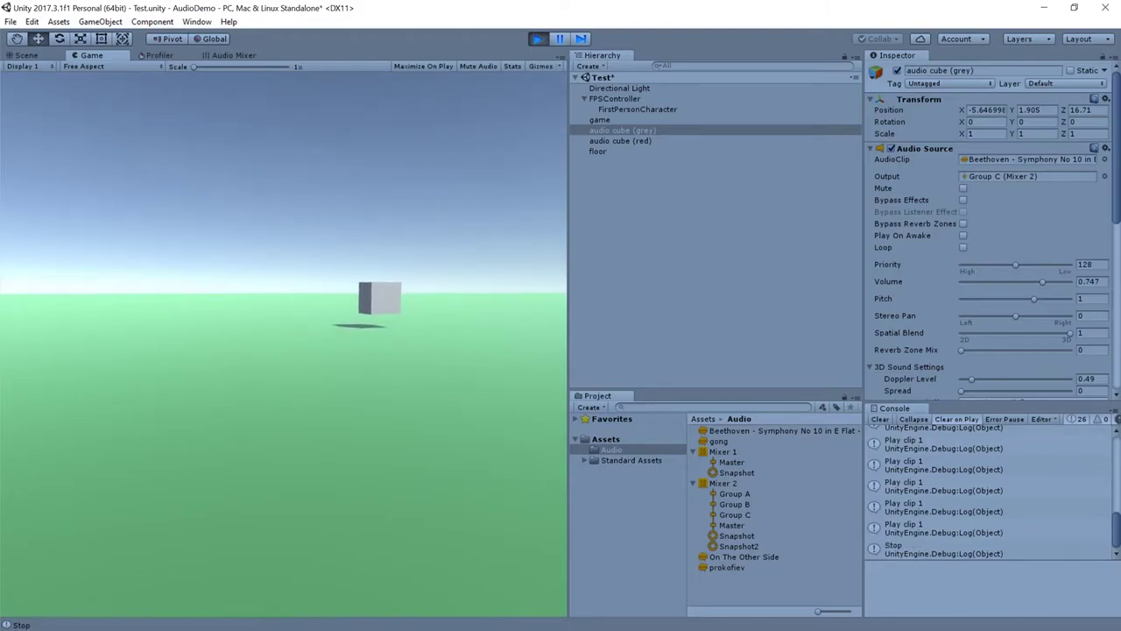
Walk the character up to the grey cube and call Play twice on its source to restart the assigned clip
key(s)
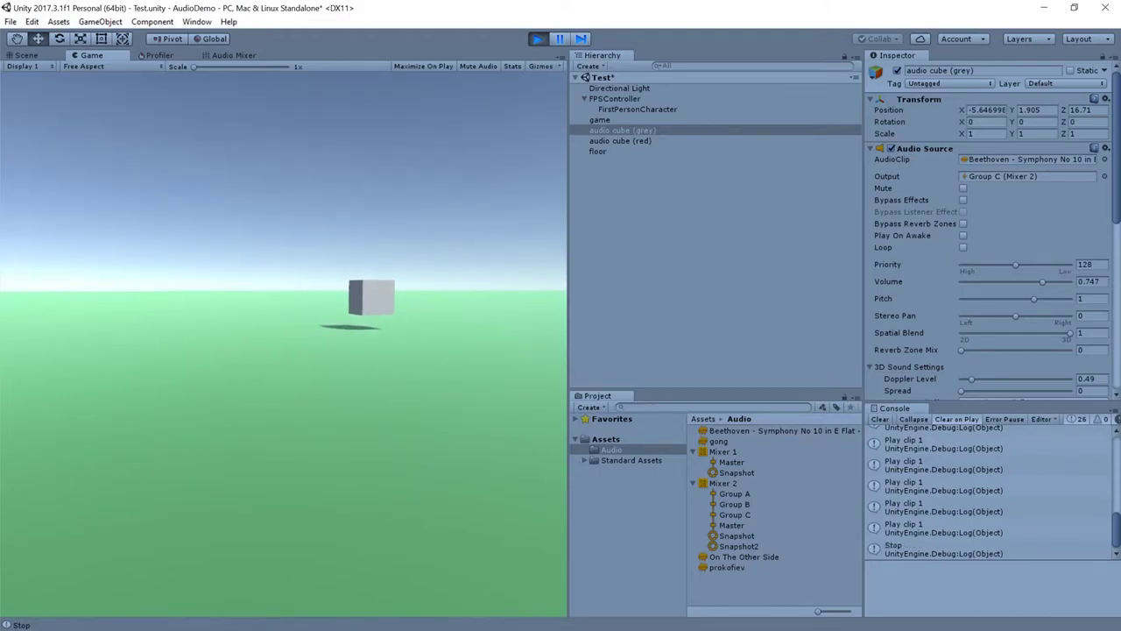
key(Up)
key(s)
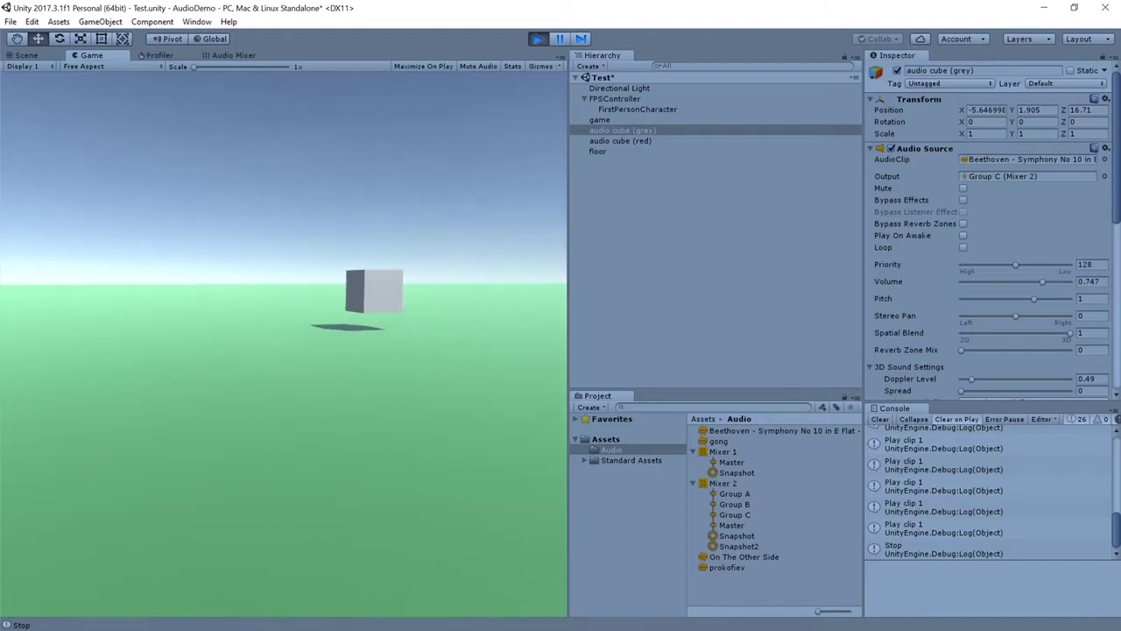
key(w)
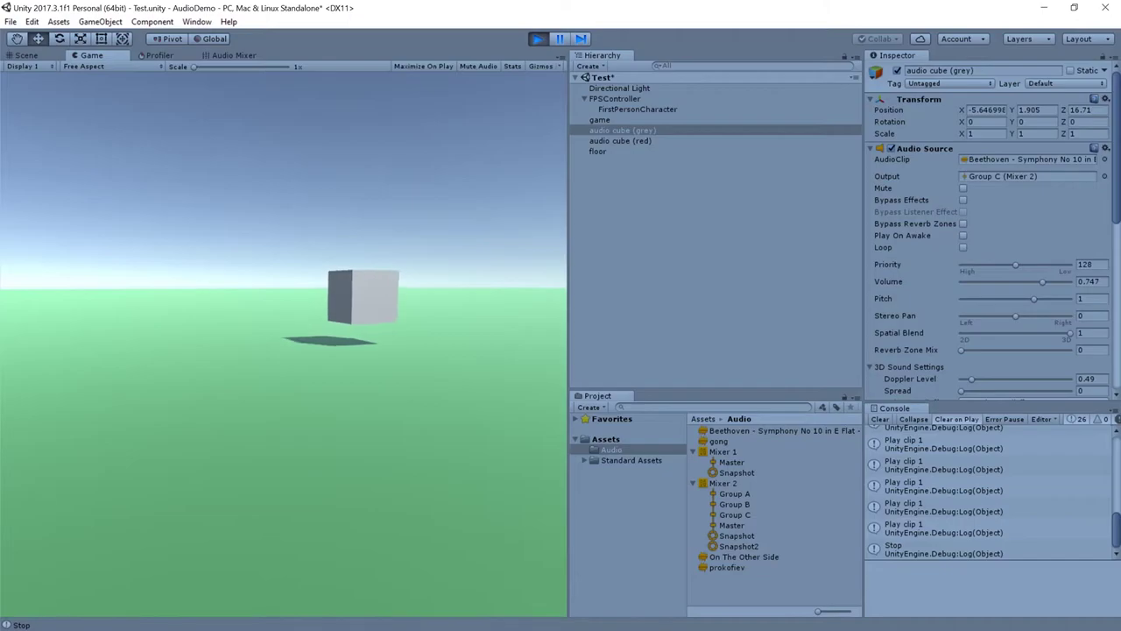
key(w)
key(w)
key(w)
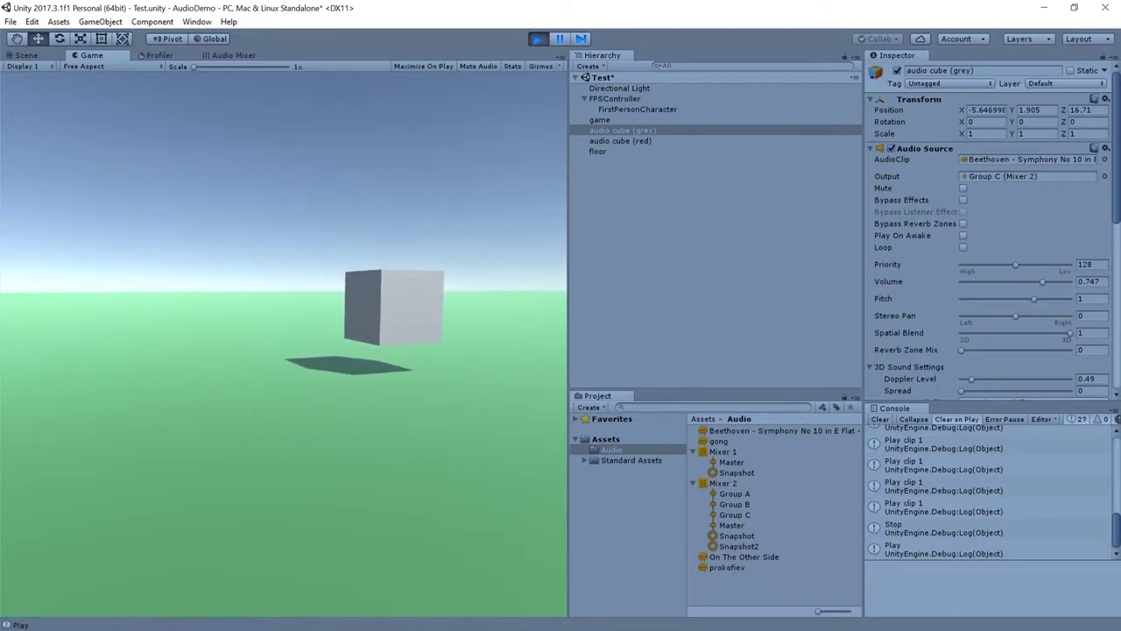
key(p)
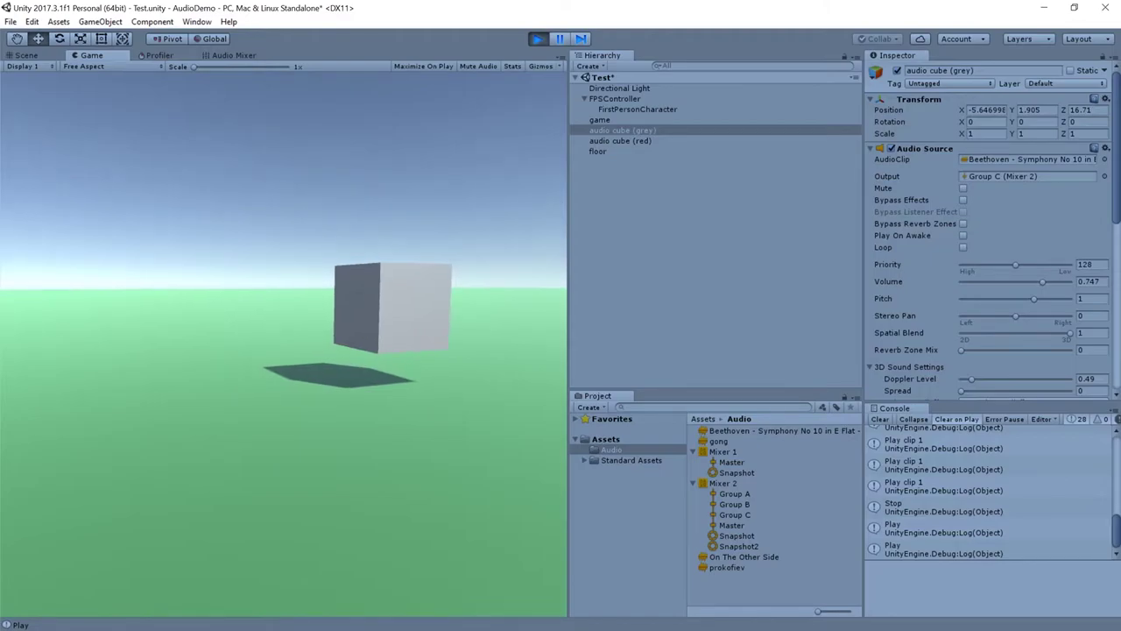
Move the character away from and toward the grey cube during the assigned clip, and stop its playback
key(Down)
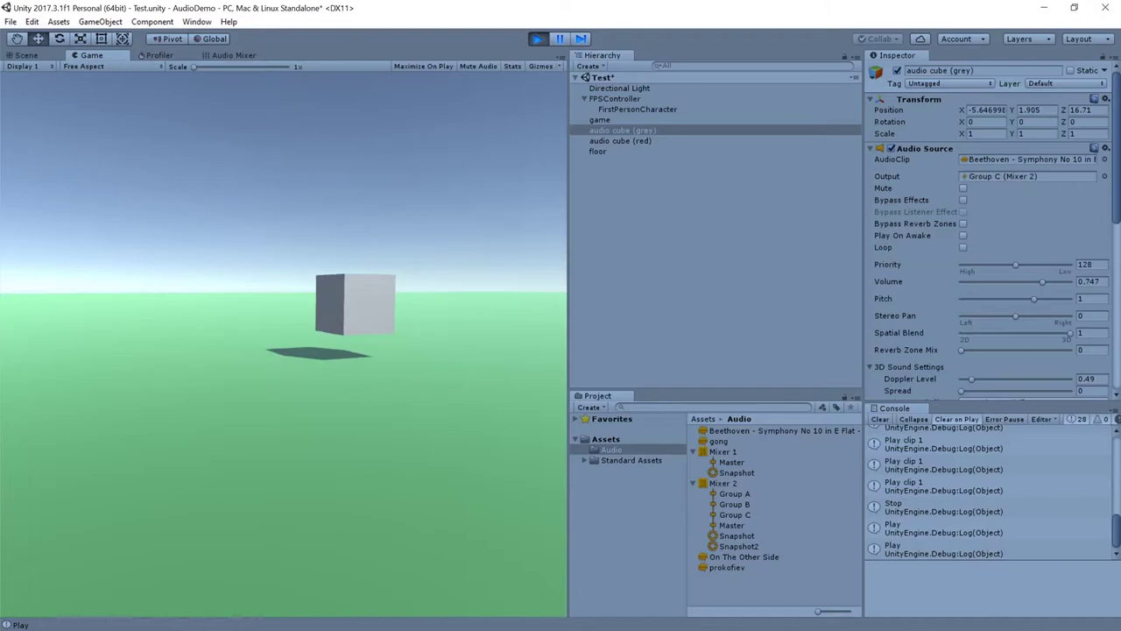
key(Up)
key(Down)
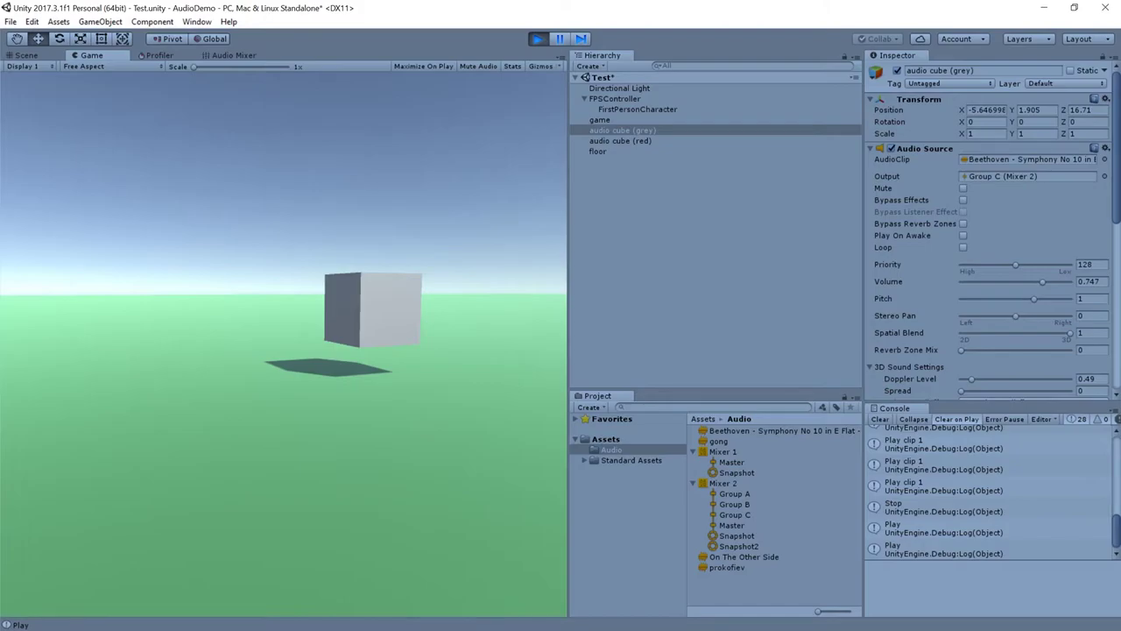
key(Down)
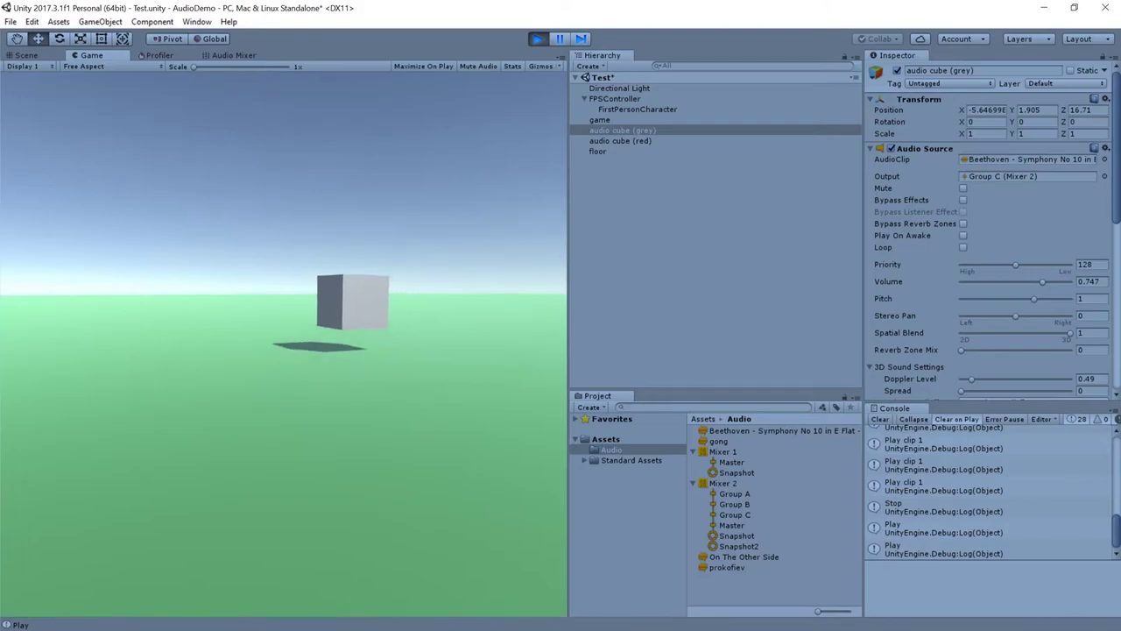
key(Up)
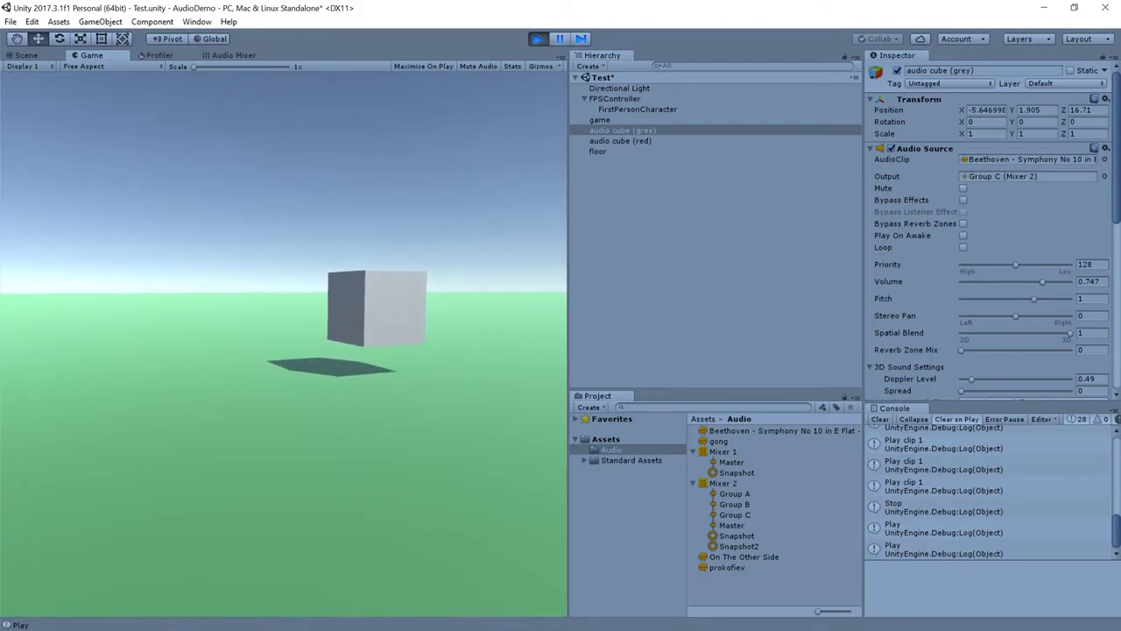
key(s)
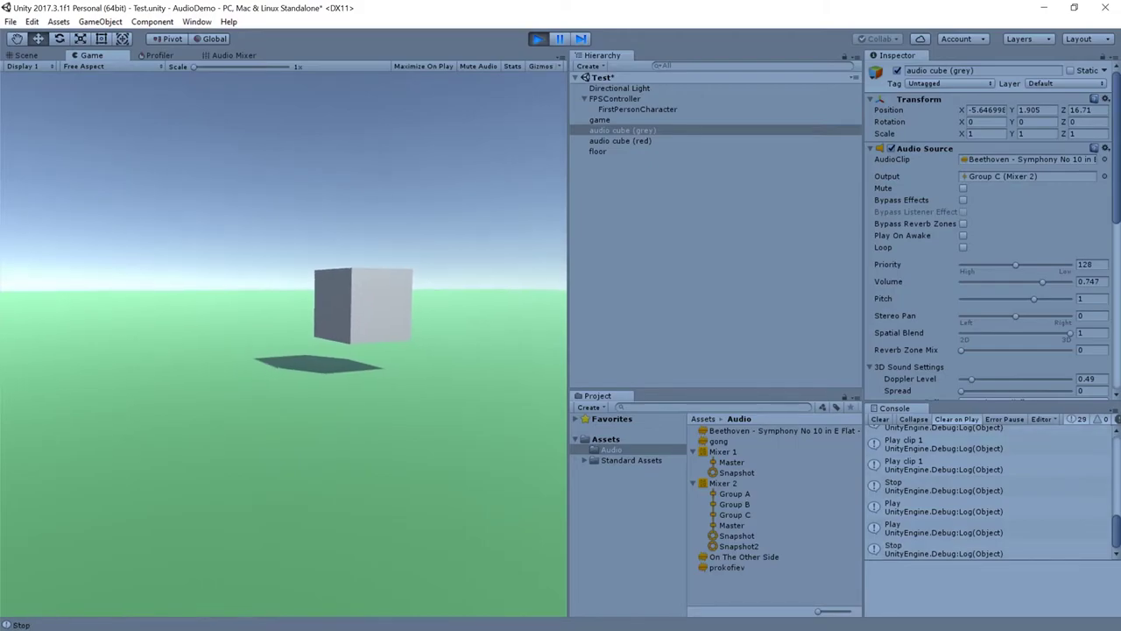
Trigger clip 2 twice to overlap the one-shots, move nearer the grey cube and stop the source
key(2)
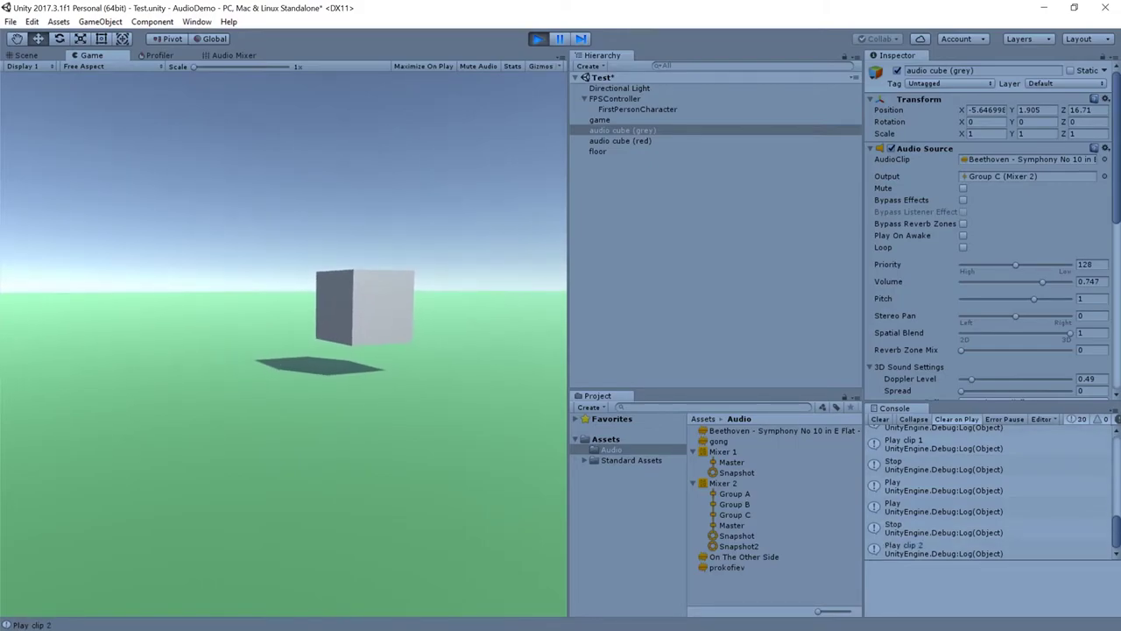
key(2)
key(Up)
key(Down)
key(Up)
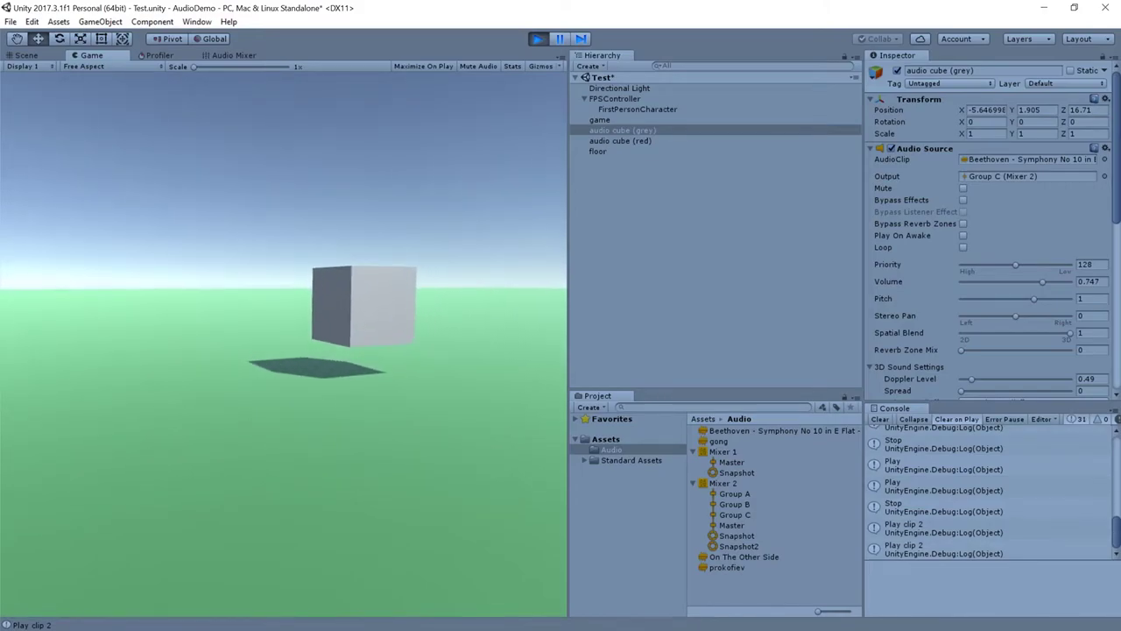
key(Up)
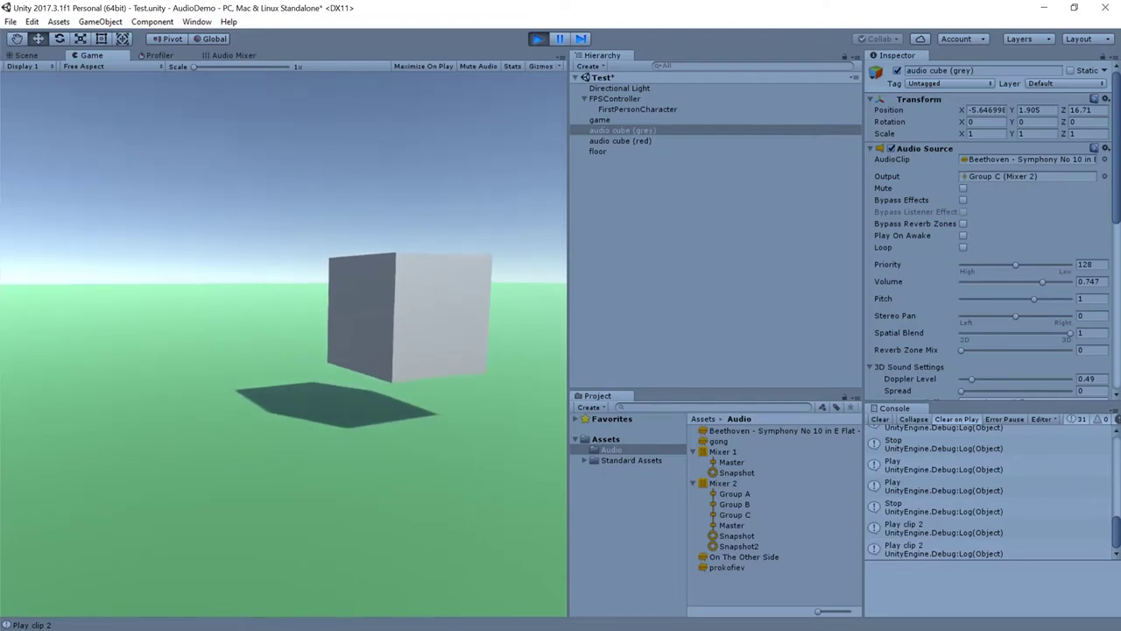
key(s)
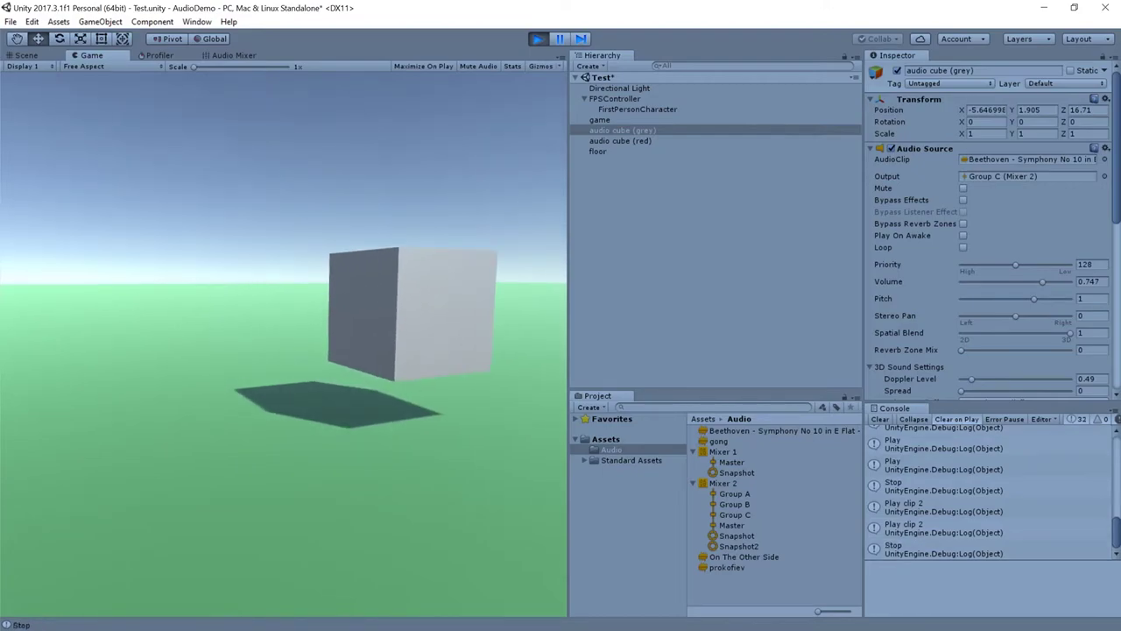
Walk the character back and forth around the grey cube and leave play mode
key(Down)
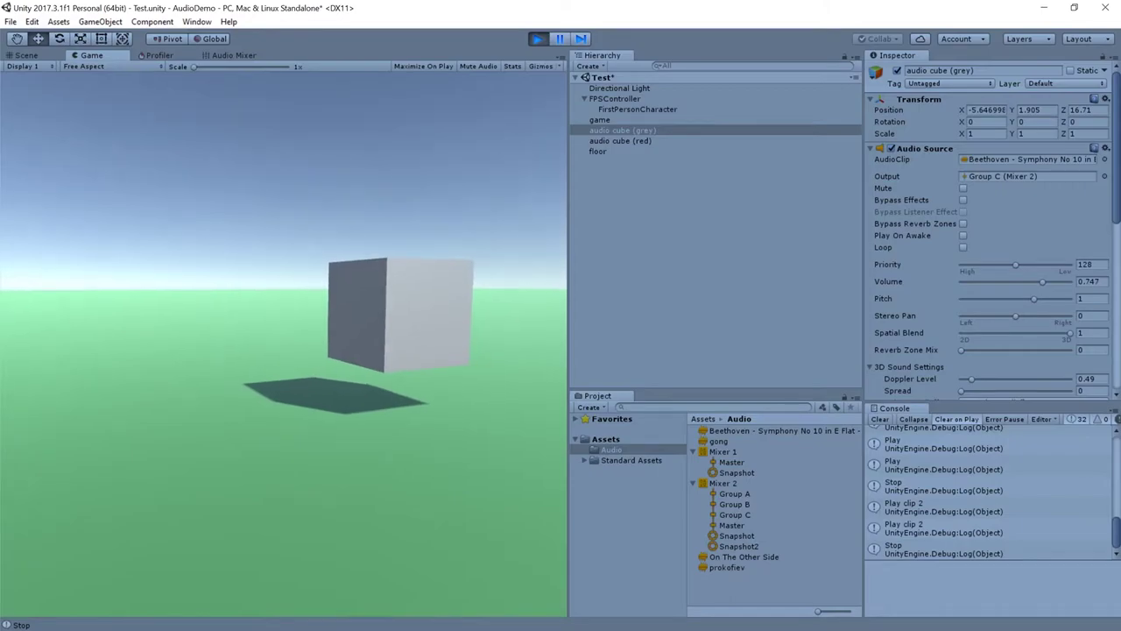
key(Left)
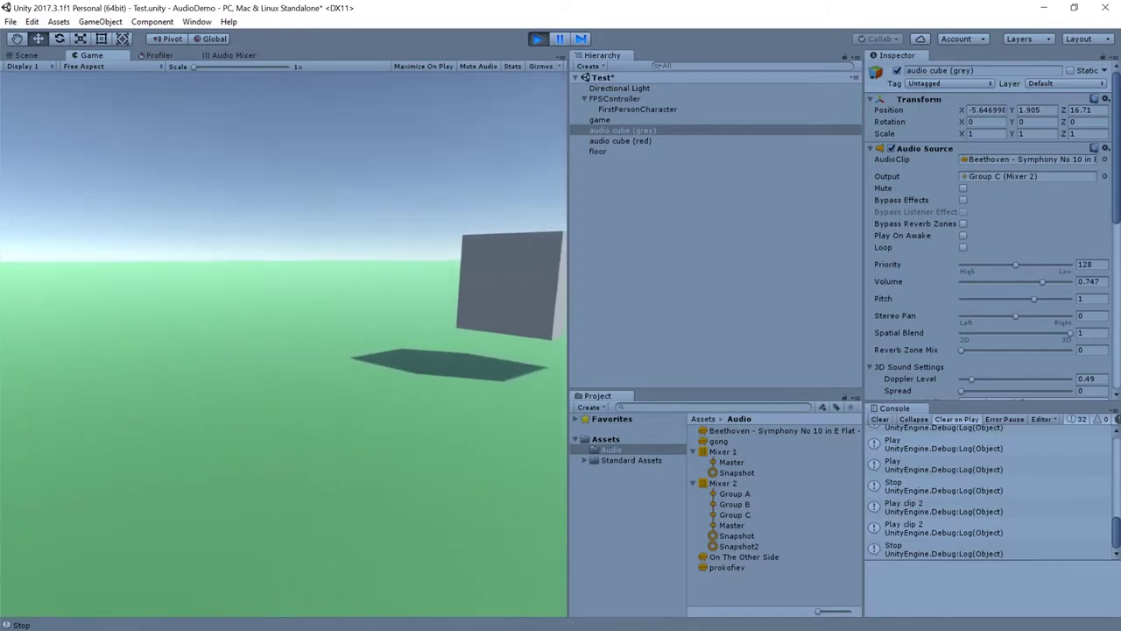
key(Right)
key(Up)
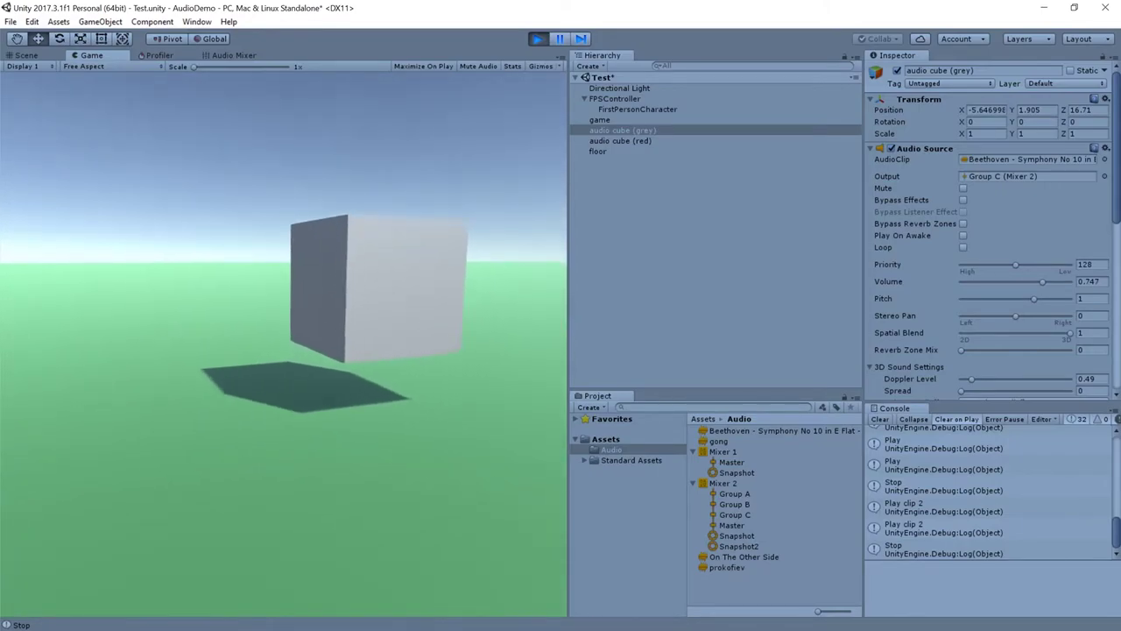
key(Down)
key(Right)
key(Left)
key(Up)
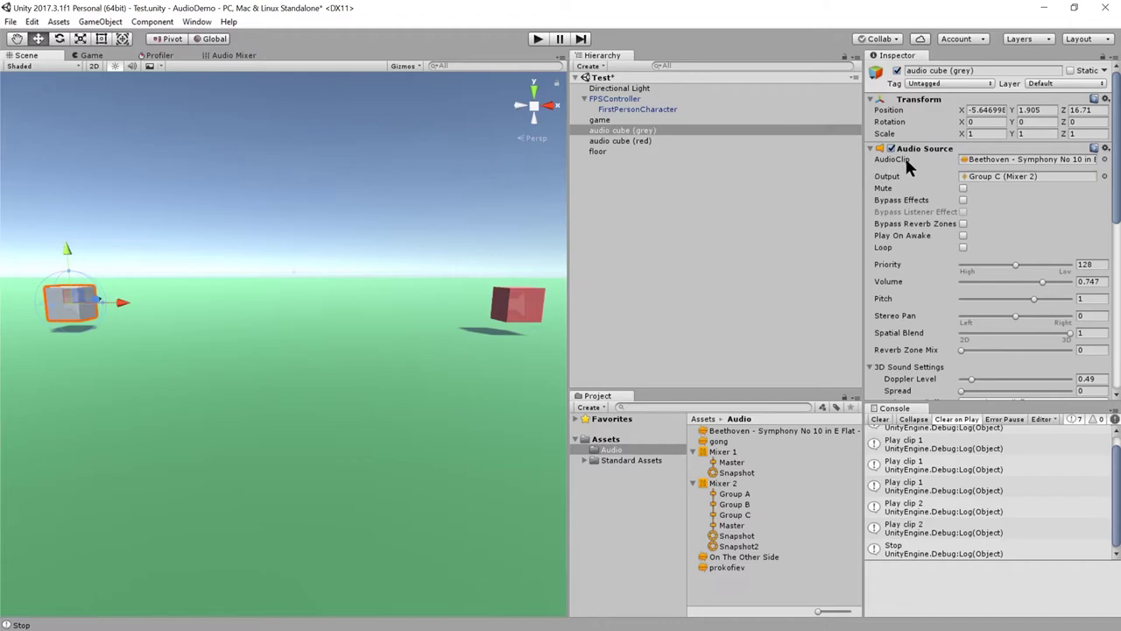
Set the AudioClip of the grey cube's Audio Source to None and collapse that component
click(1104, 159)
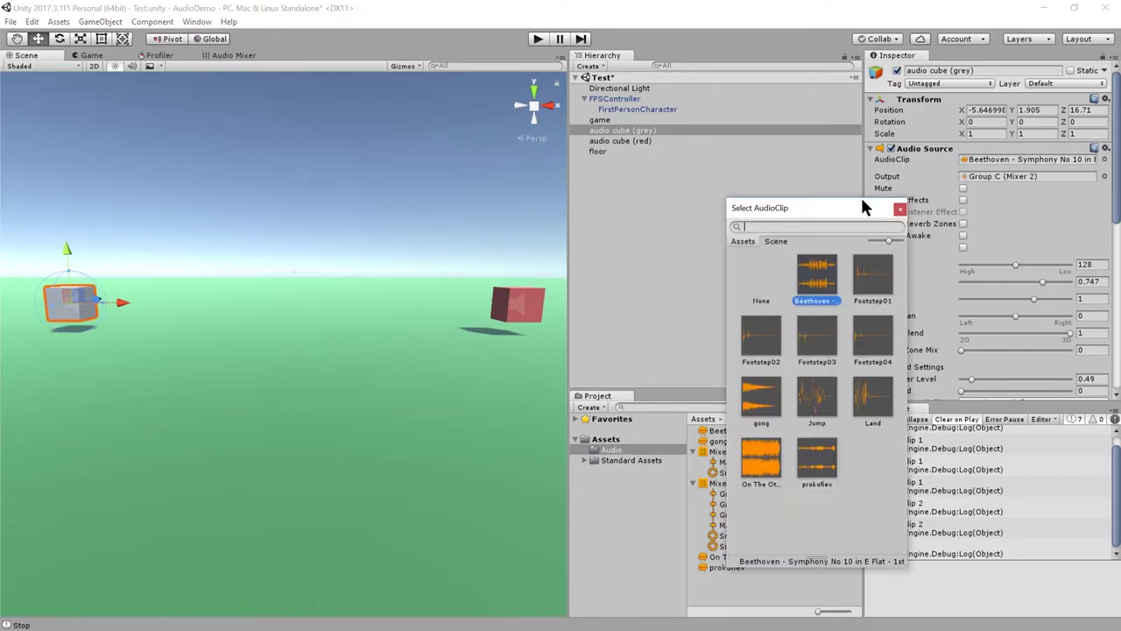
double_click(756, 275)
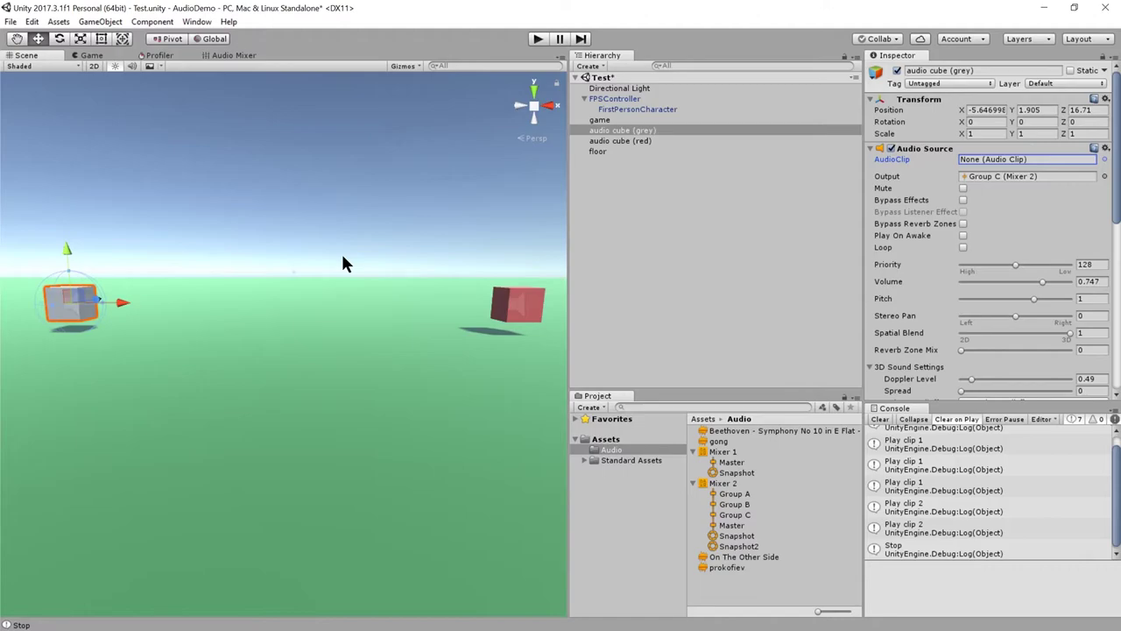
click(871, 149)
Add a second Audio Source component to the grey cube, undo the addition and select the game object
click(955, 300)
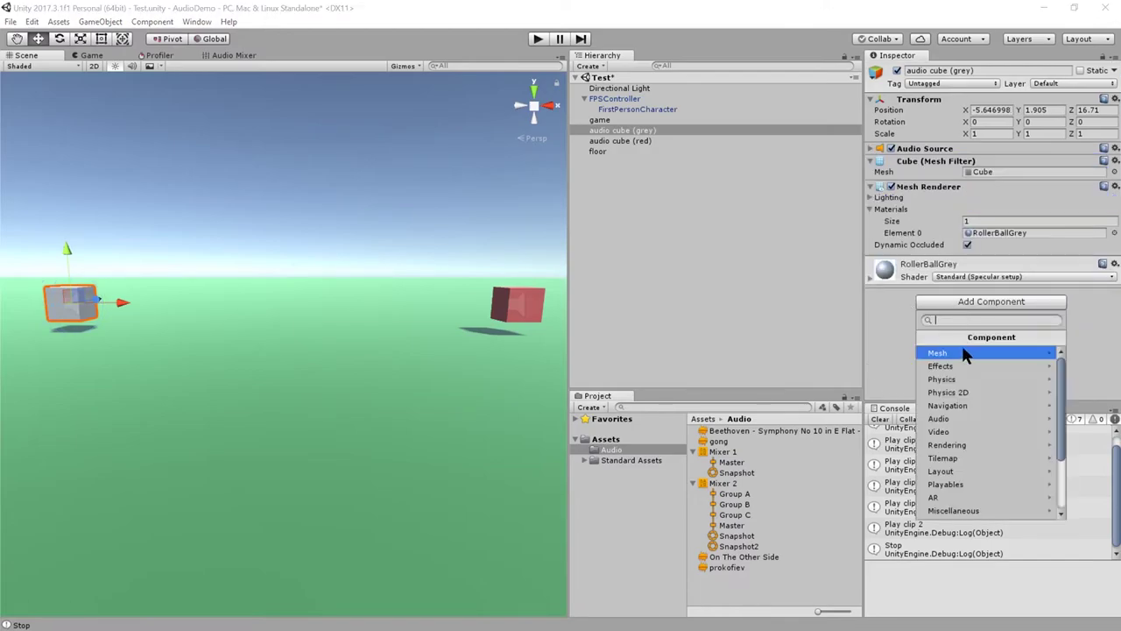
click(945, 418)
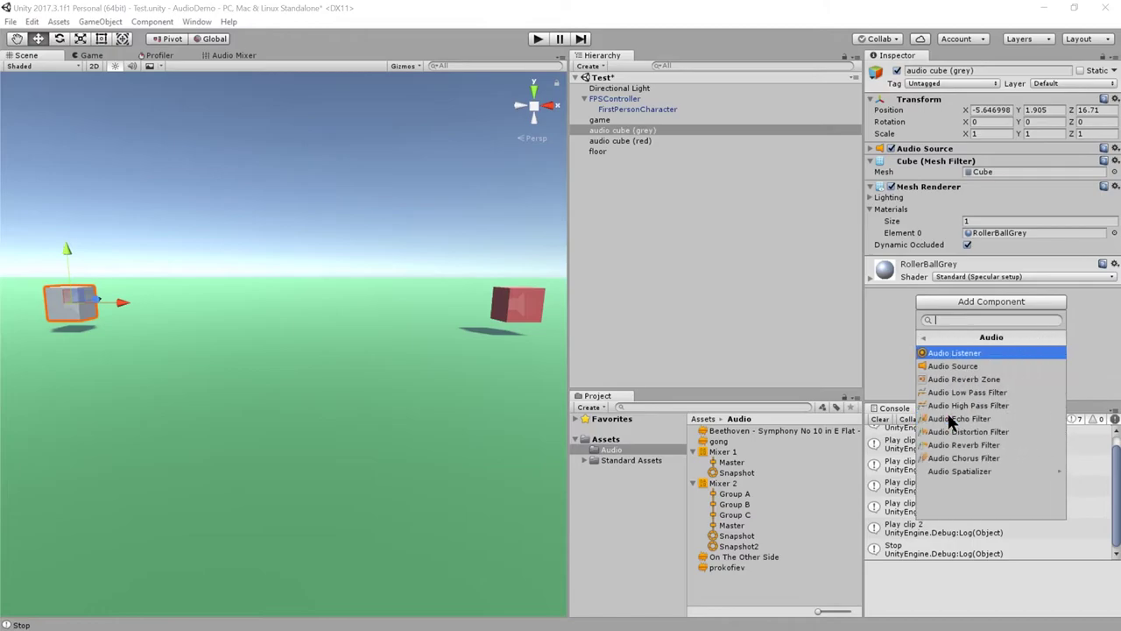
click(956, 364)
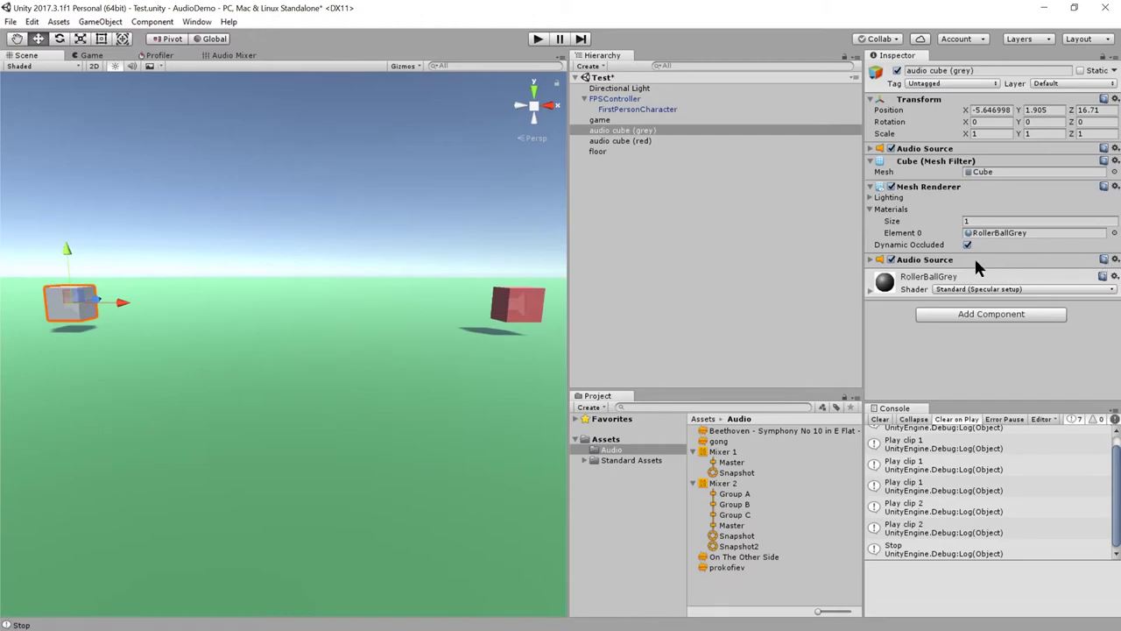
key(ctrl+z)
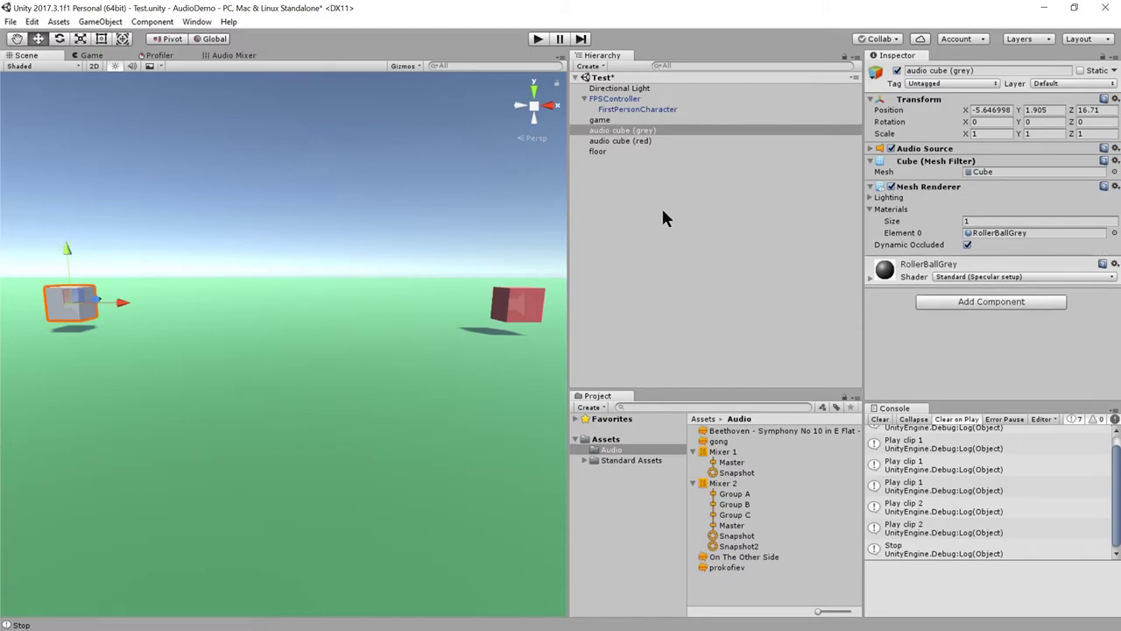
click(601, 121)
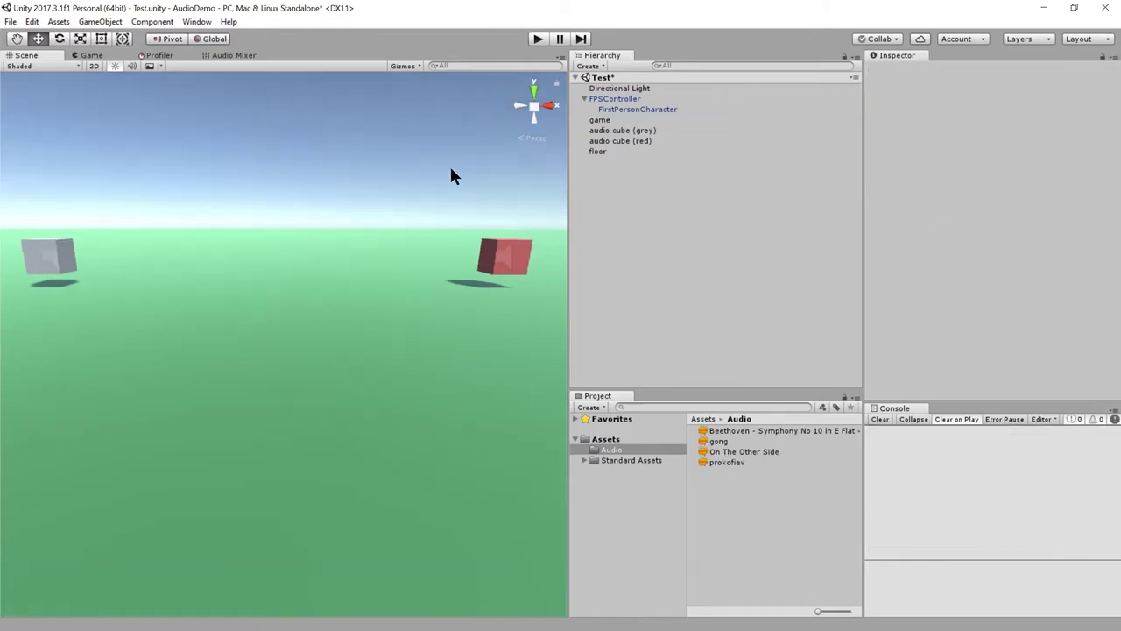
Add an Audio Distortion Filter to the red audio cube and set its Distortion Level to 0.84
click(641, 144)
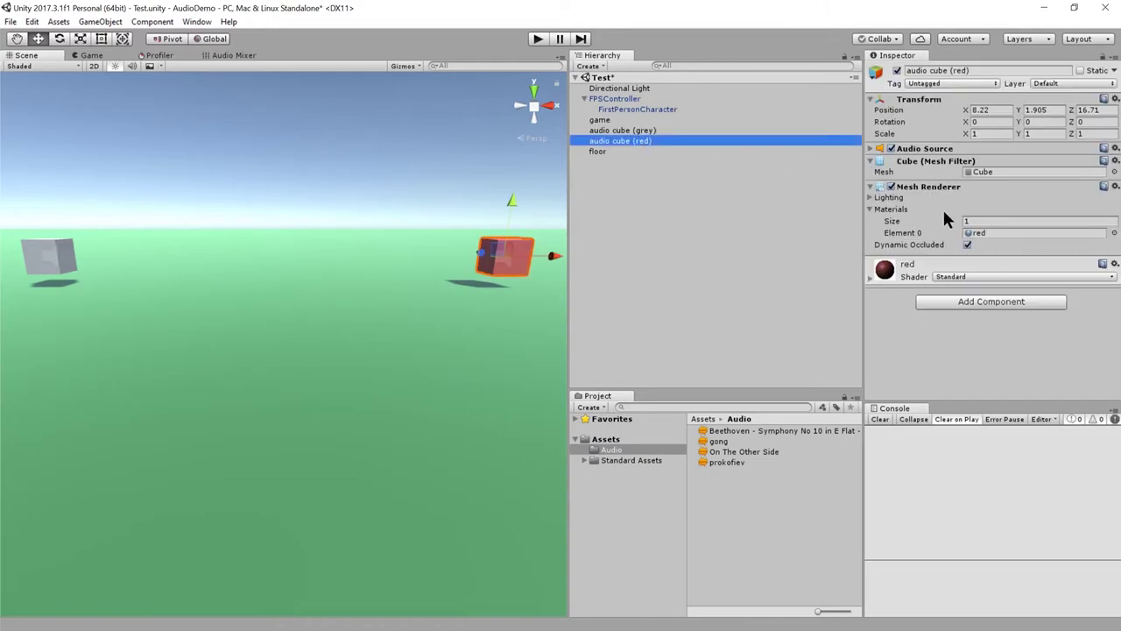
click(975, 302)
click(960, 418)
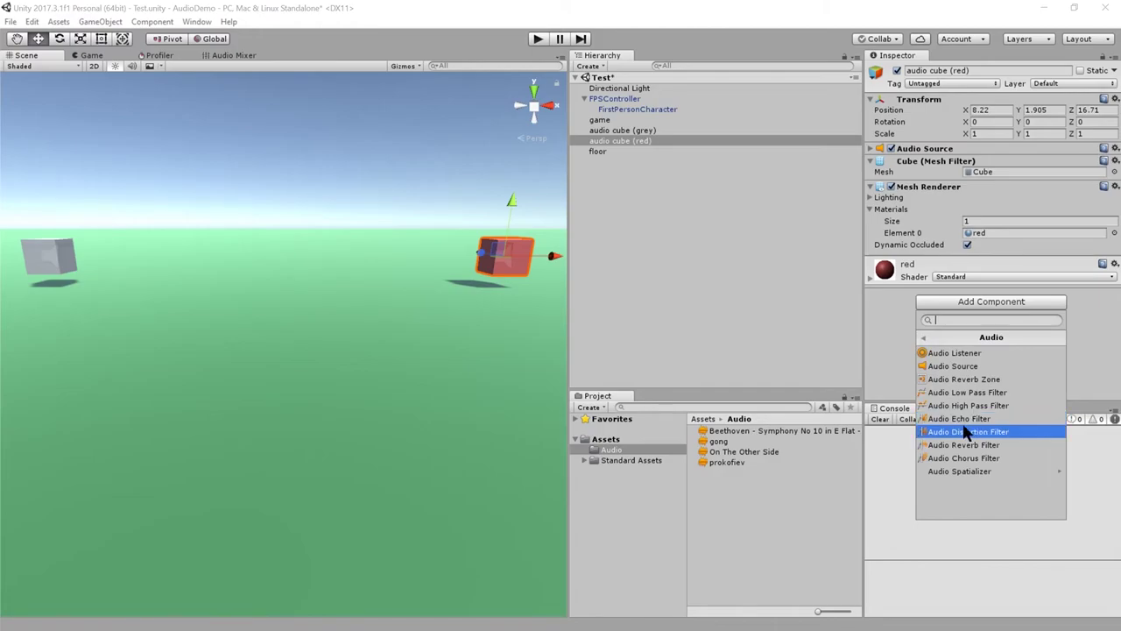
click(964, 430)
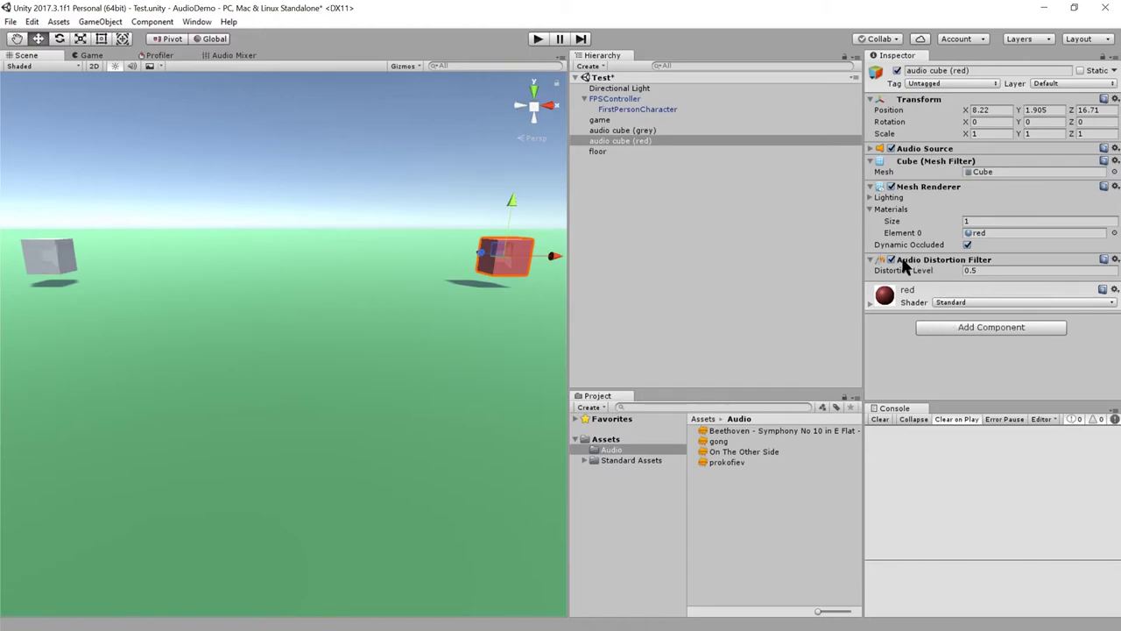
drag(908, 272, 912, 272)
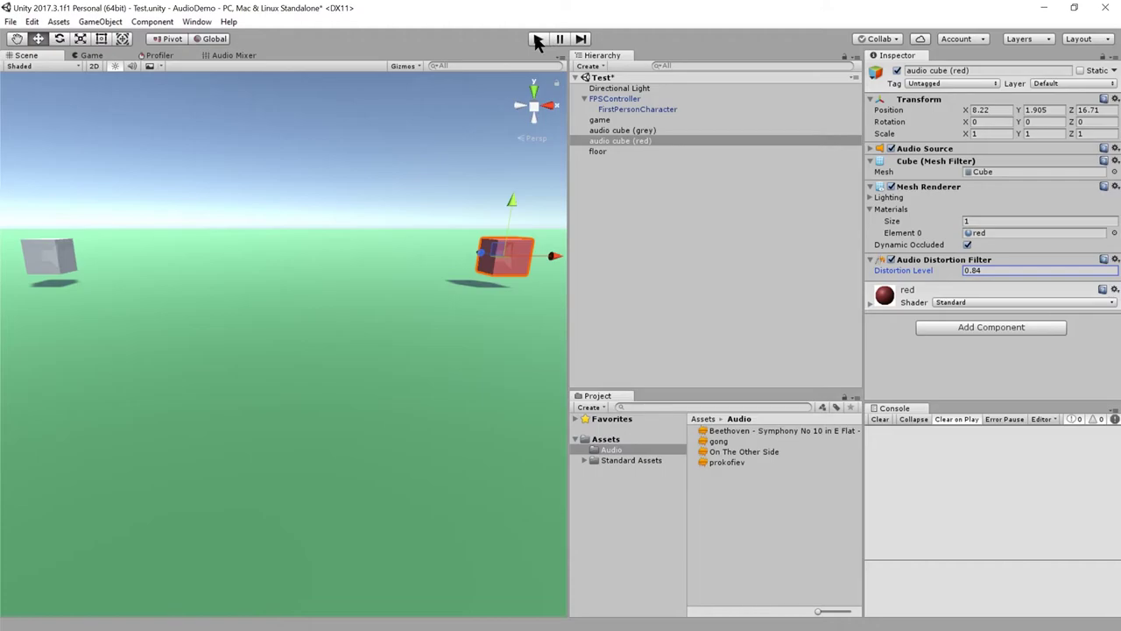
Run the scene, walk the character toward the red cube to hear its distortion, and leave play mode
click(538, 39)
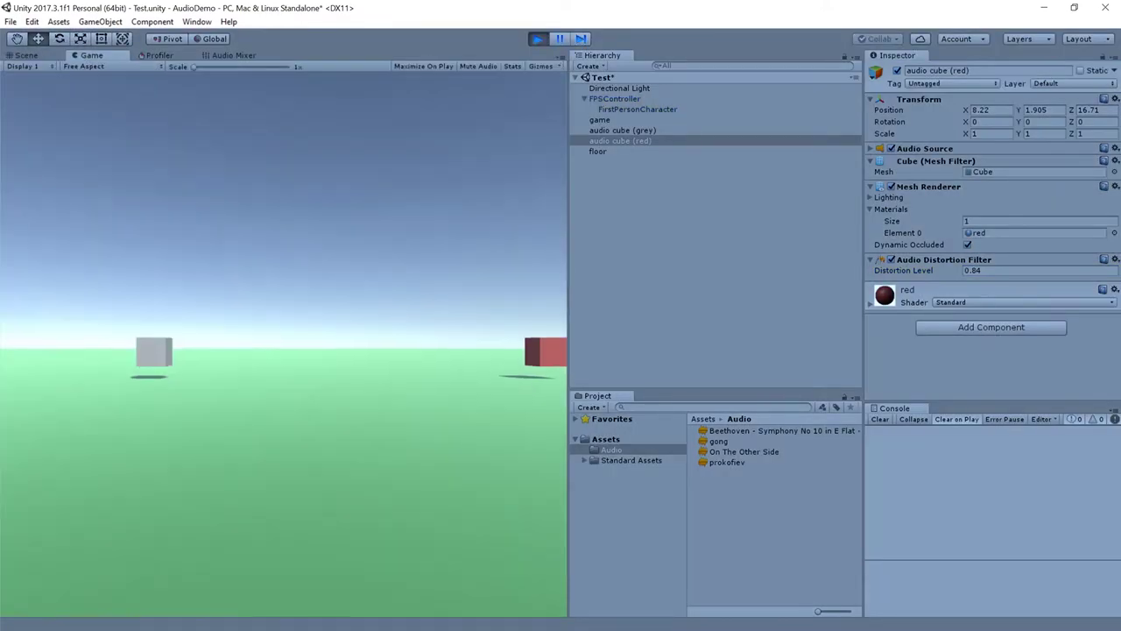
key(w)
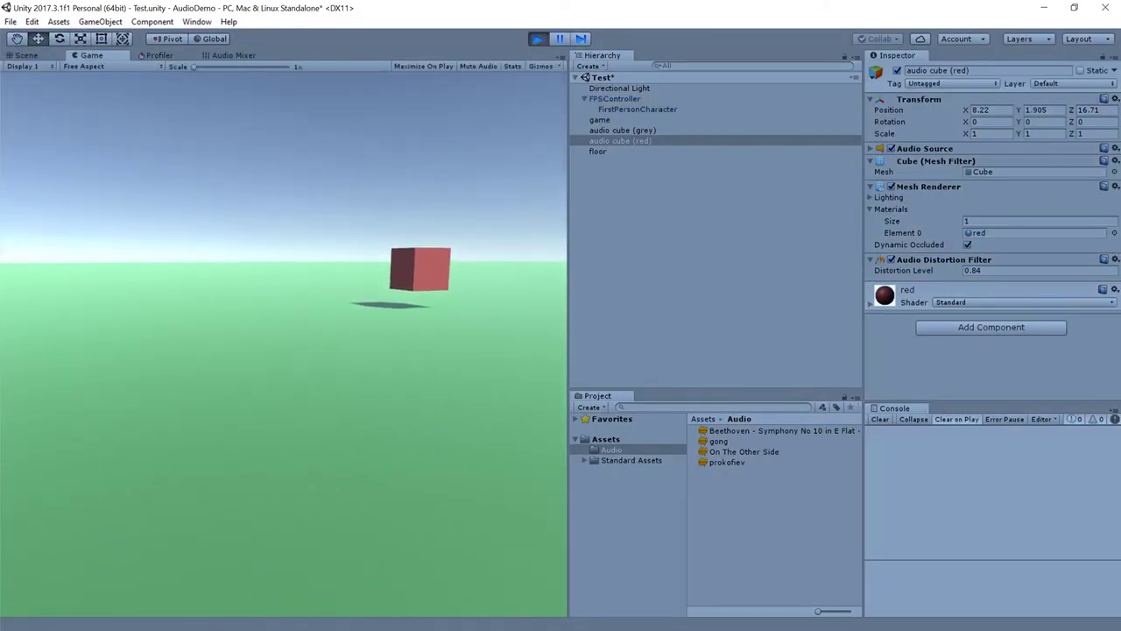
key(ctrl+p)
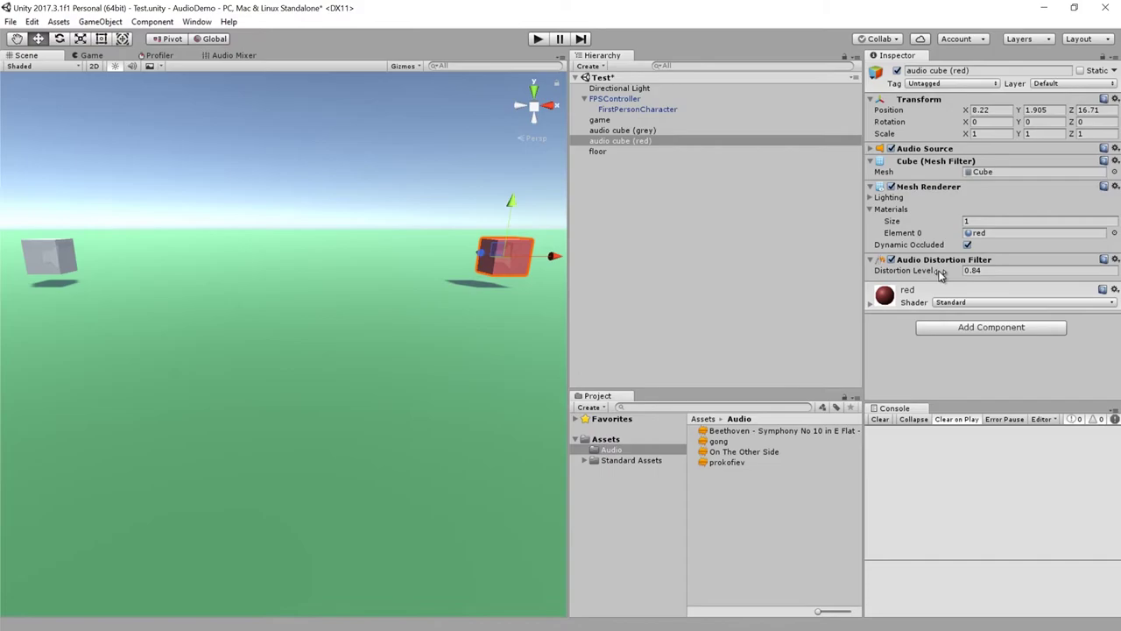
Add an Audio Echo Filter to FirstPersonCharacter and test the echo briefly in play mode
click(602, 121)
click(643, 110)
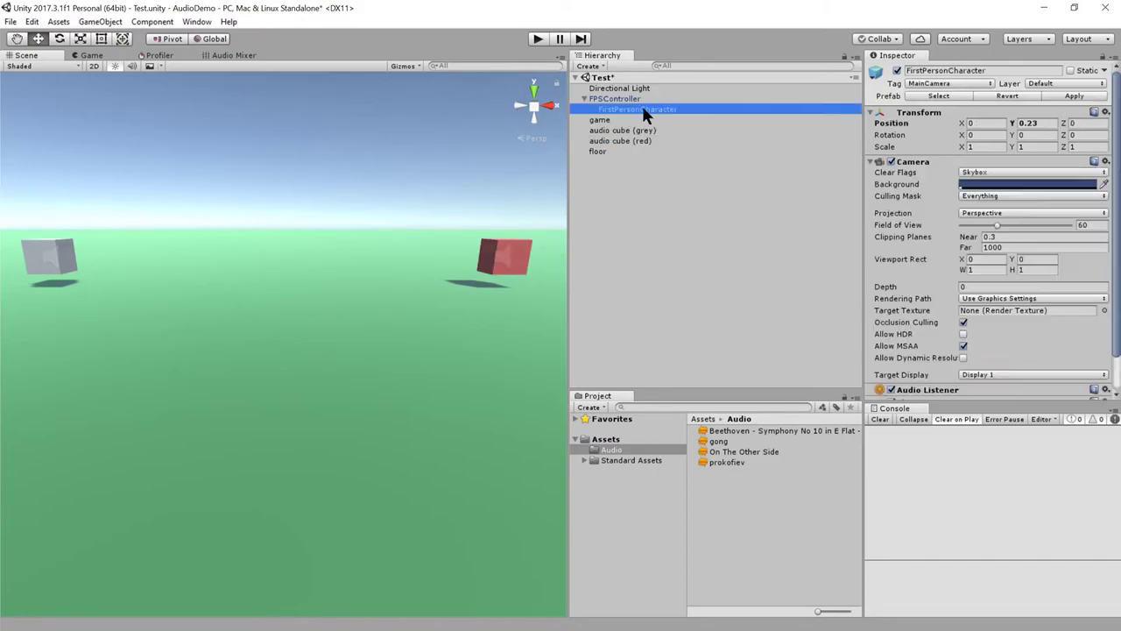
scroll(951, 306, down, 2)
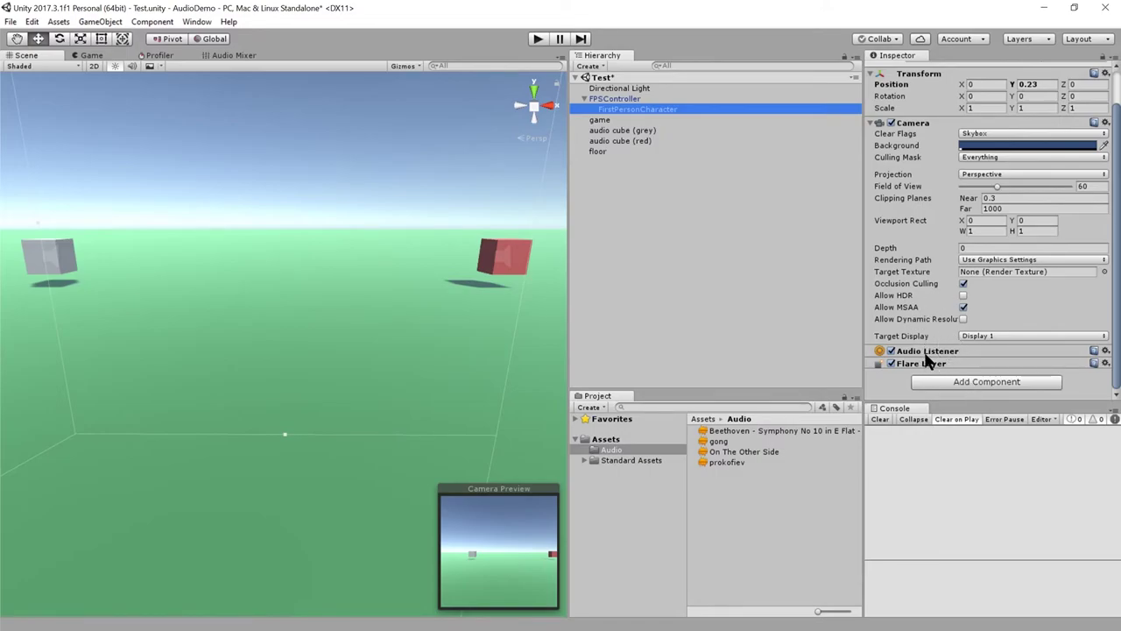
click(986, 381)
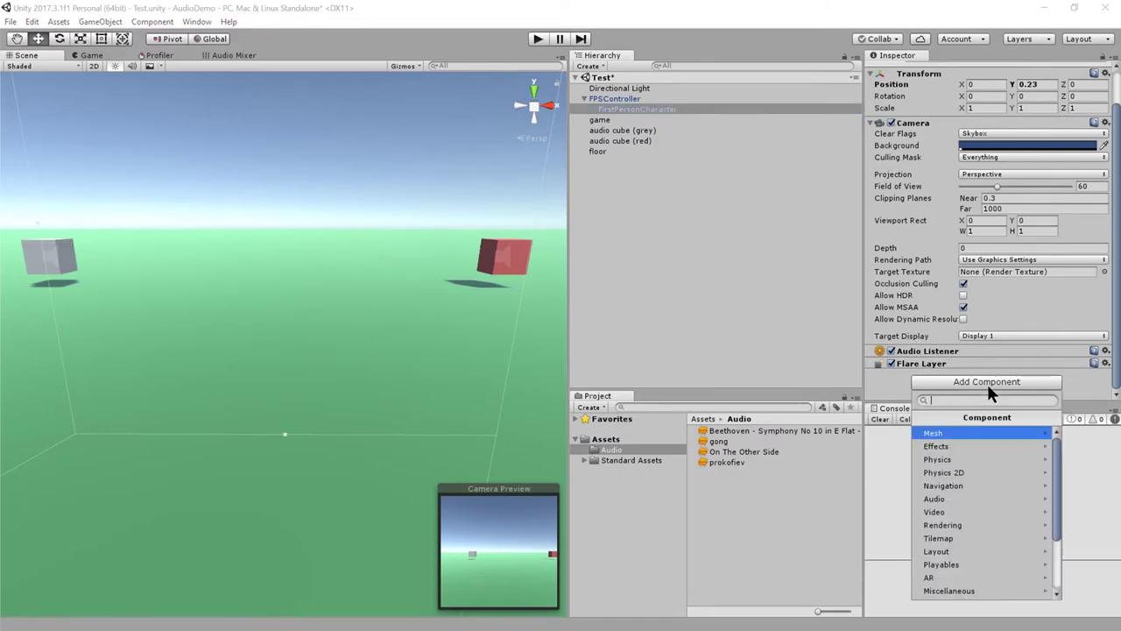
click(953, 501)
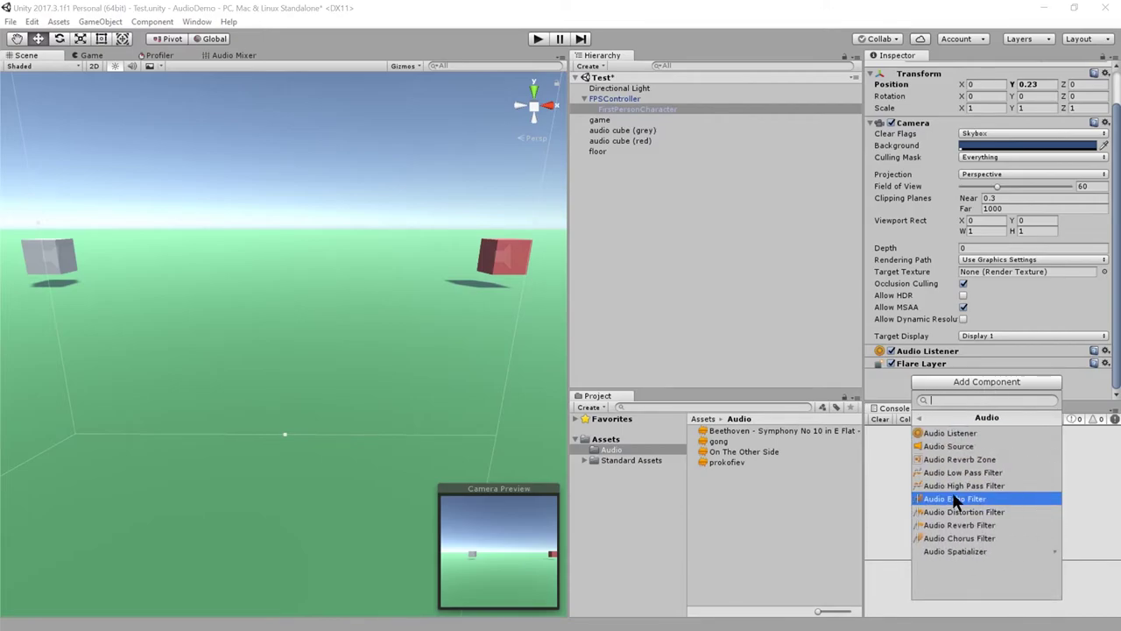
click(952, 498)
scroll(1107, 322, down, 1)
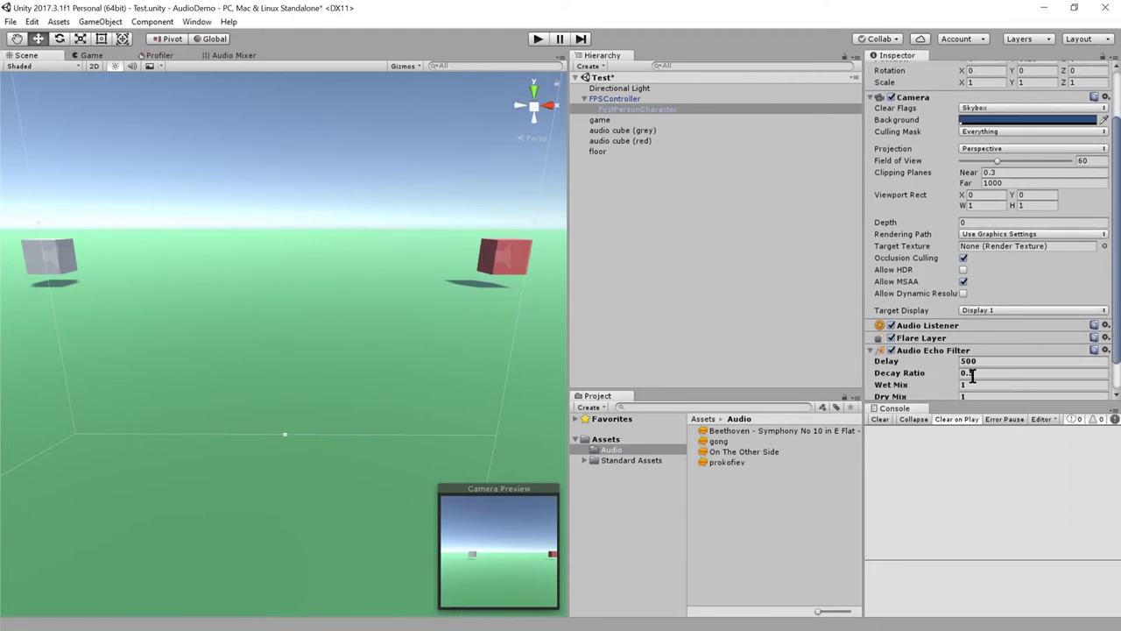
click(538, 40)
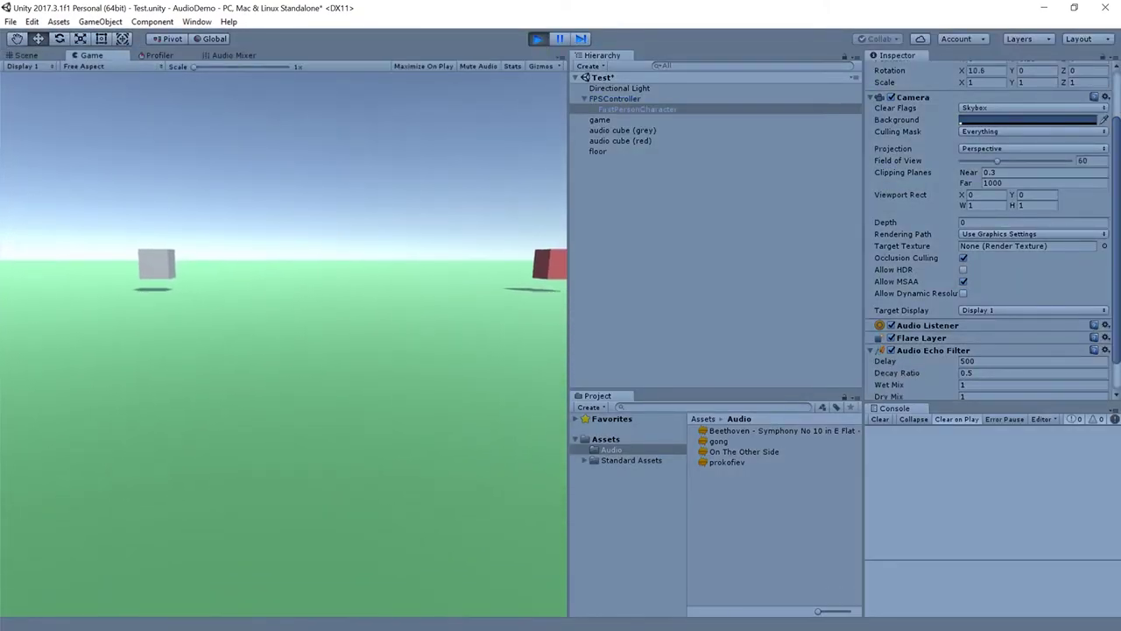
key(ctrl+p)
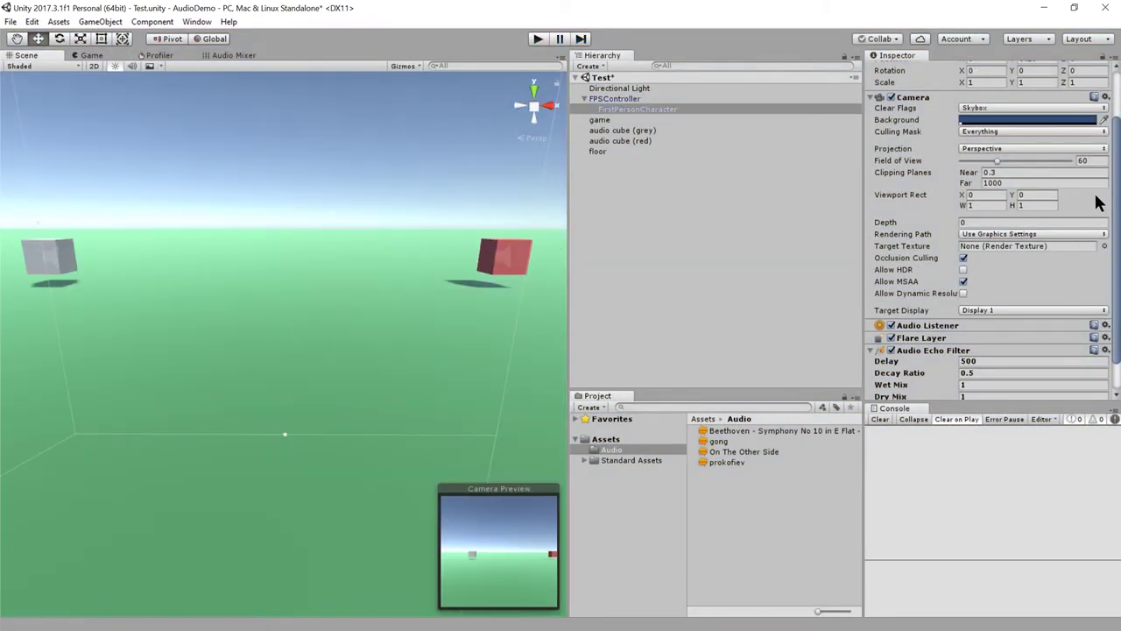
Review the audio components that can be added to FirstPersonCharacter, and close the list without adding one
scroll(914, 249, down, 2)
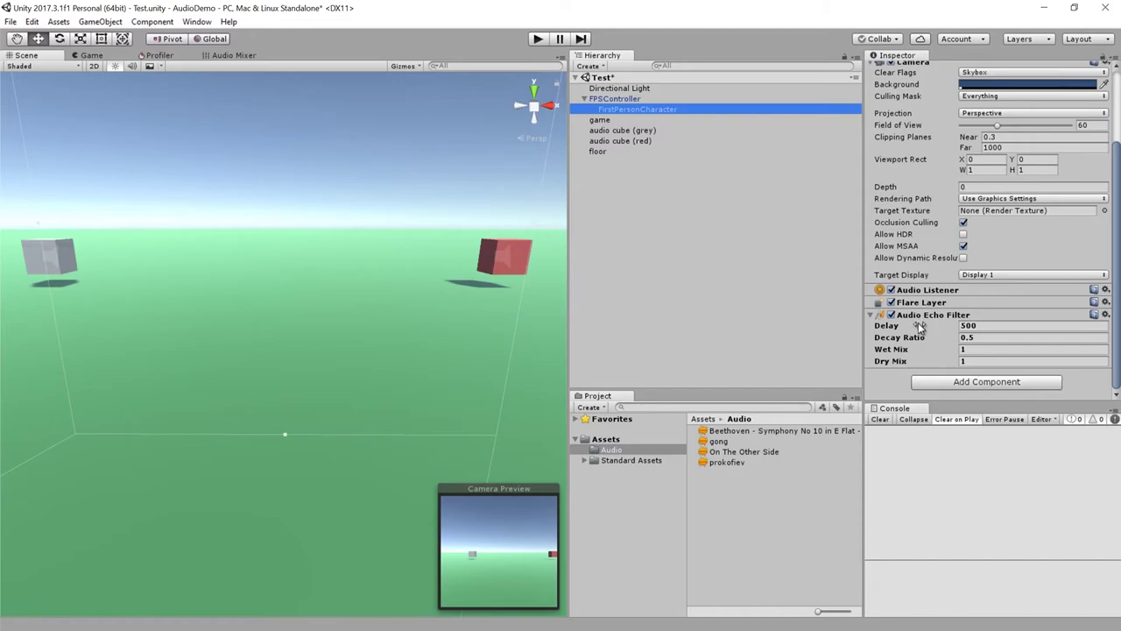
click(966, 382)
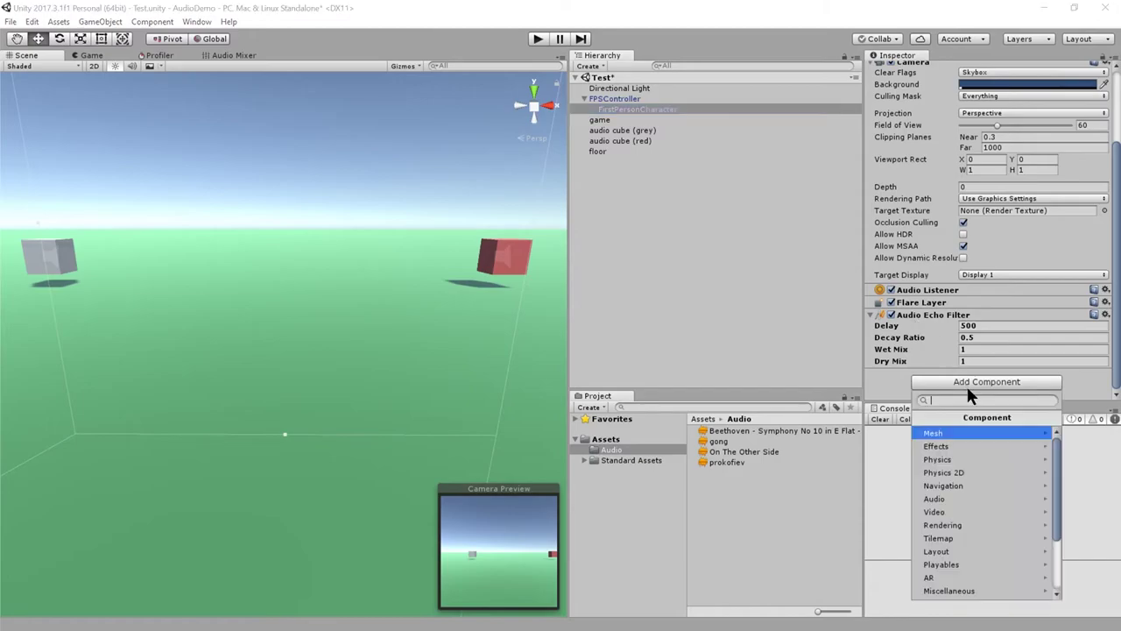
click(968, 499)
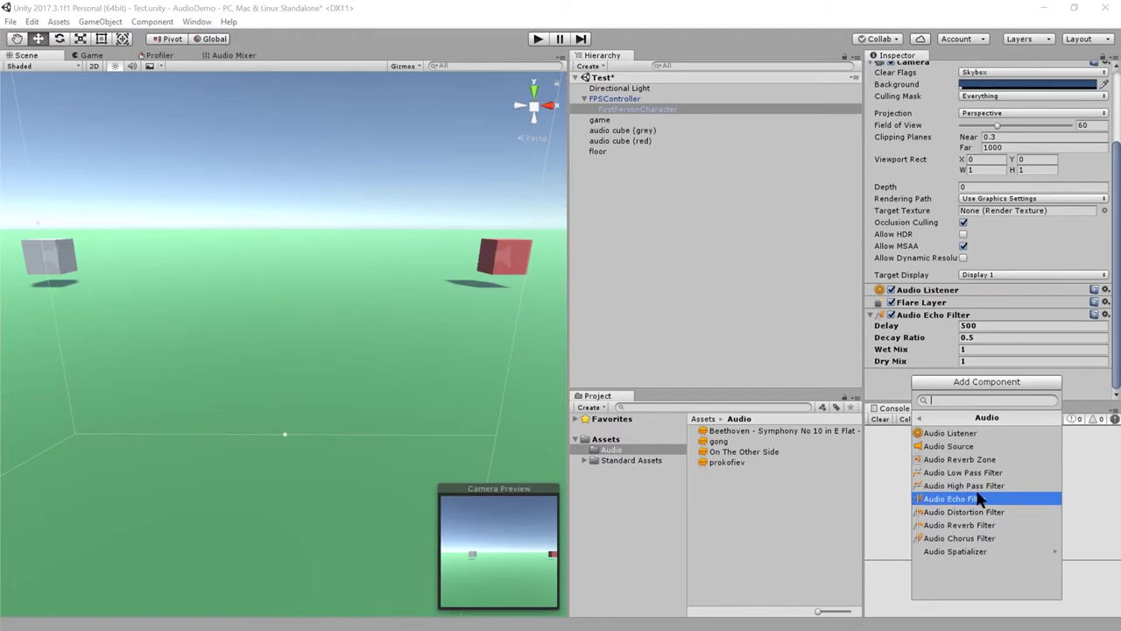
click(895, 389)
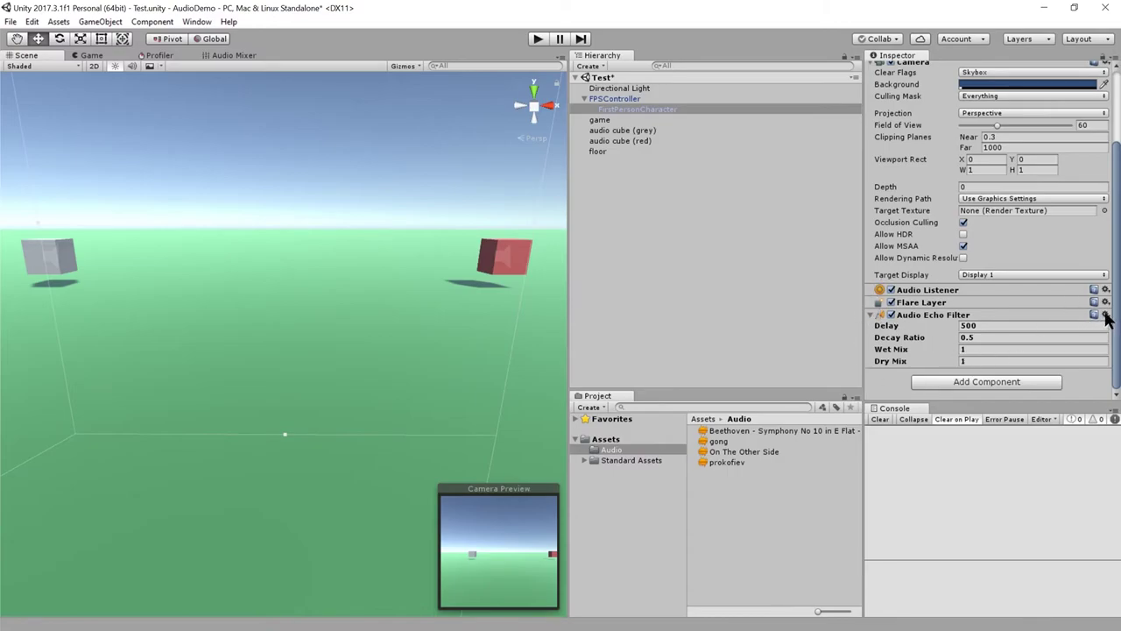
Create an Audio Reverb Zone object in the scene and raise it to Y 2.928 between the two cubes
click(618, 222)
right_click(645, 226)
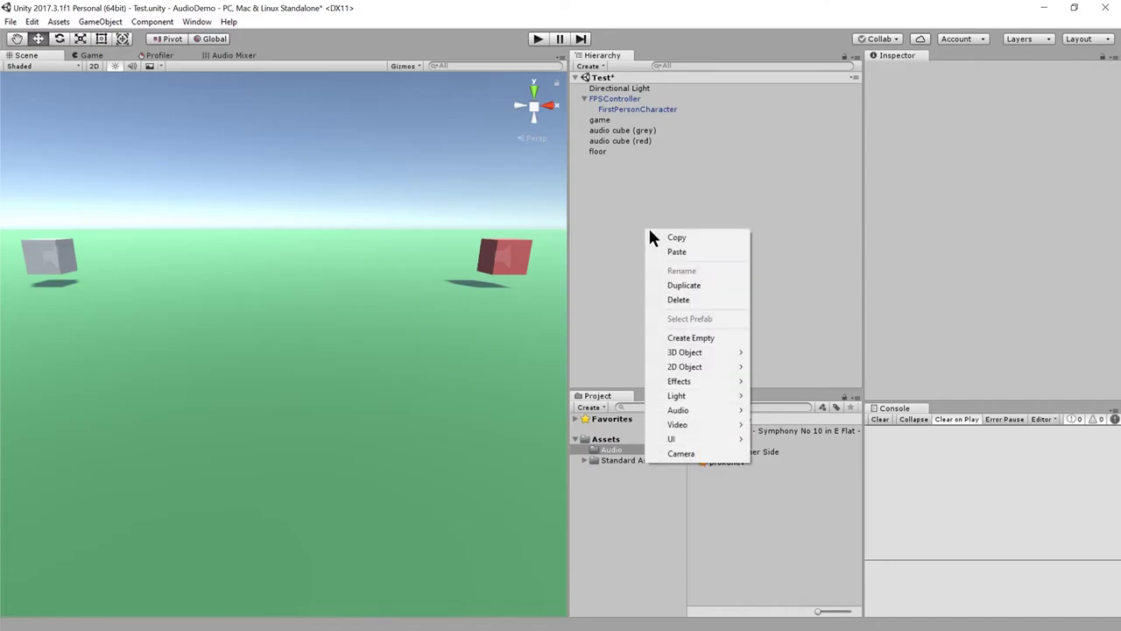
mouse_move(684, 408)
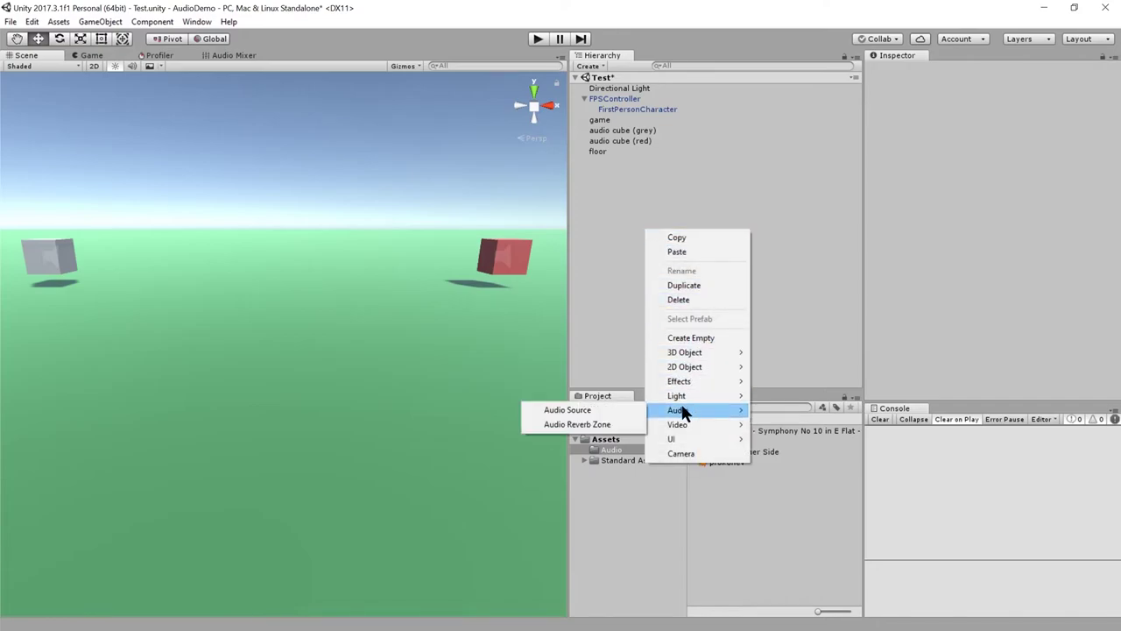
click(601, 426)
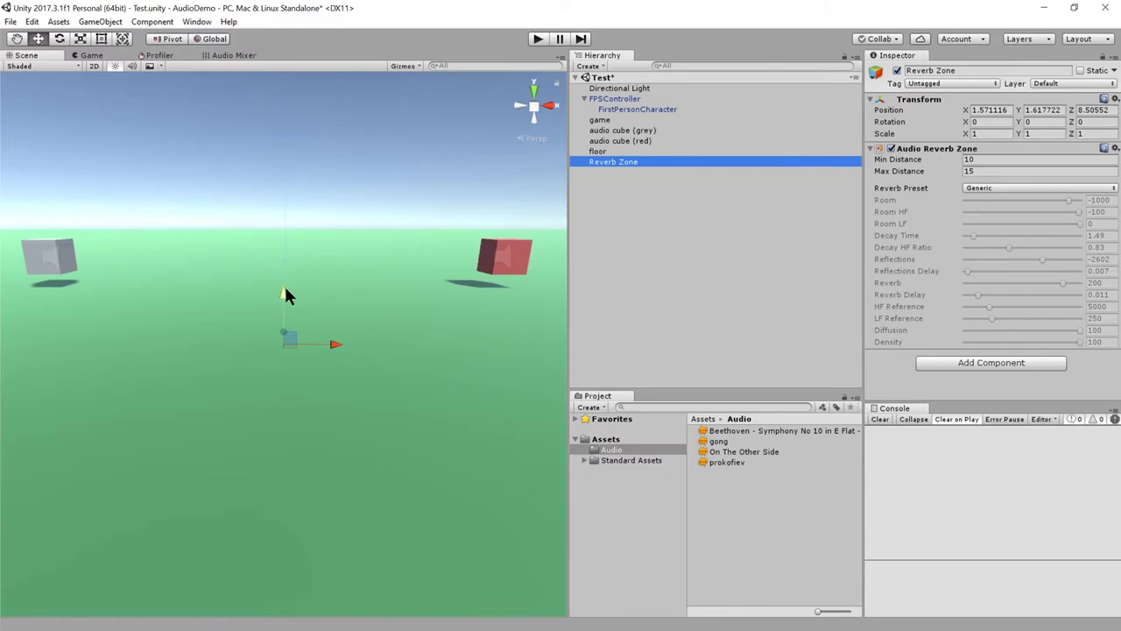
drag(284, 289, 276, 152)
scroll(355, 208, down, 2)
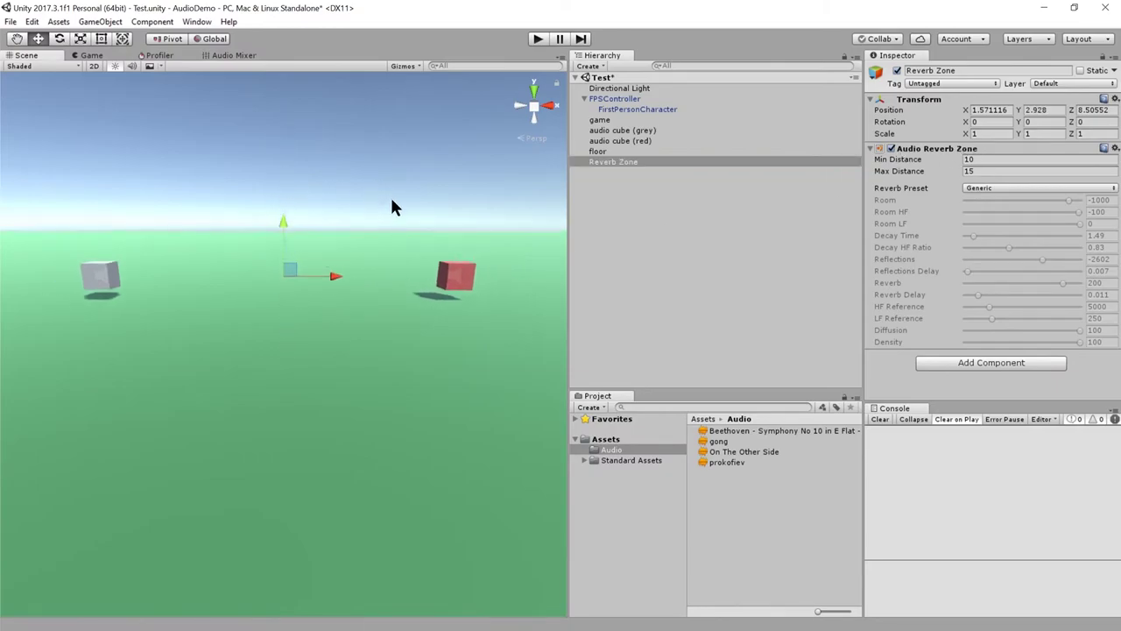
scroll(392, 210, down, 10)
right_drag(415, 249, 326, 277)
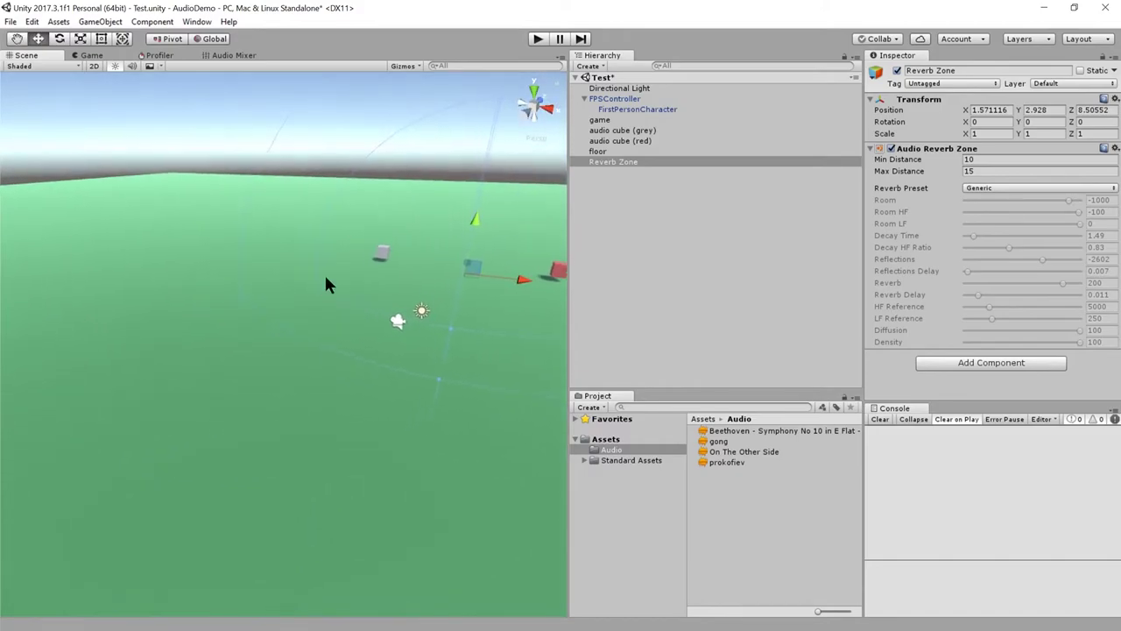
alt+drag(326, 283, 247, 321)
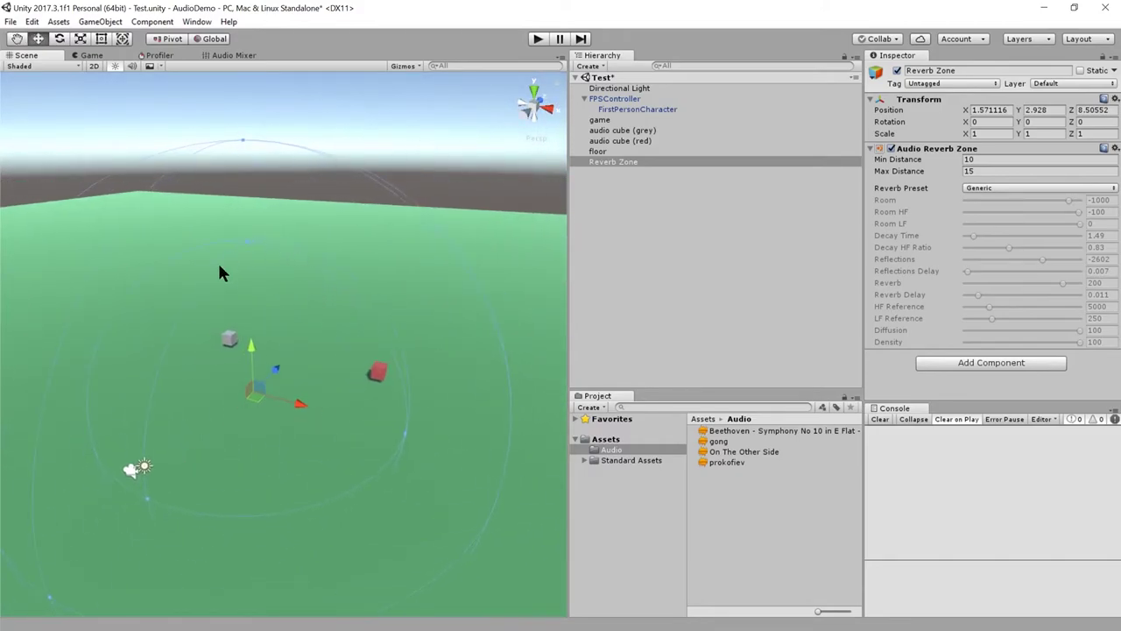
Reduce the Reverb Zone's Min Distance to 6.31
alt+drag(251, 272, 323, 207)
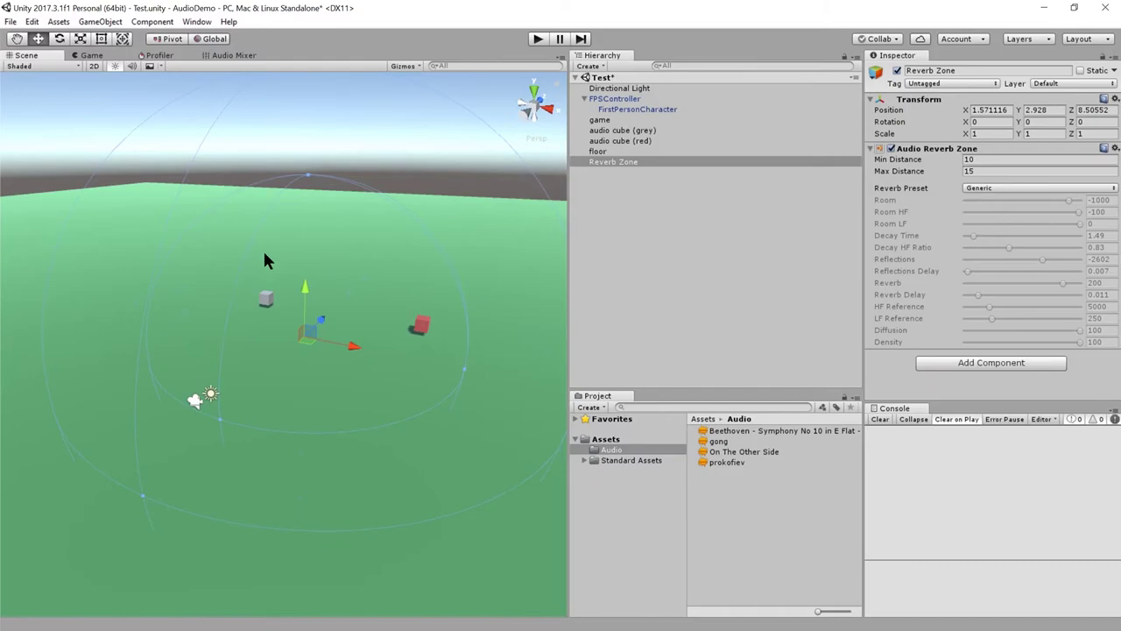
alt+drag(238, 300, 258, 244)
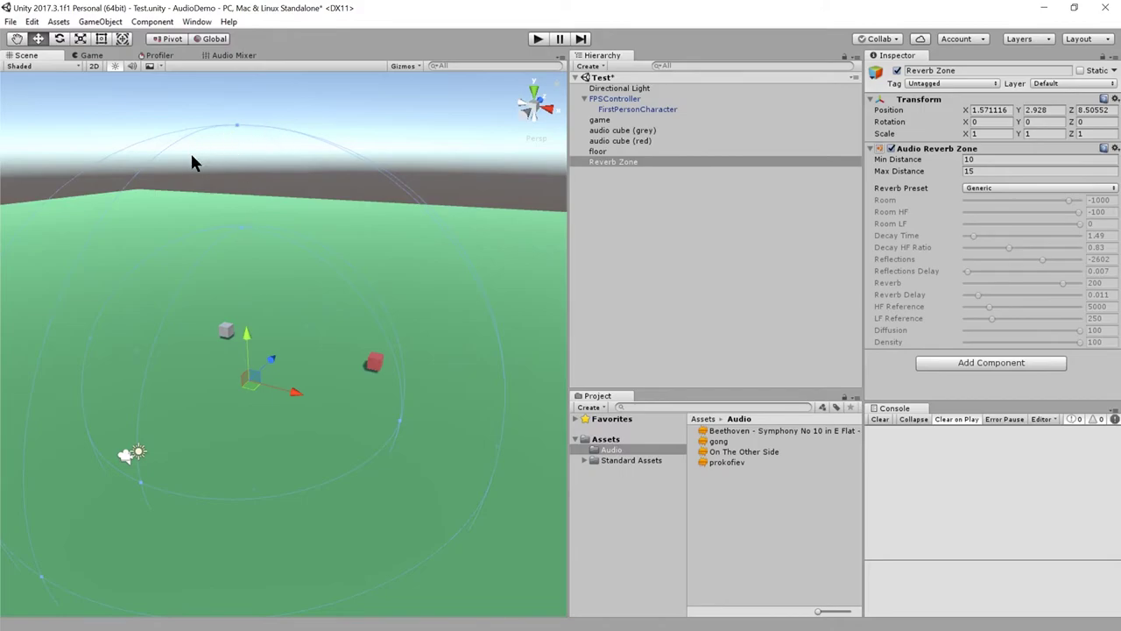
alt+drag(327, 243, 383, 247)
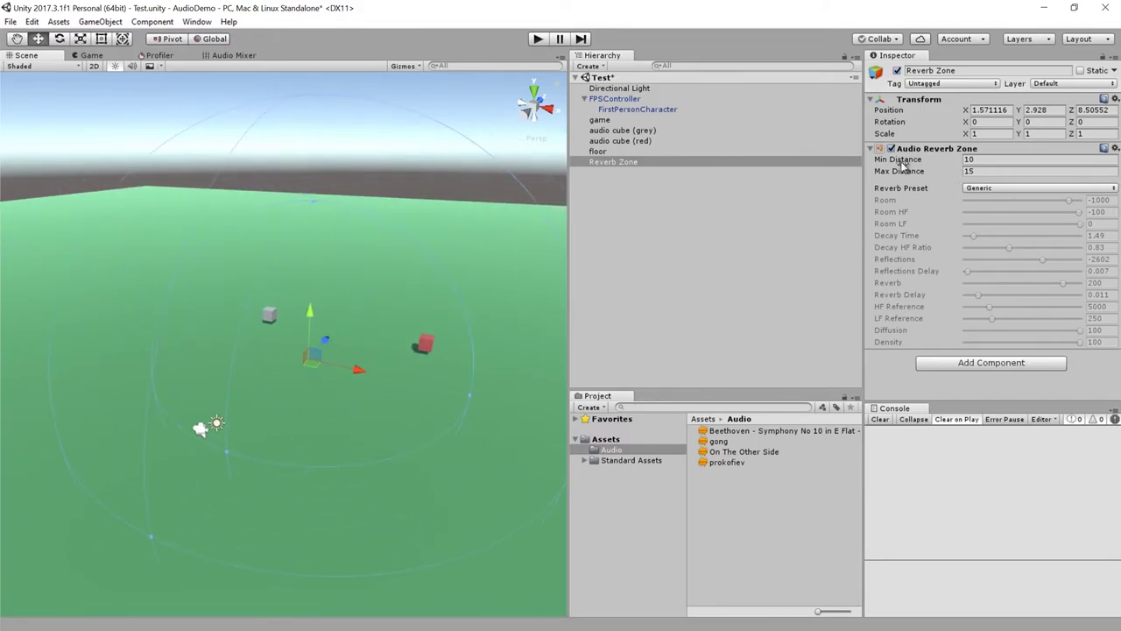
drag(901, 165, 820, 169)
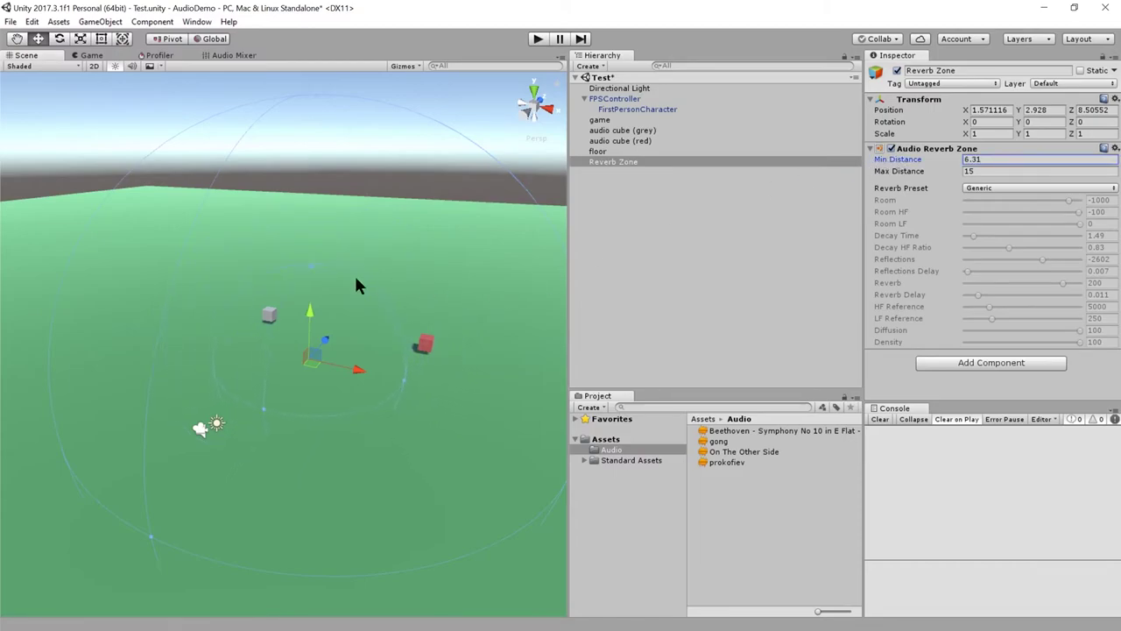
Move the Reverb Zone to Z 14.56 between the two cubes and set its Max Distance to 11.5
alt+drag(359, 283, 438, 296)
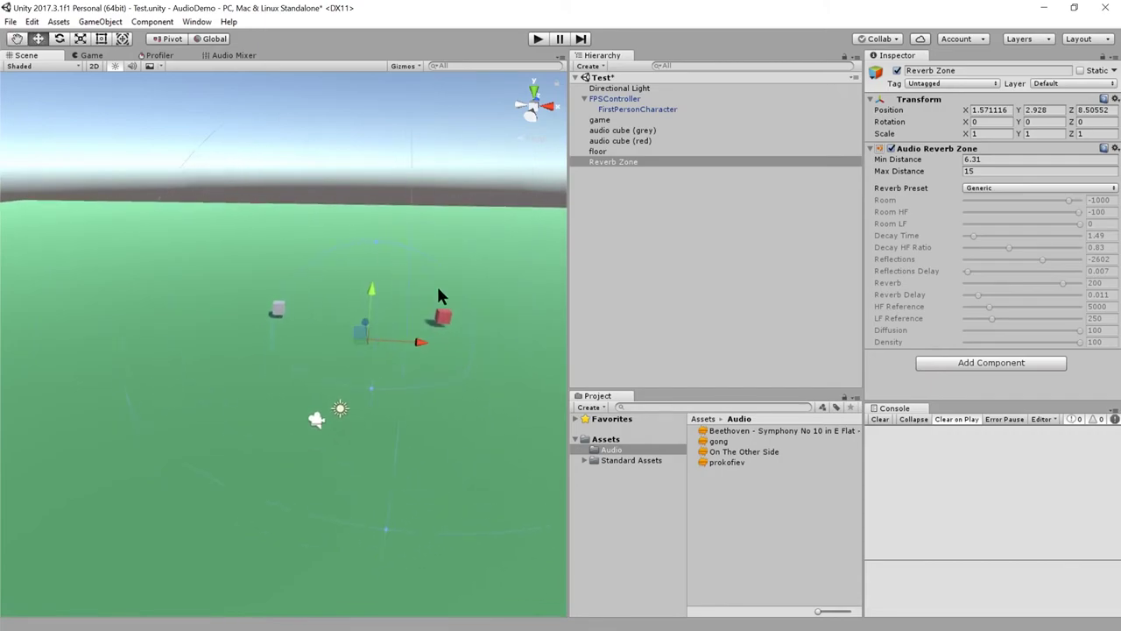
drag(362, 322, 361, 279)
drag(920, 172, 882, 171)
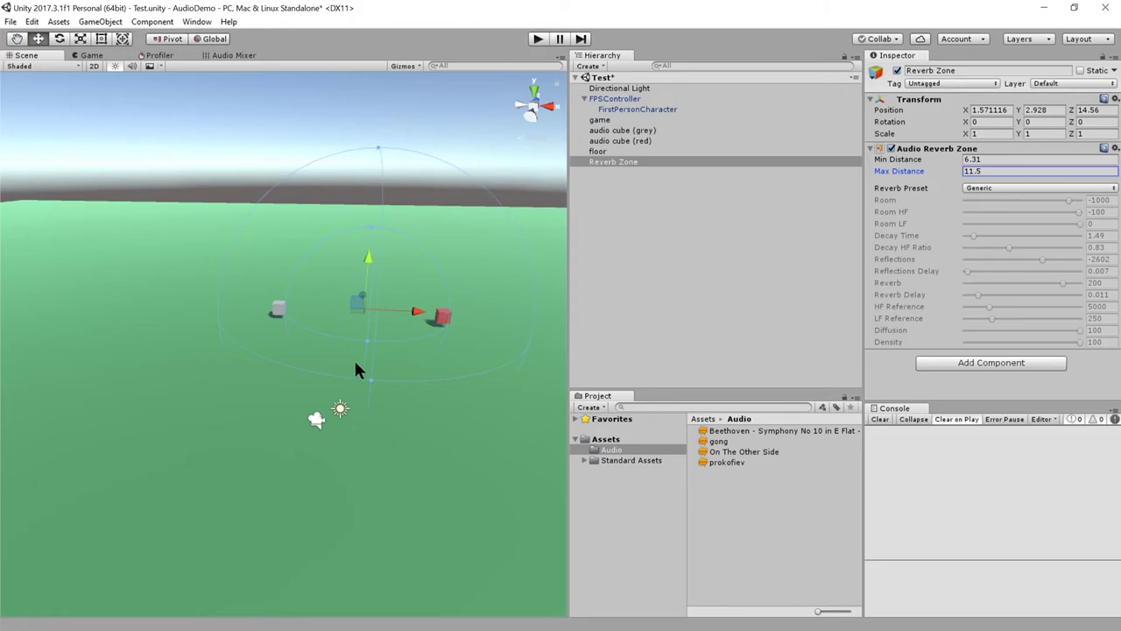
Set the Reverb Zone's Reverb Preset to Underwater
click(1015, 188)
click(1007, 185)
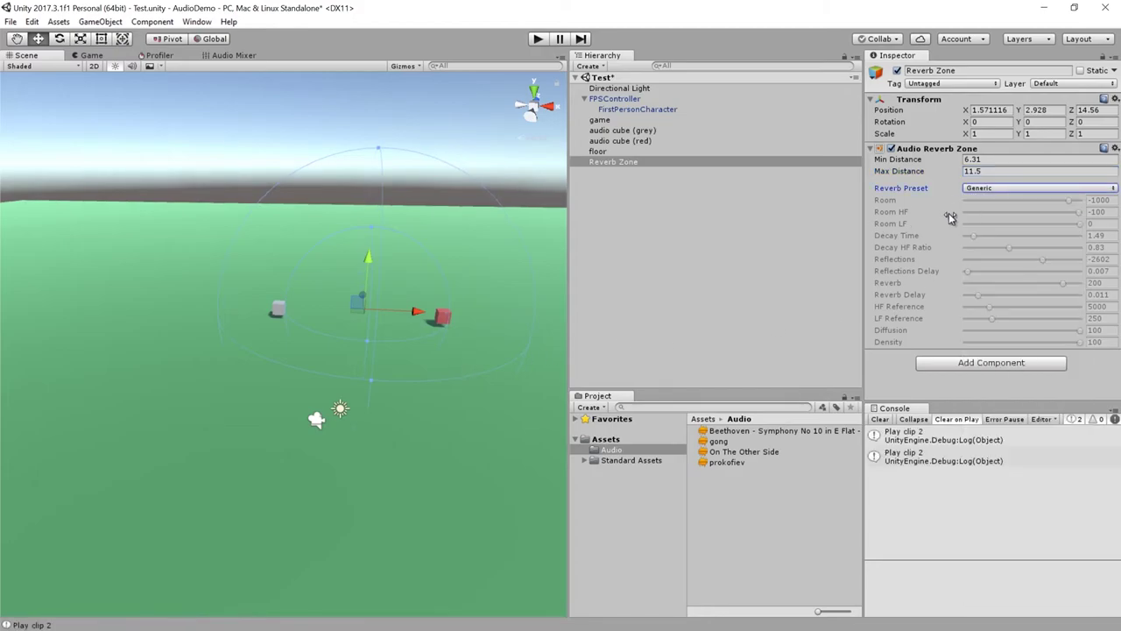
click(1018, 188)
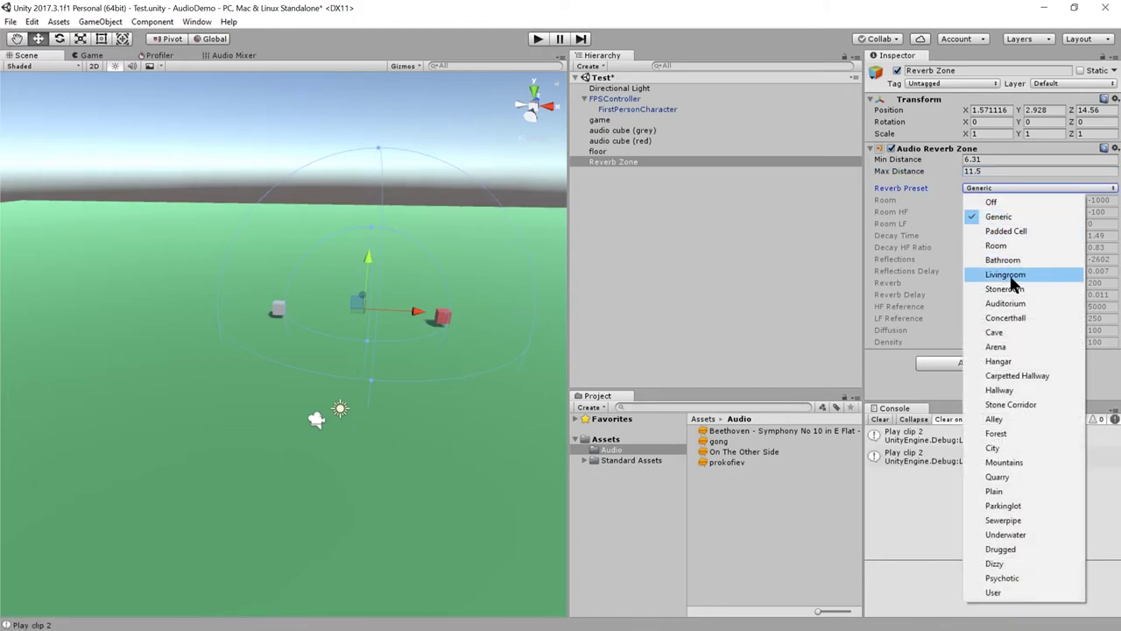
click(1010, 533)
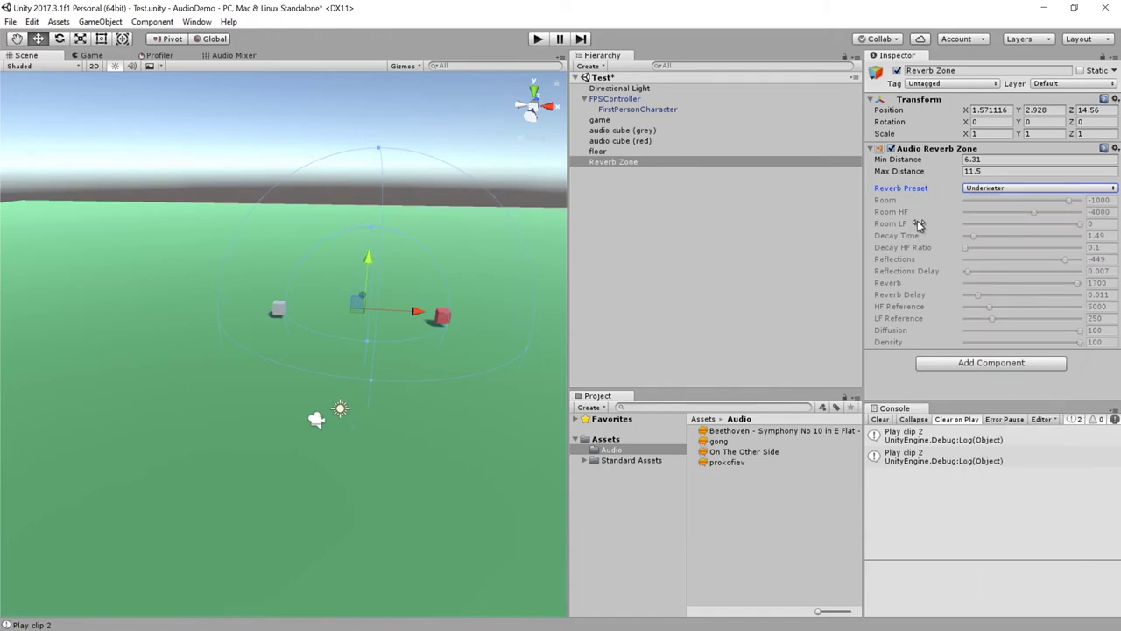
Set the Reverb Zone Mix of the grey audio cube's Audio Source to 1
click(638, 130)
drag(1115, 191, 1116, 230)
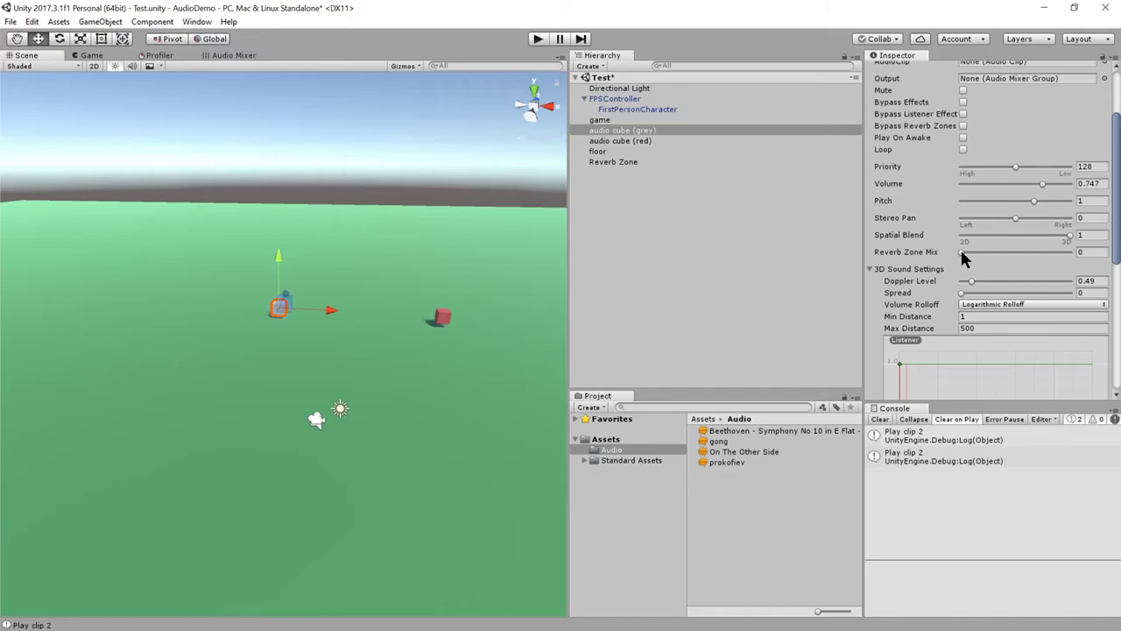
drag(961, 251, 1086, 252)
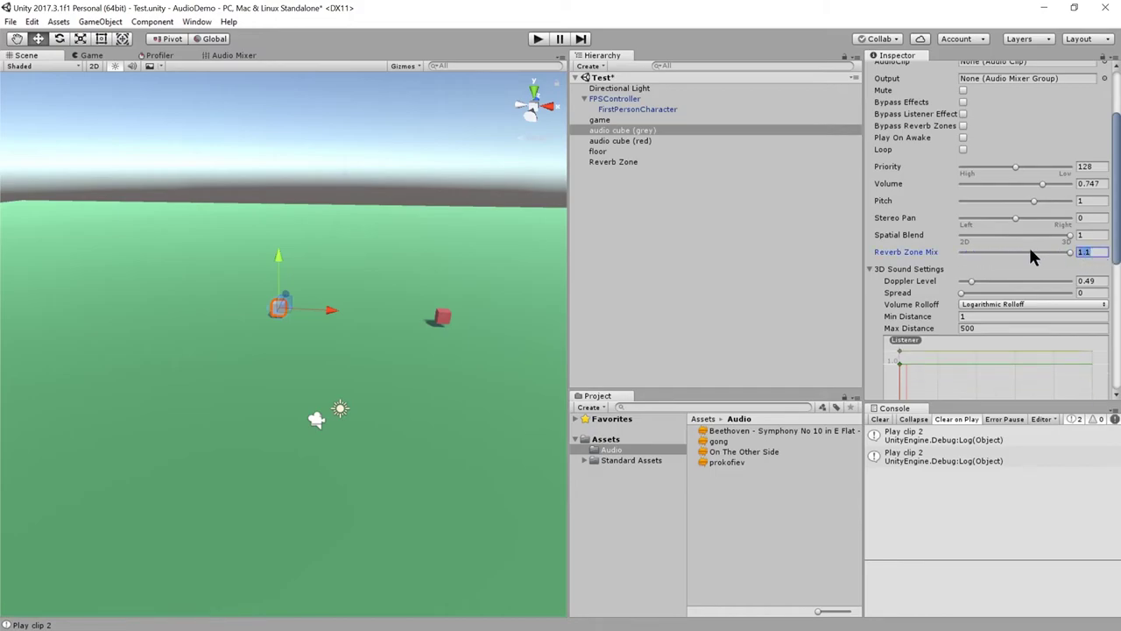
text(1)
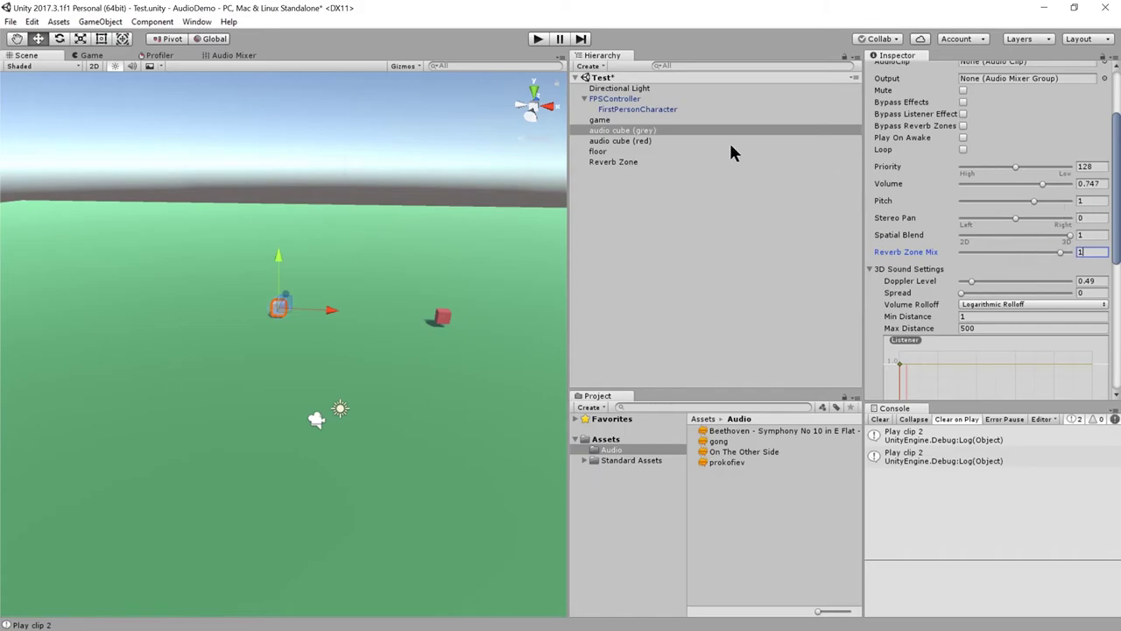
Set the Reverb Zone Mix of the red audio cube's Audio Source to 1 and clear the selection
click(624, 140)
click(1088, 252)
text(1)
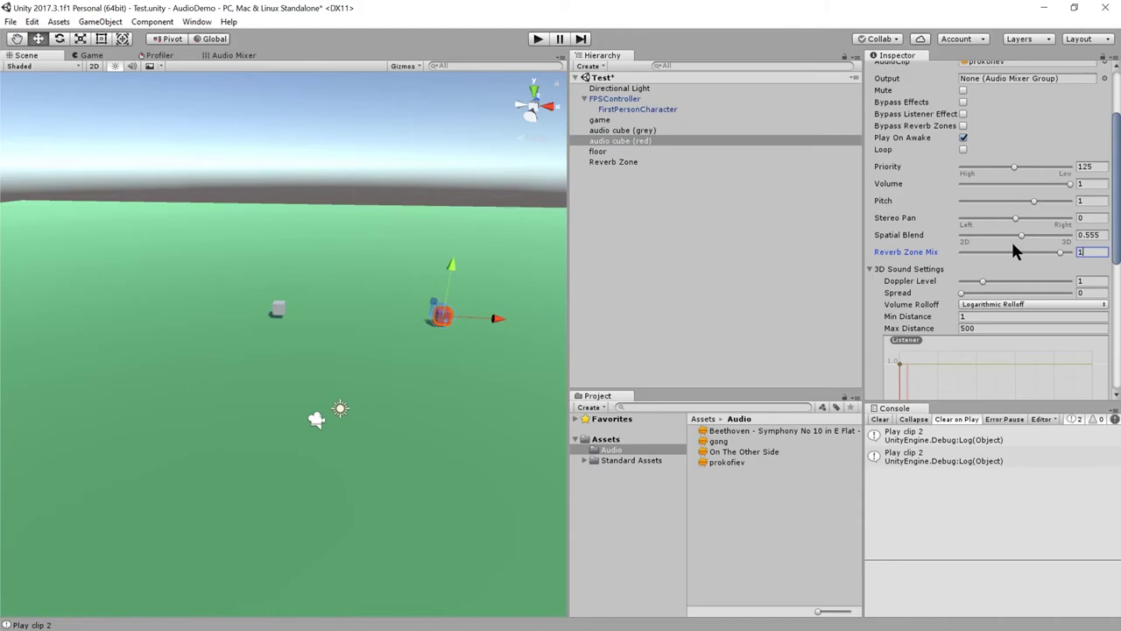
click(701, 225)
Run the scene and walk the character toward and away from the red cube to hear the reverb zone's effect
click(537, 40)
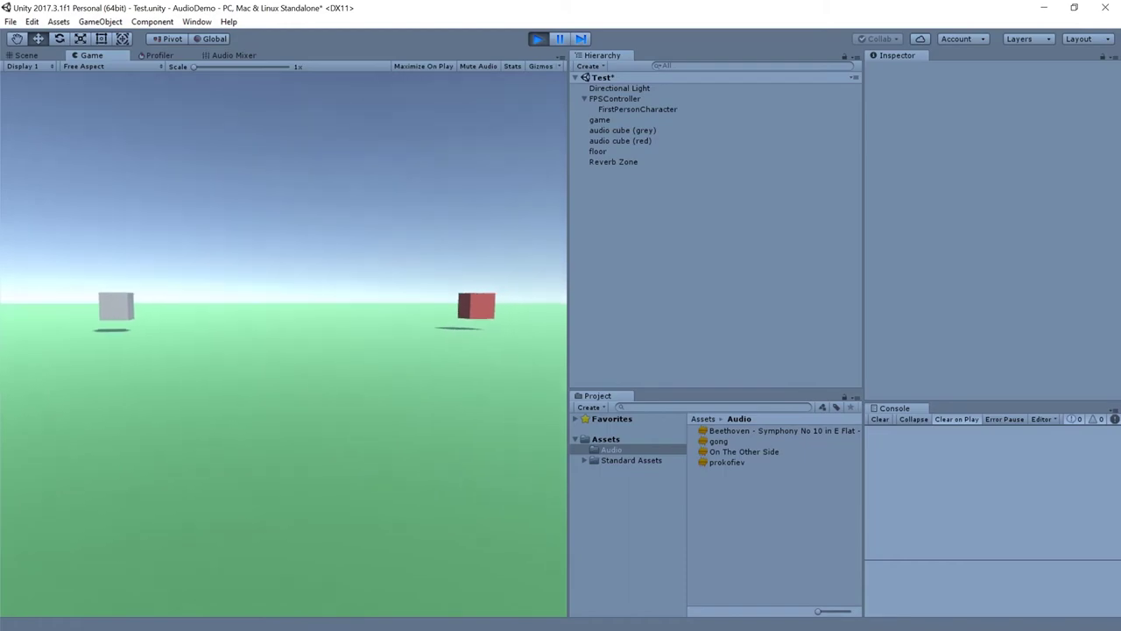
key(w)
key(w)
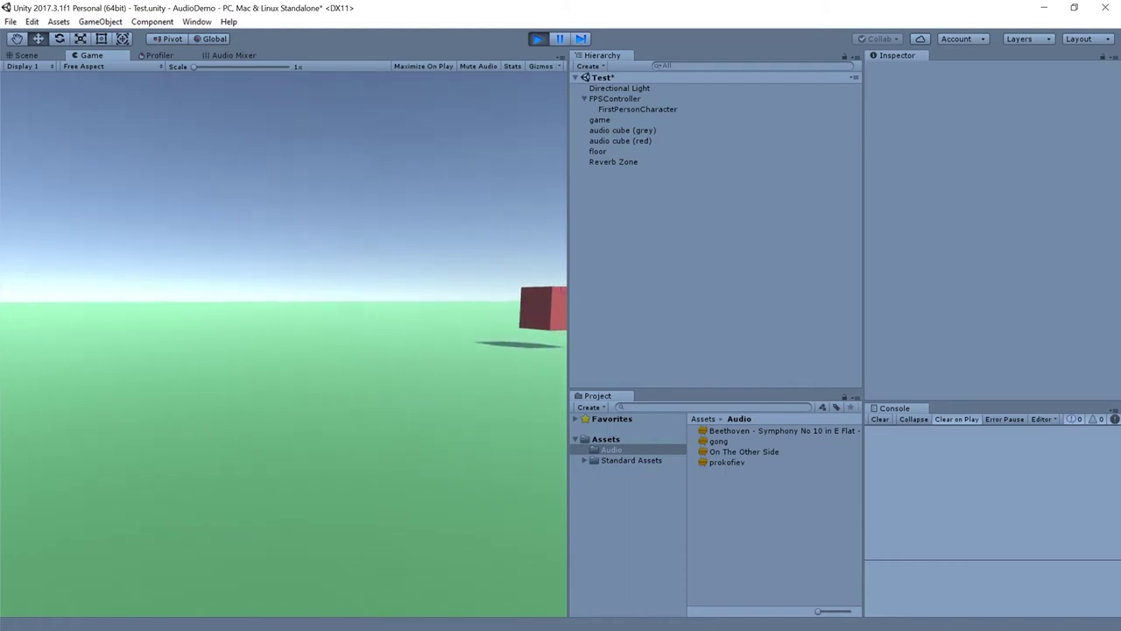
key(w)
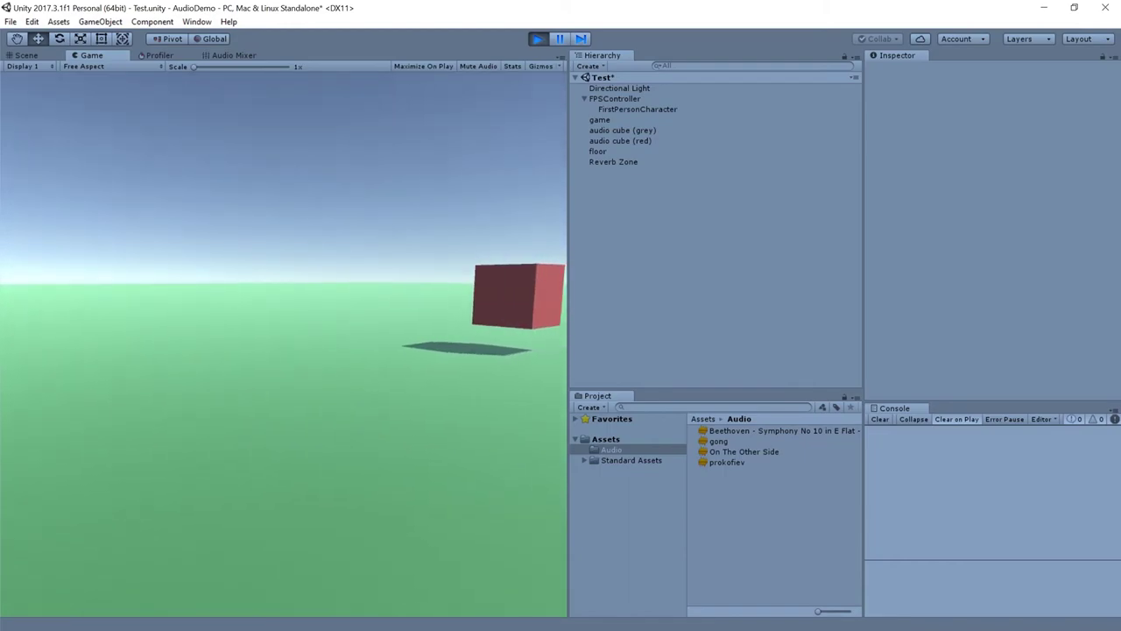
key(s)
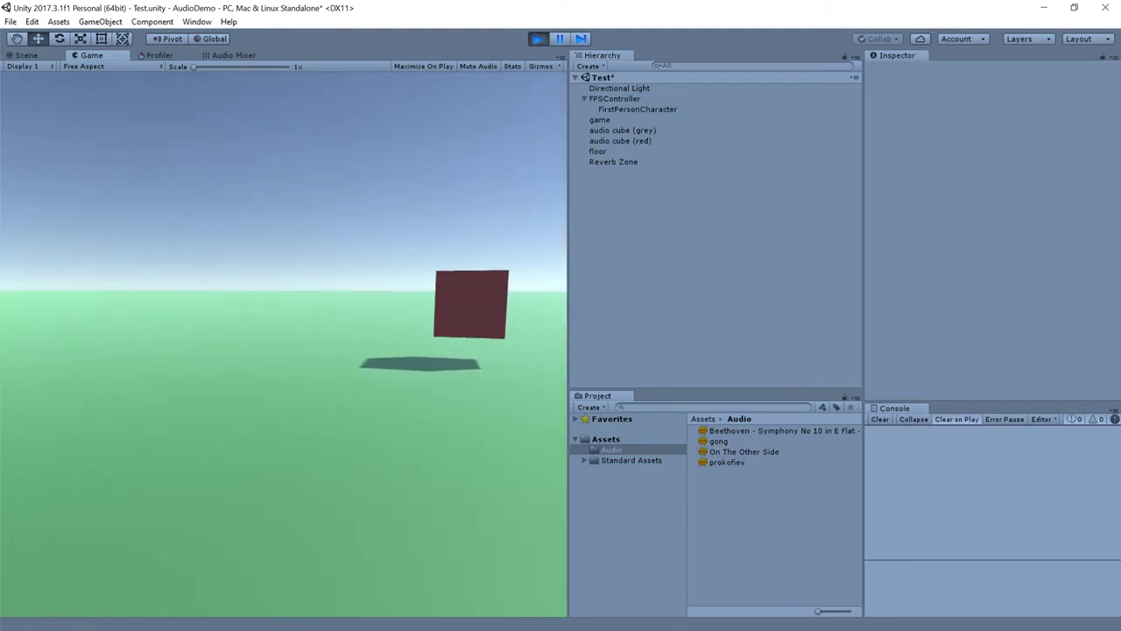
key(w)
key(s)
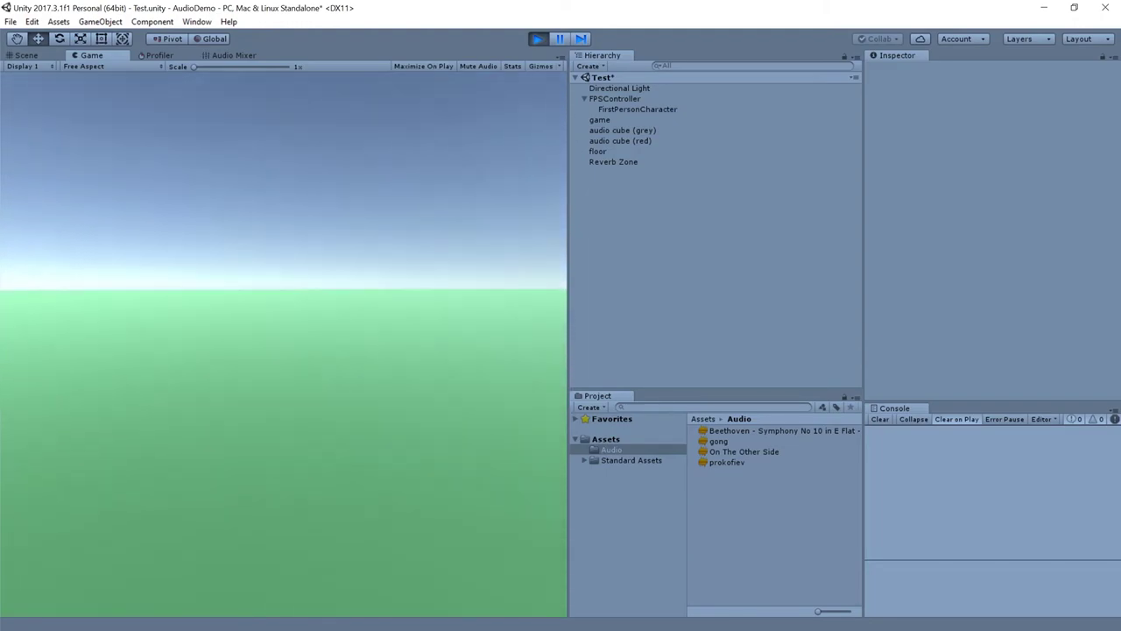
Walk up to the grey cube, then play clip 1 twice and clip 2 once, stopping playback after each test
key(w)
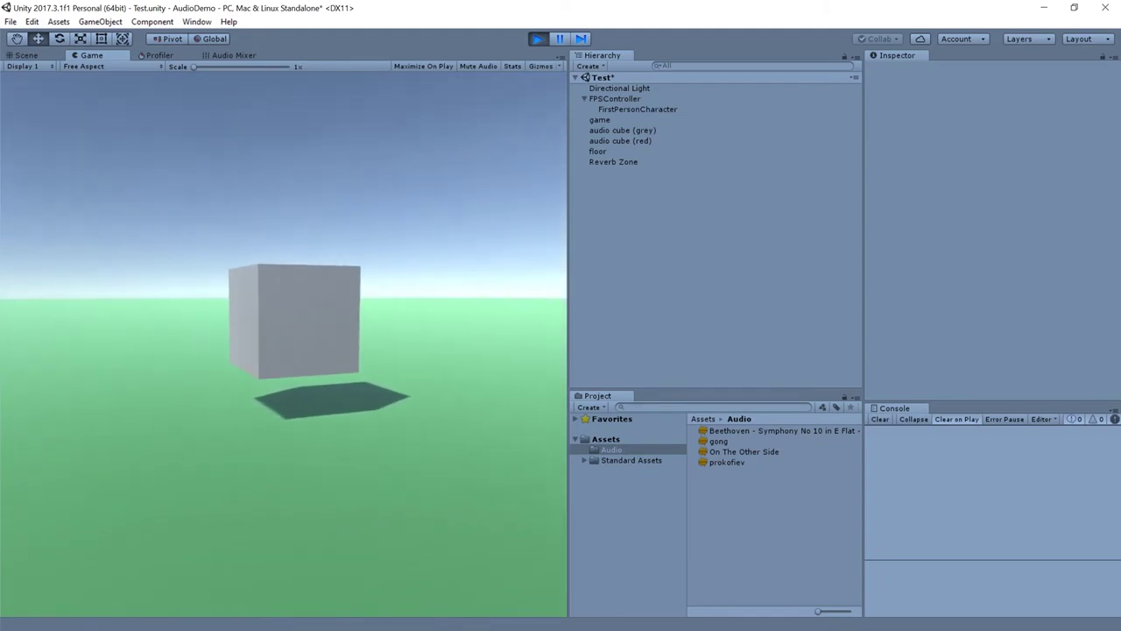
key(1)
key(s)
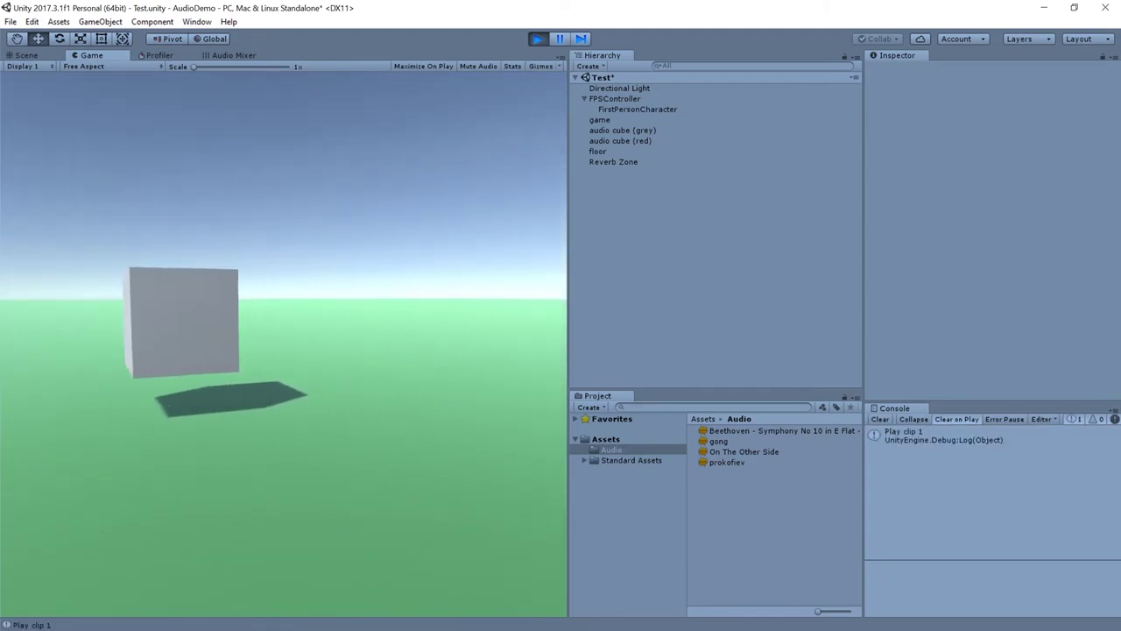
key(1)
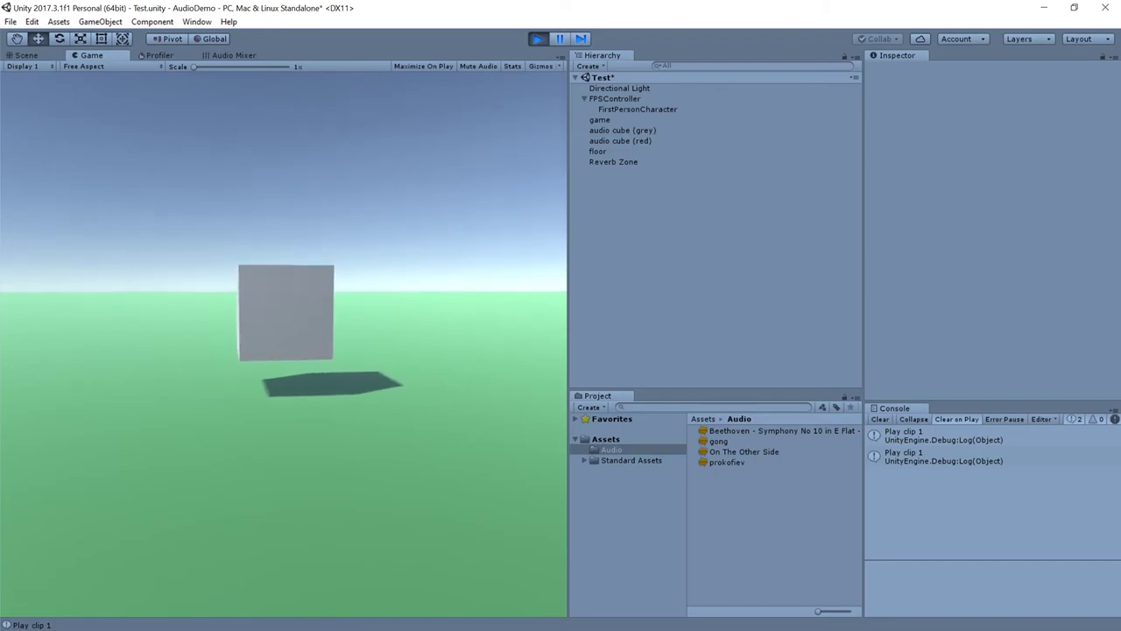
key(s)
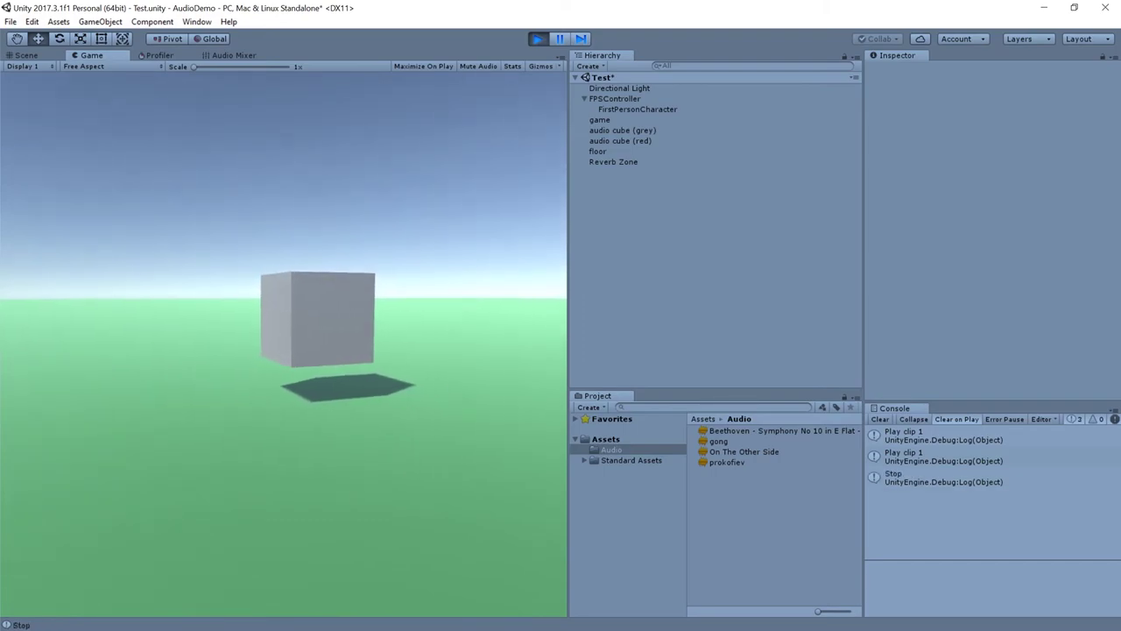
key(2)
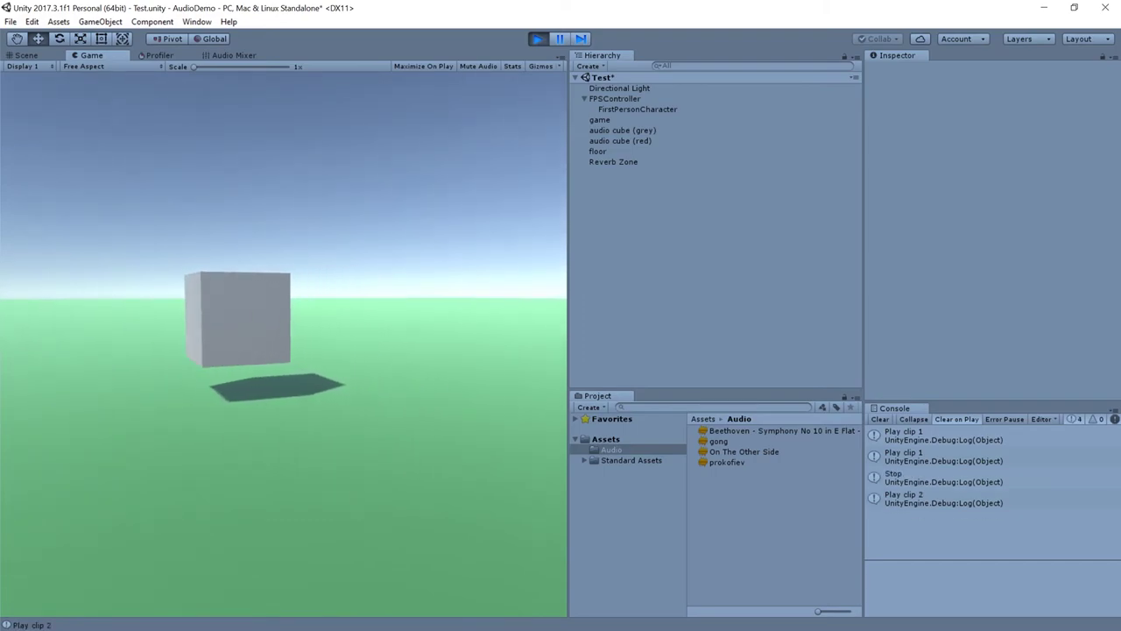
key(s)
key(w)
key(s)
key(Up)
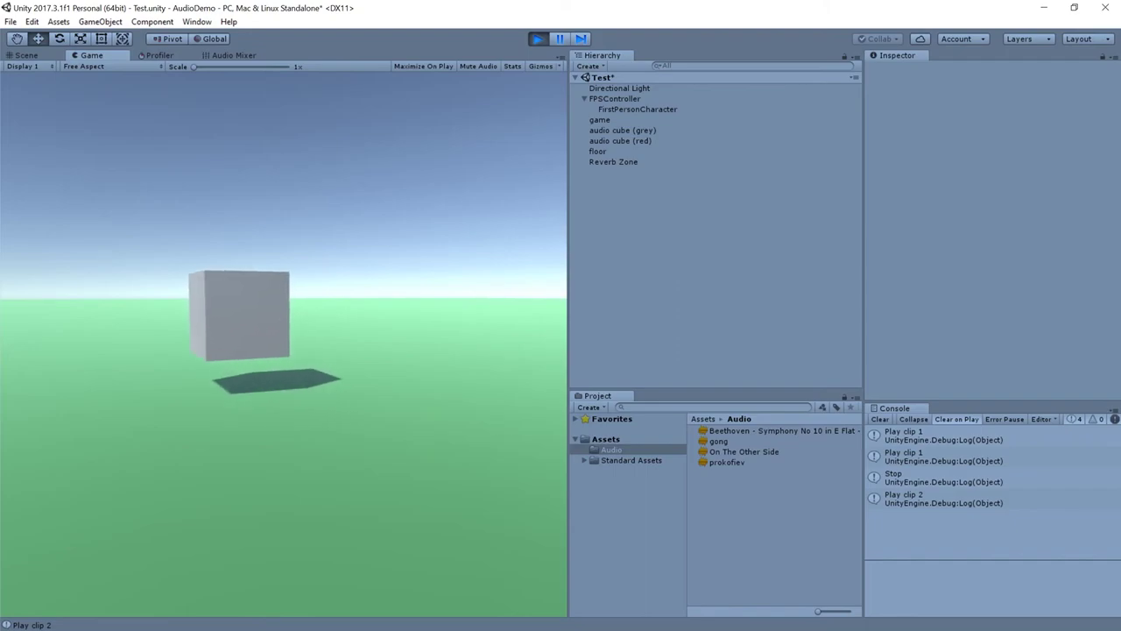
key(s)
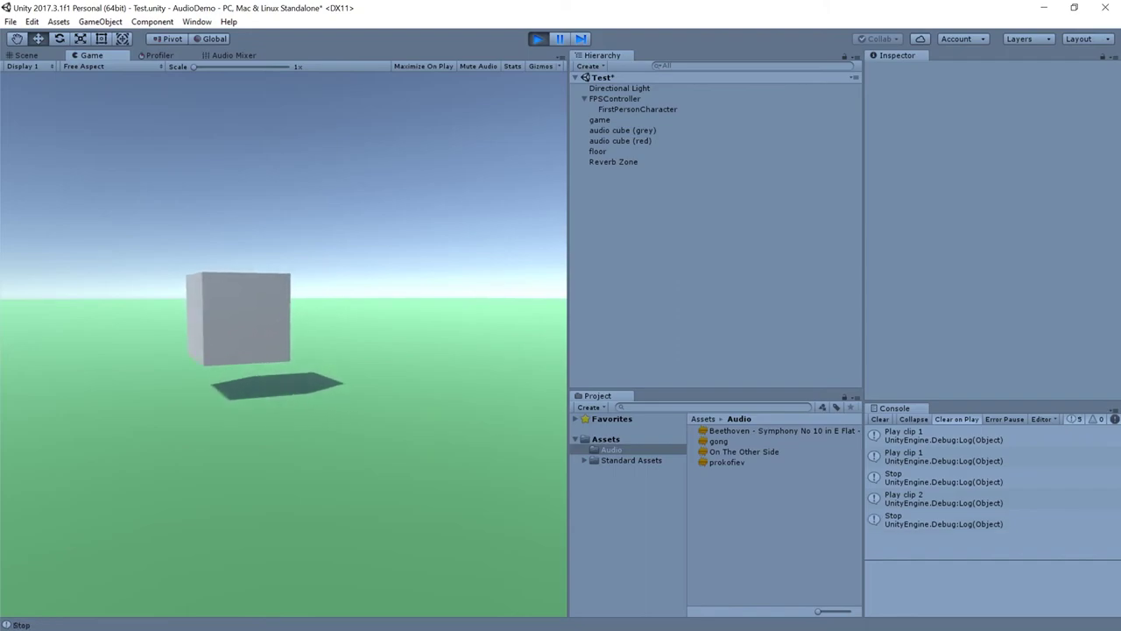
Walk the character around both cubes to hear the reverb from different positions, and leave play mode
key(w)
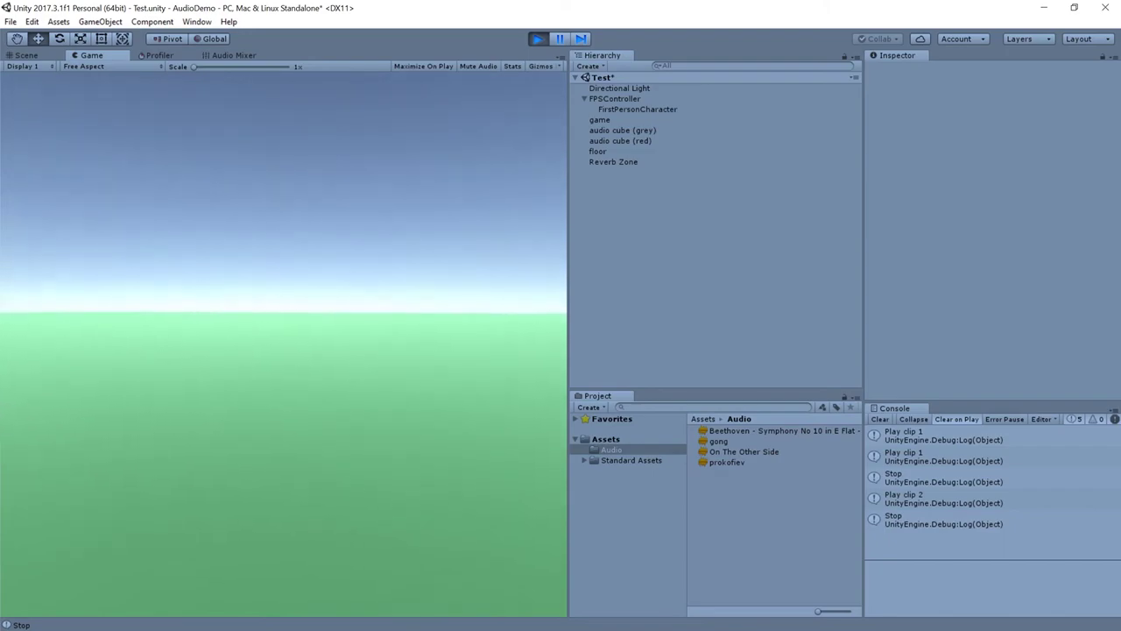
key(s)
key(s)
key(a)
key(w)
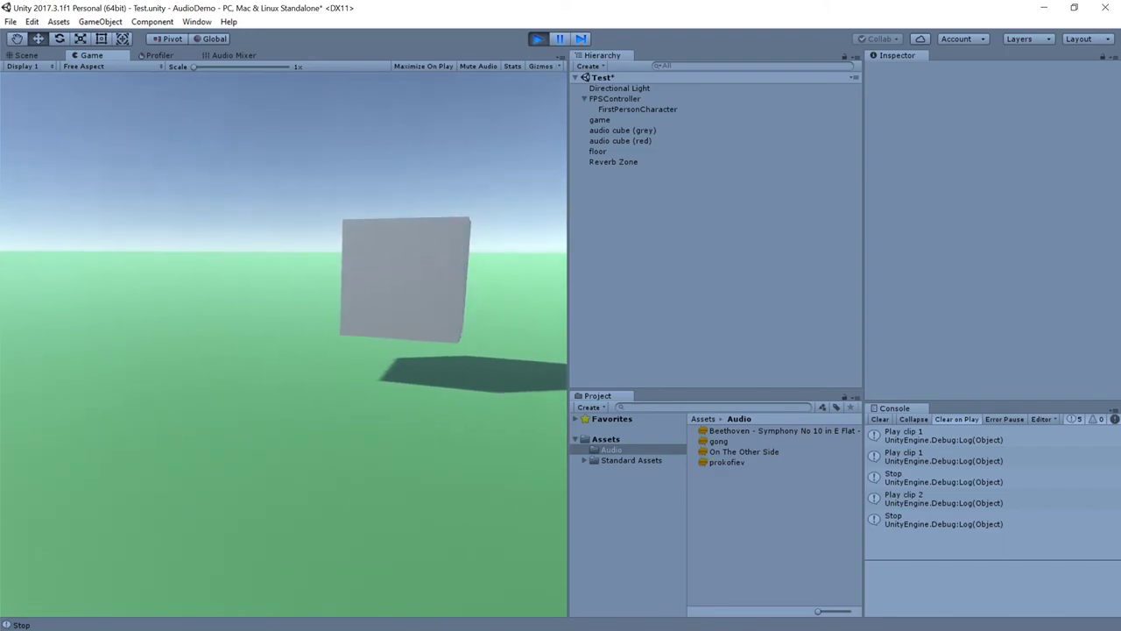
key(d)
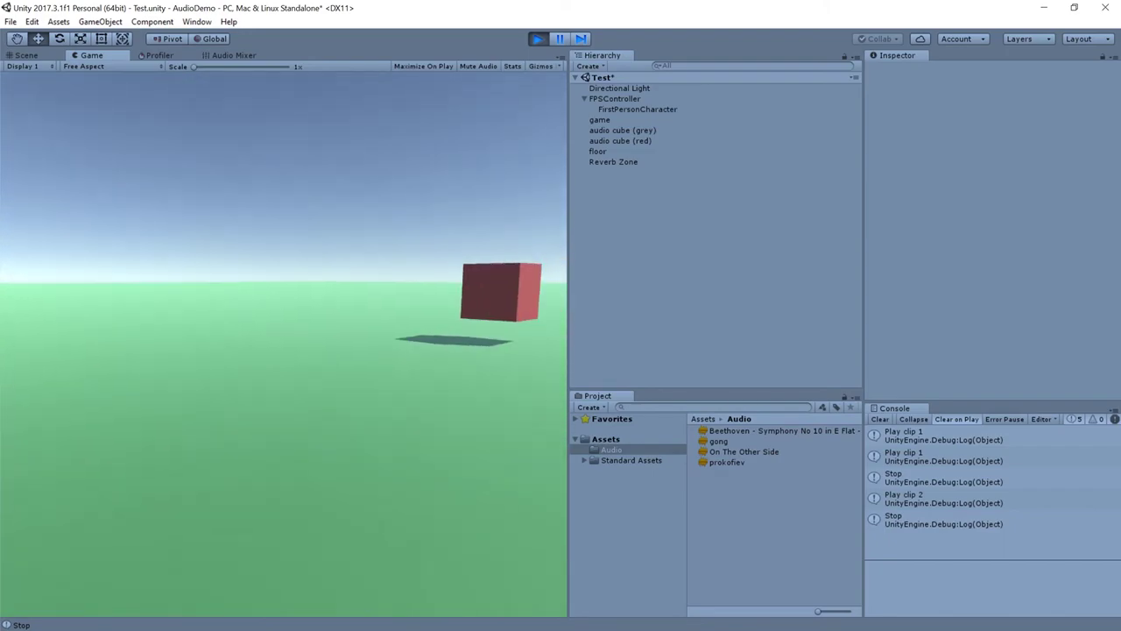
key(w)
key(w)
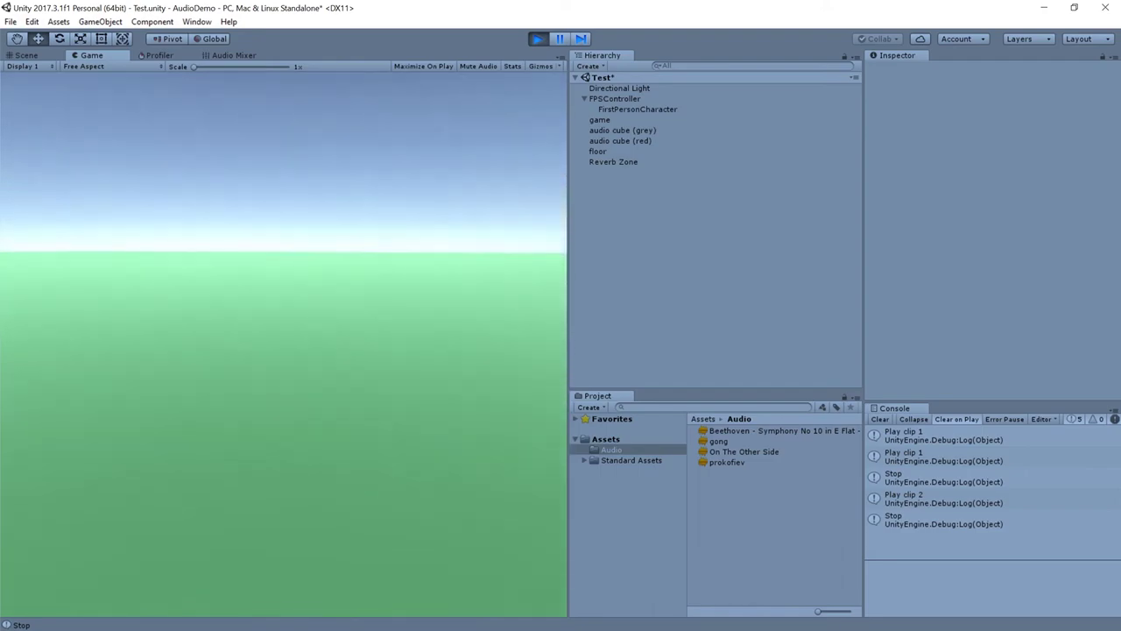
key(Up)
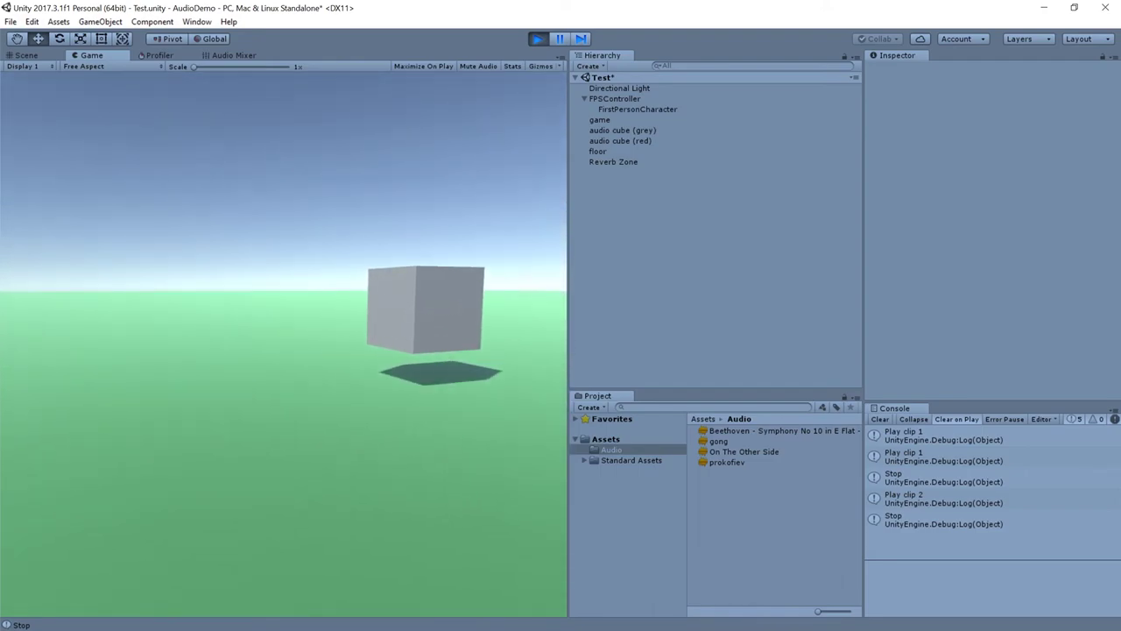
key(ctrl+p)
Review the grey cube's Audio Source, and compare the Reverb Zone's settings with the SFX Reverb effect on NewAudioMixer's Master group
click(630, 131)
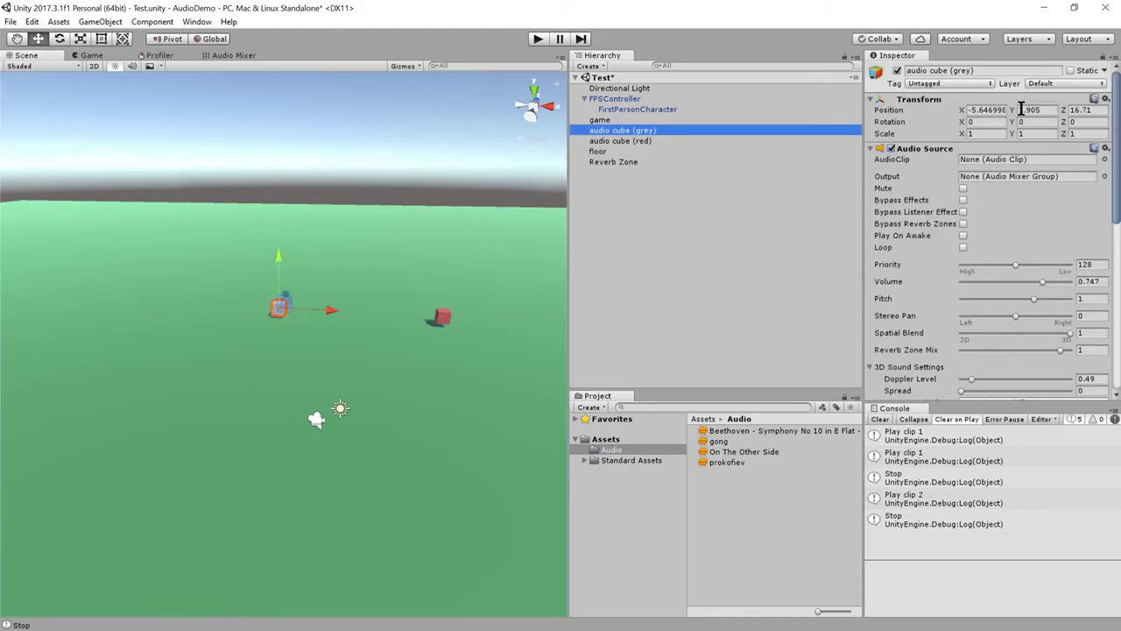
click(622, 162)
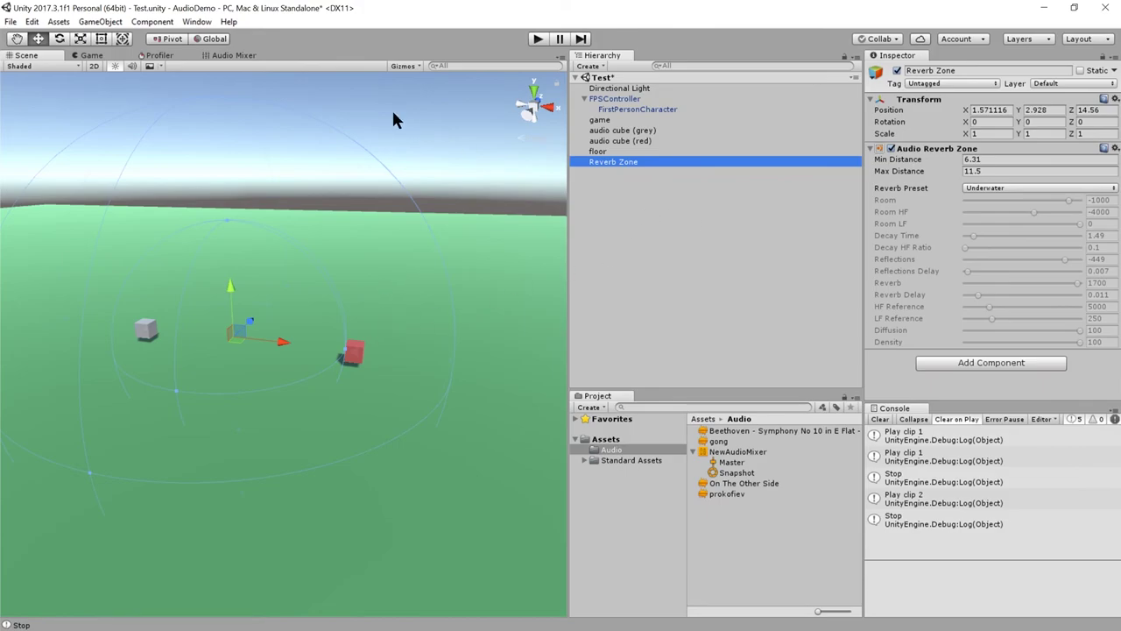
click(232, 55)
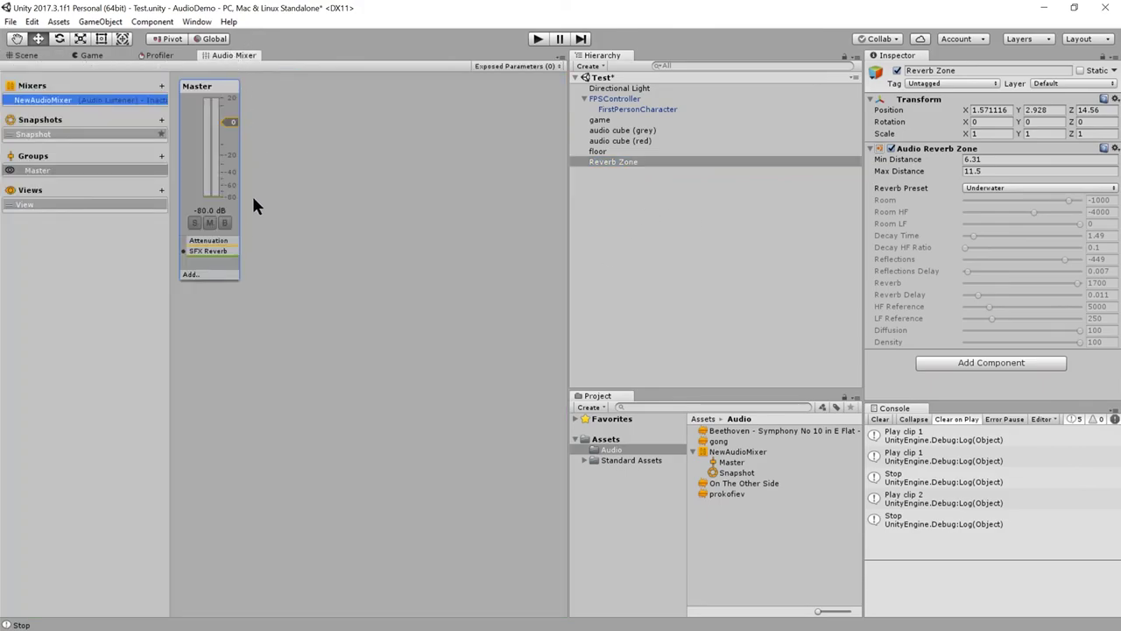
click(207, 251)
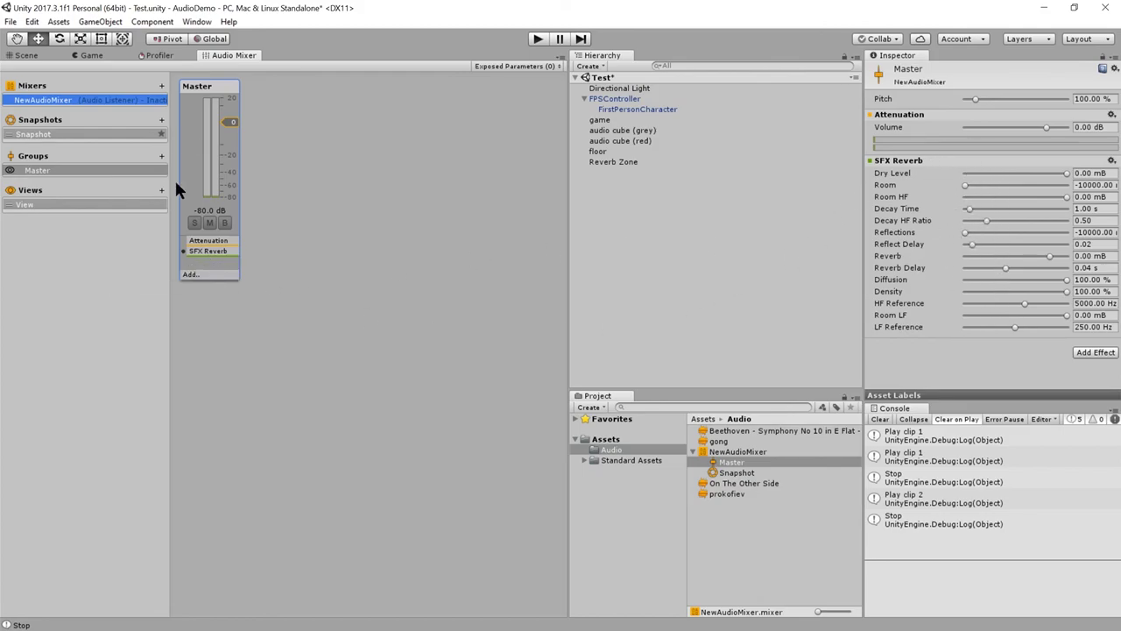
click(24, 56)
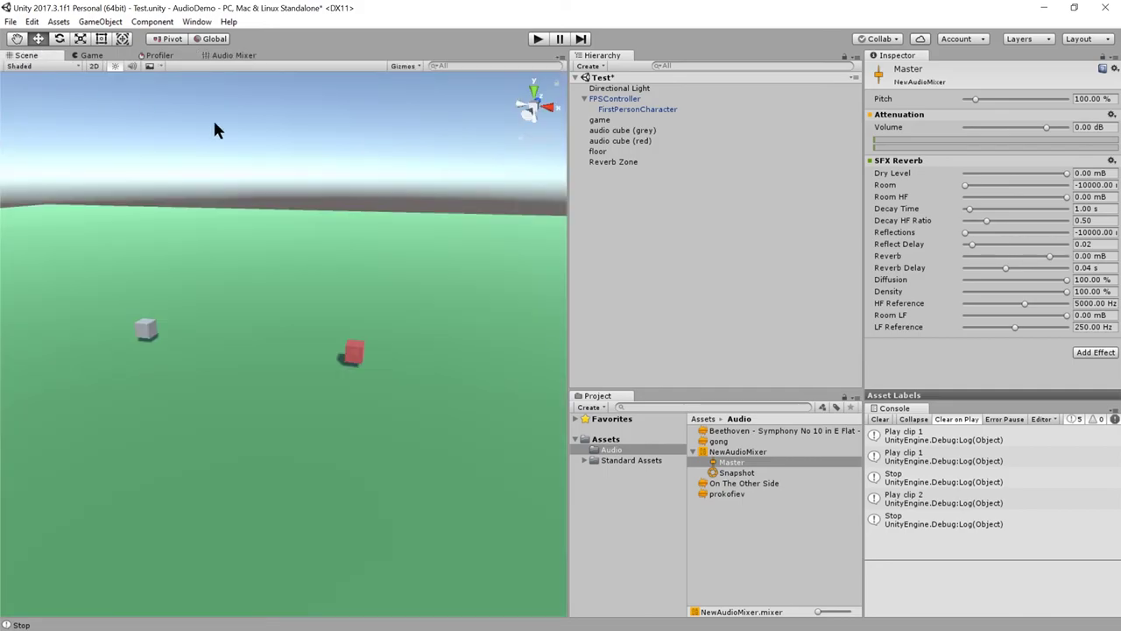
click(626, 162)
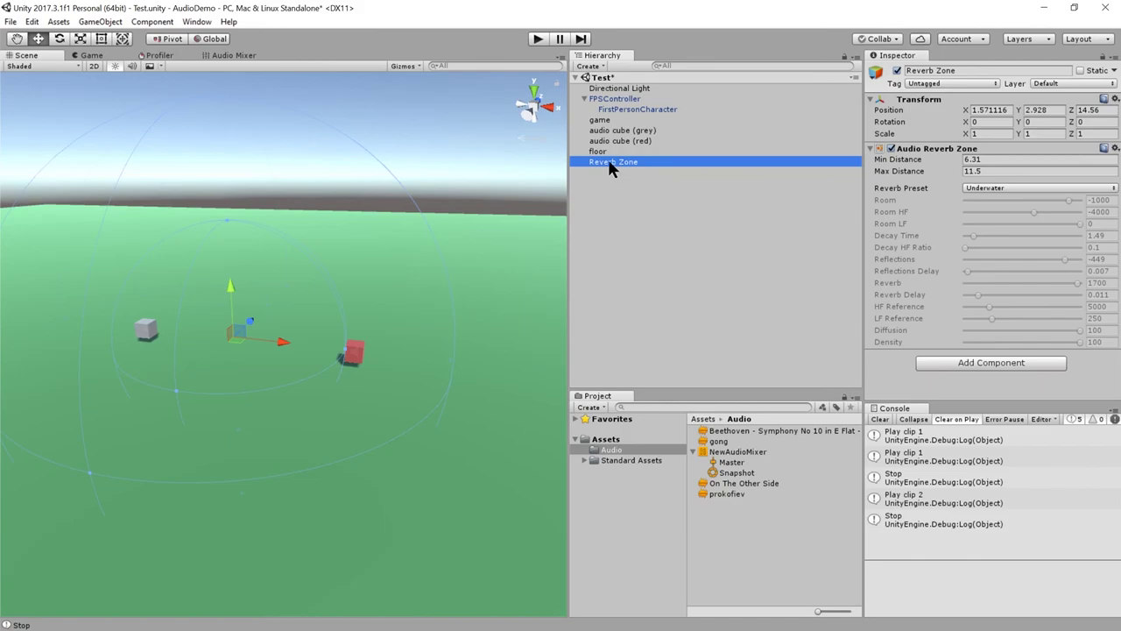
click(233, 55)
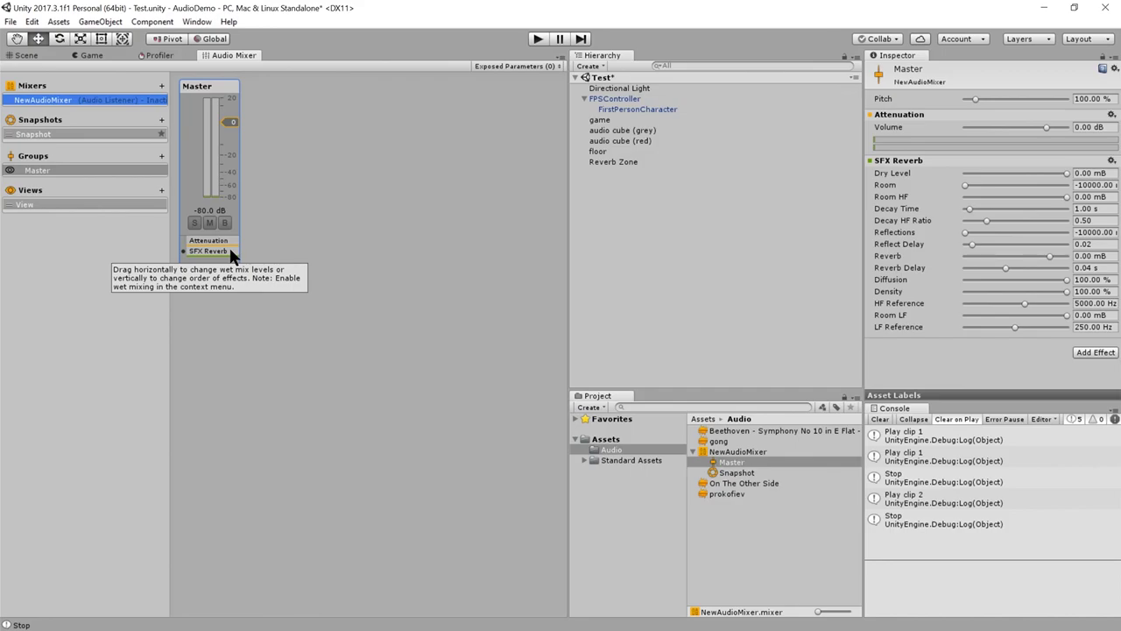
click(648, 161)
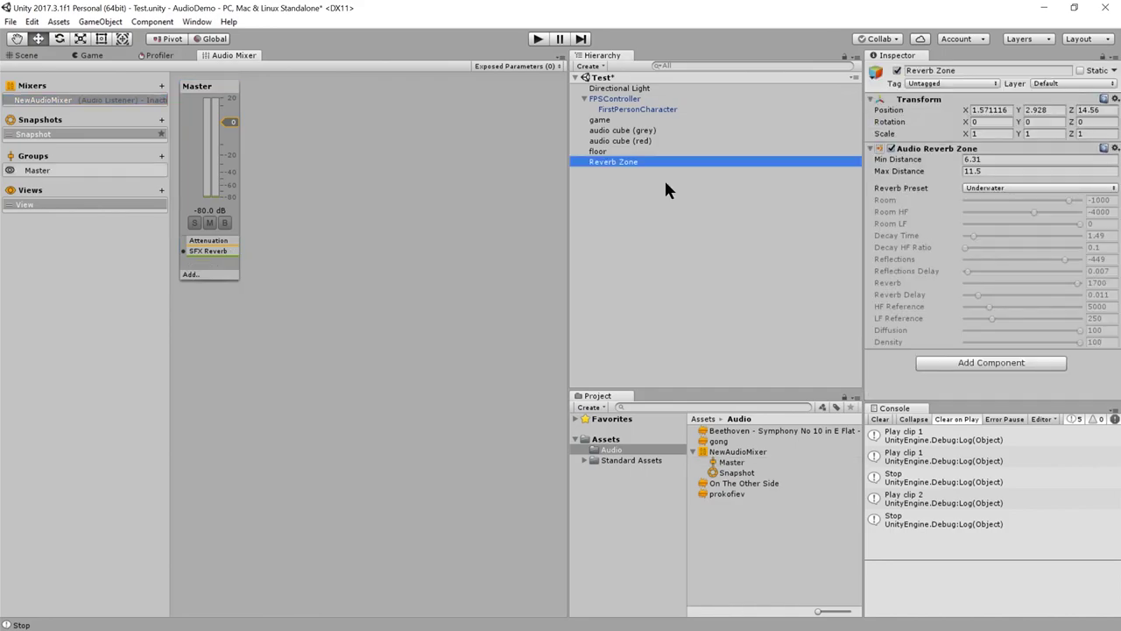